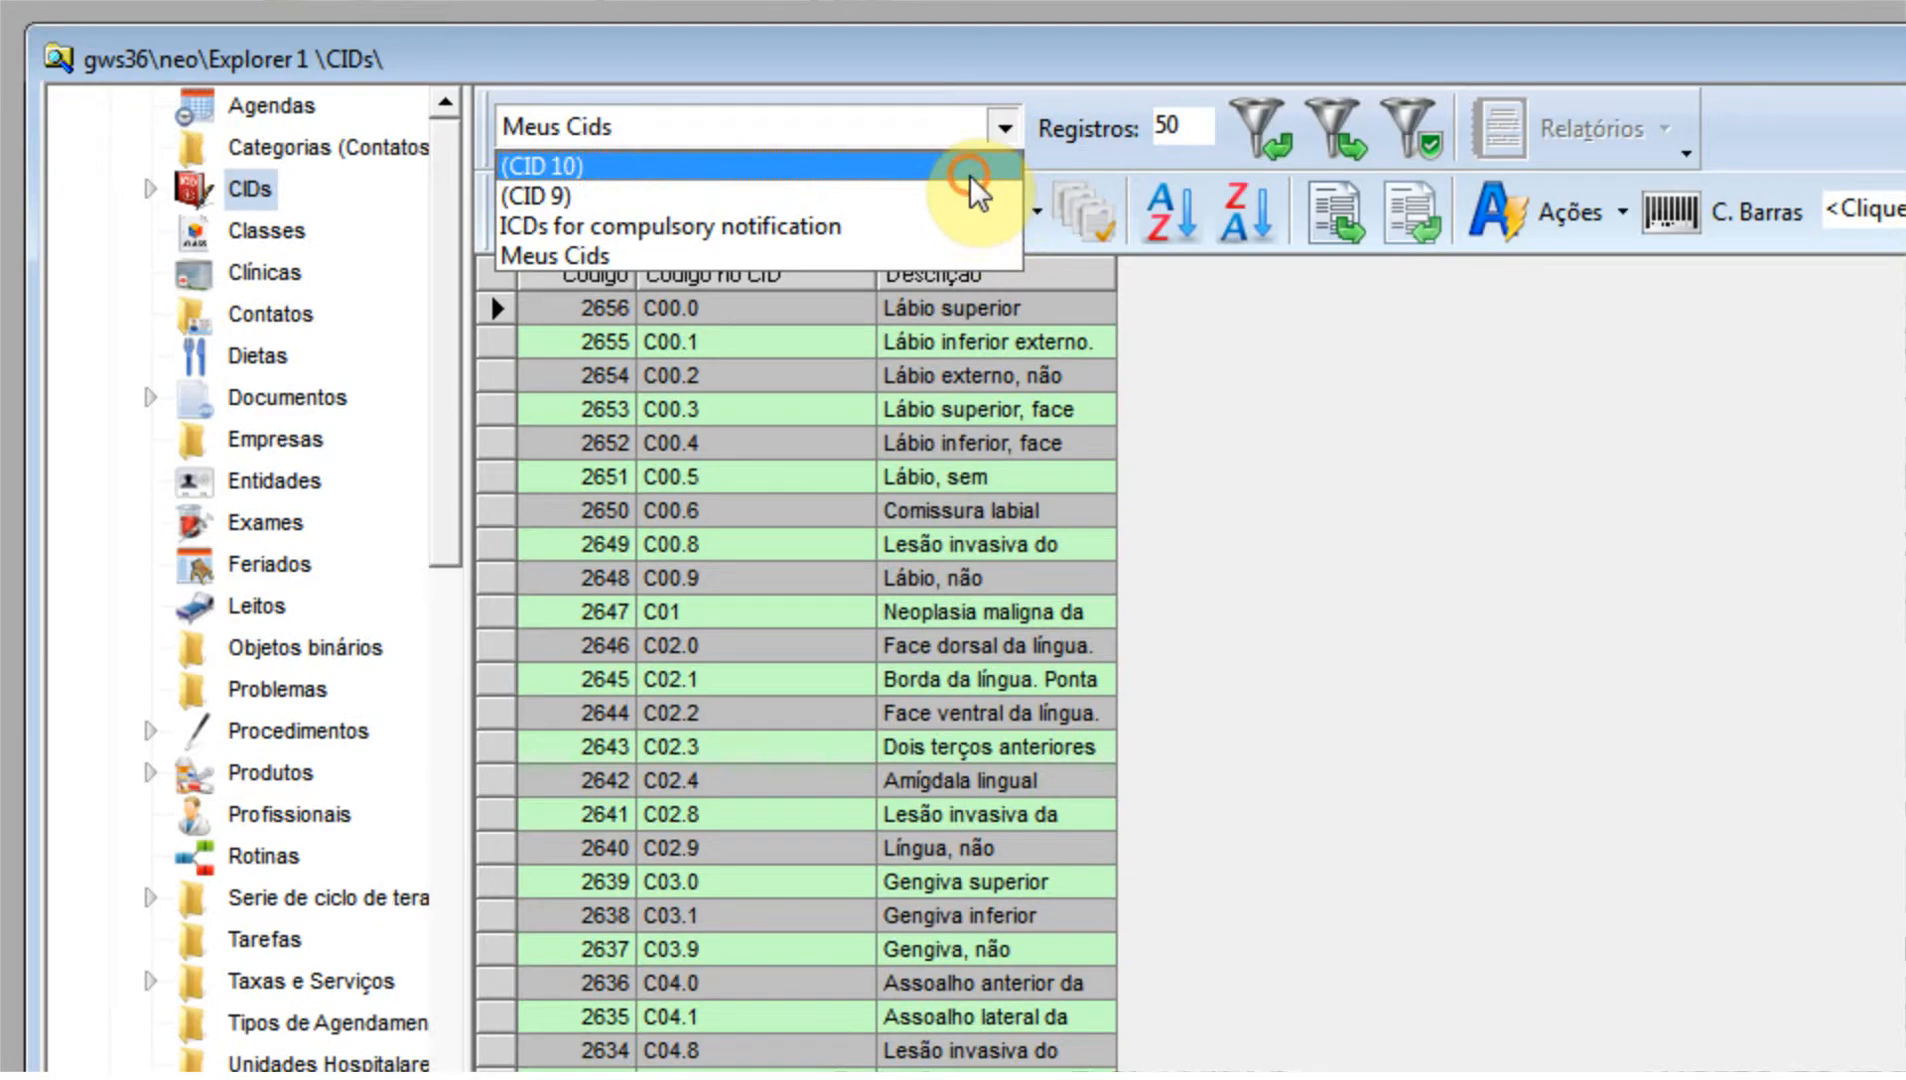
# Filter the CIDs by the (CID 10) query and view the details of record A01.0 without changing it.
pyautogui.click(970, 168)
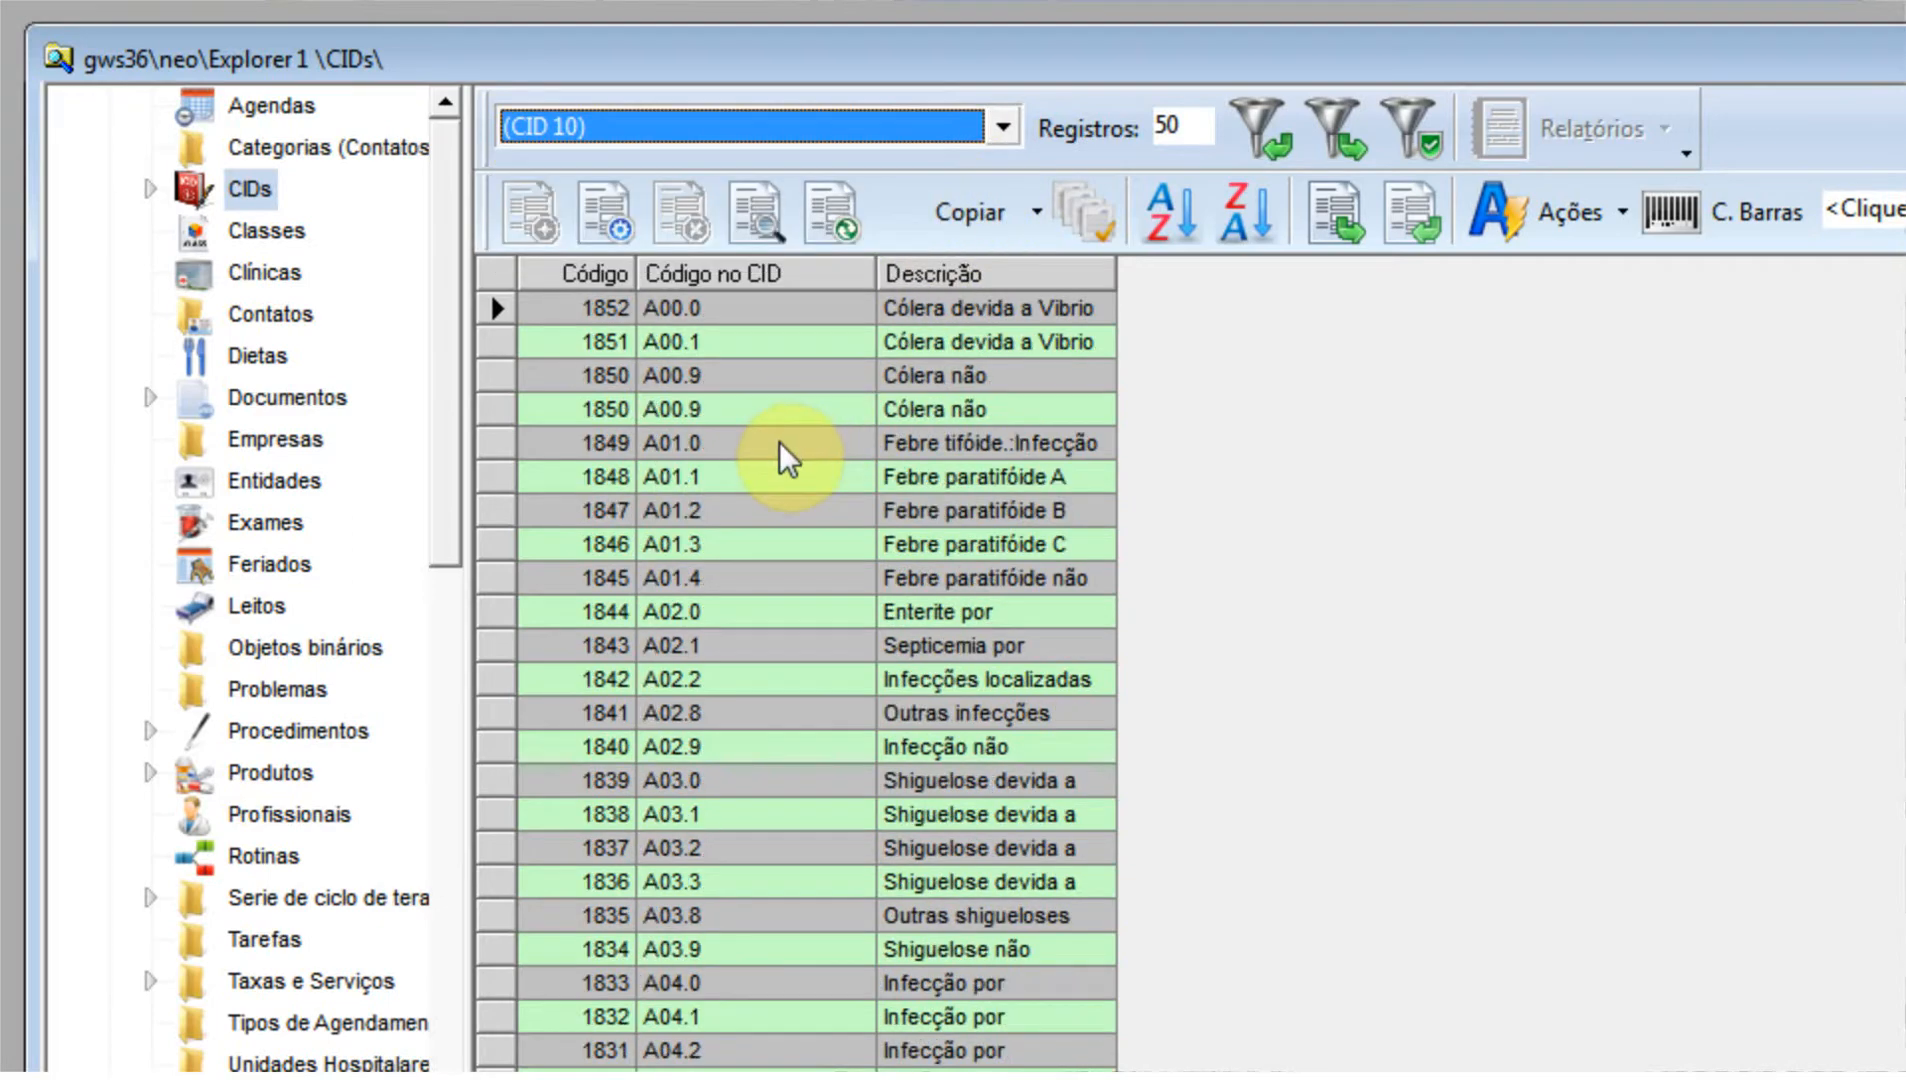
pyautogui.doubleClick(705, 430)
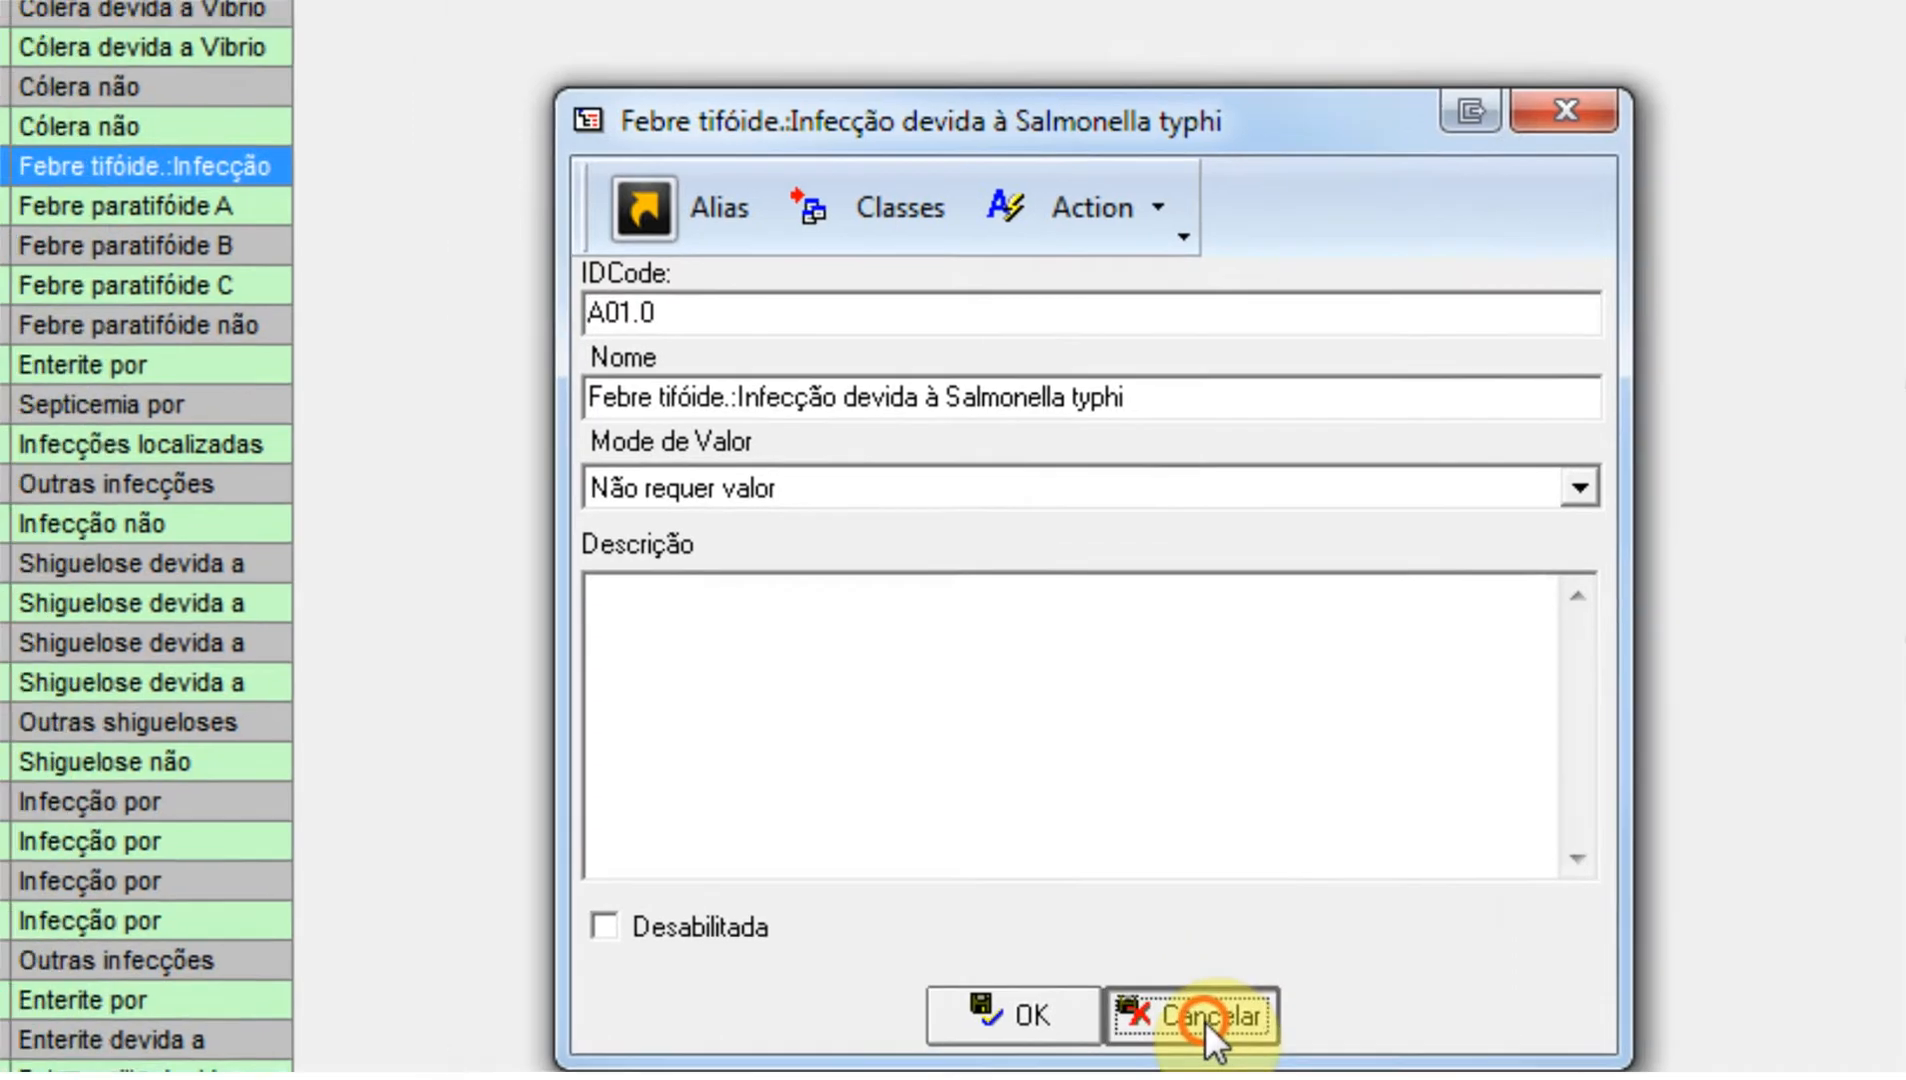
pyautogui.click(1099, 980)
# Open the Tabela de CID record under the CIDs Listas and expand CID 10 down to chapter VI - Doenças do sistema nervoso.
pyautogui.click(181, 228)
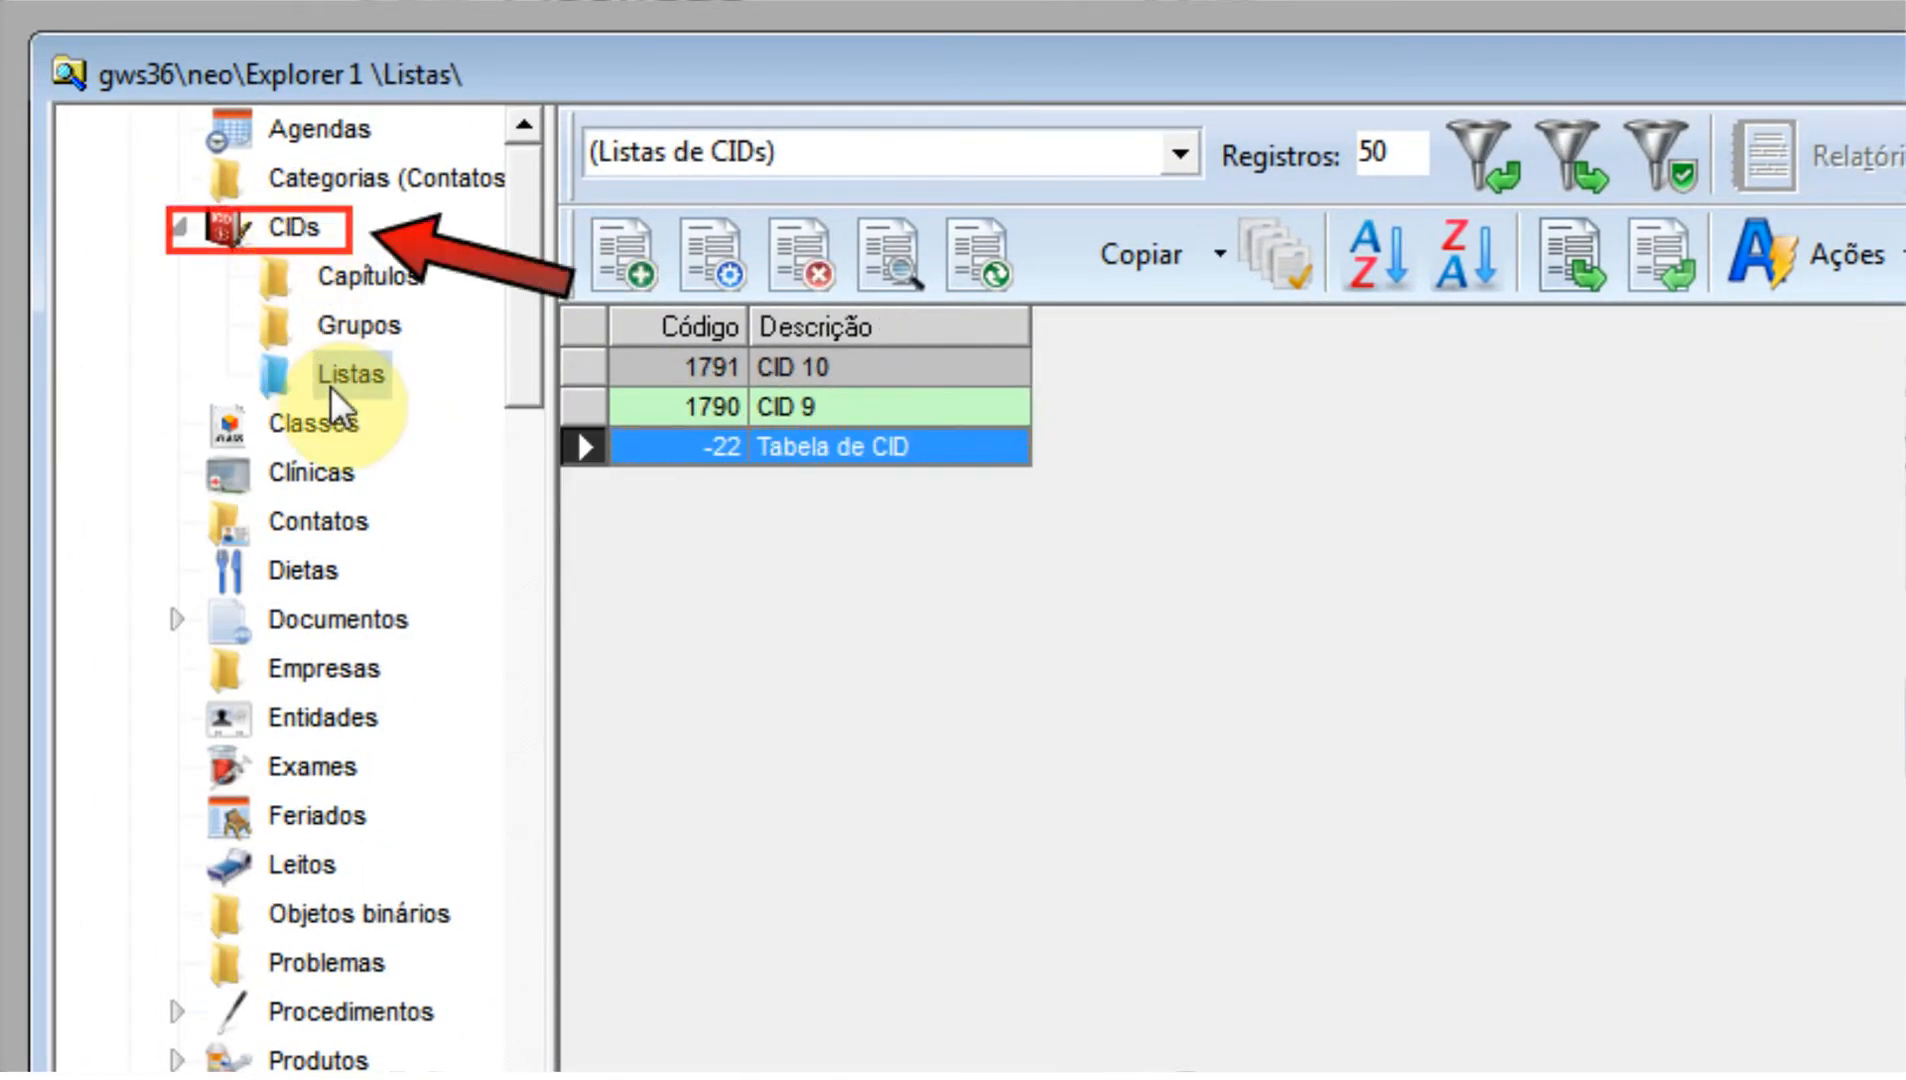
pyautogui.doubleClick(828, 450)
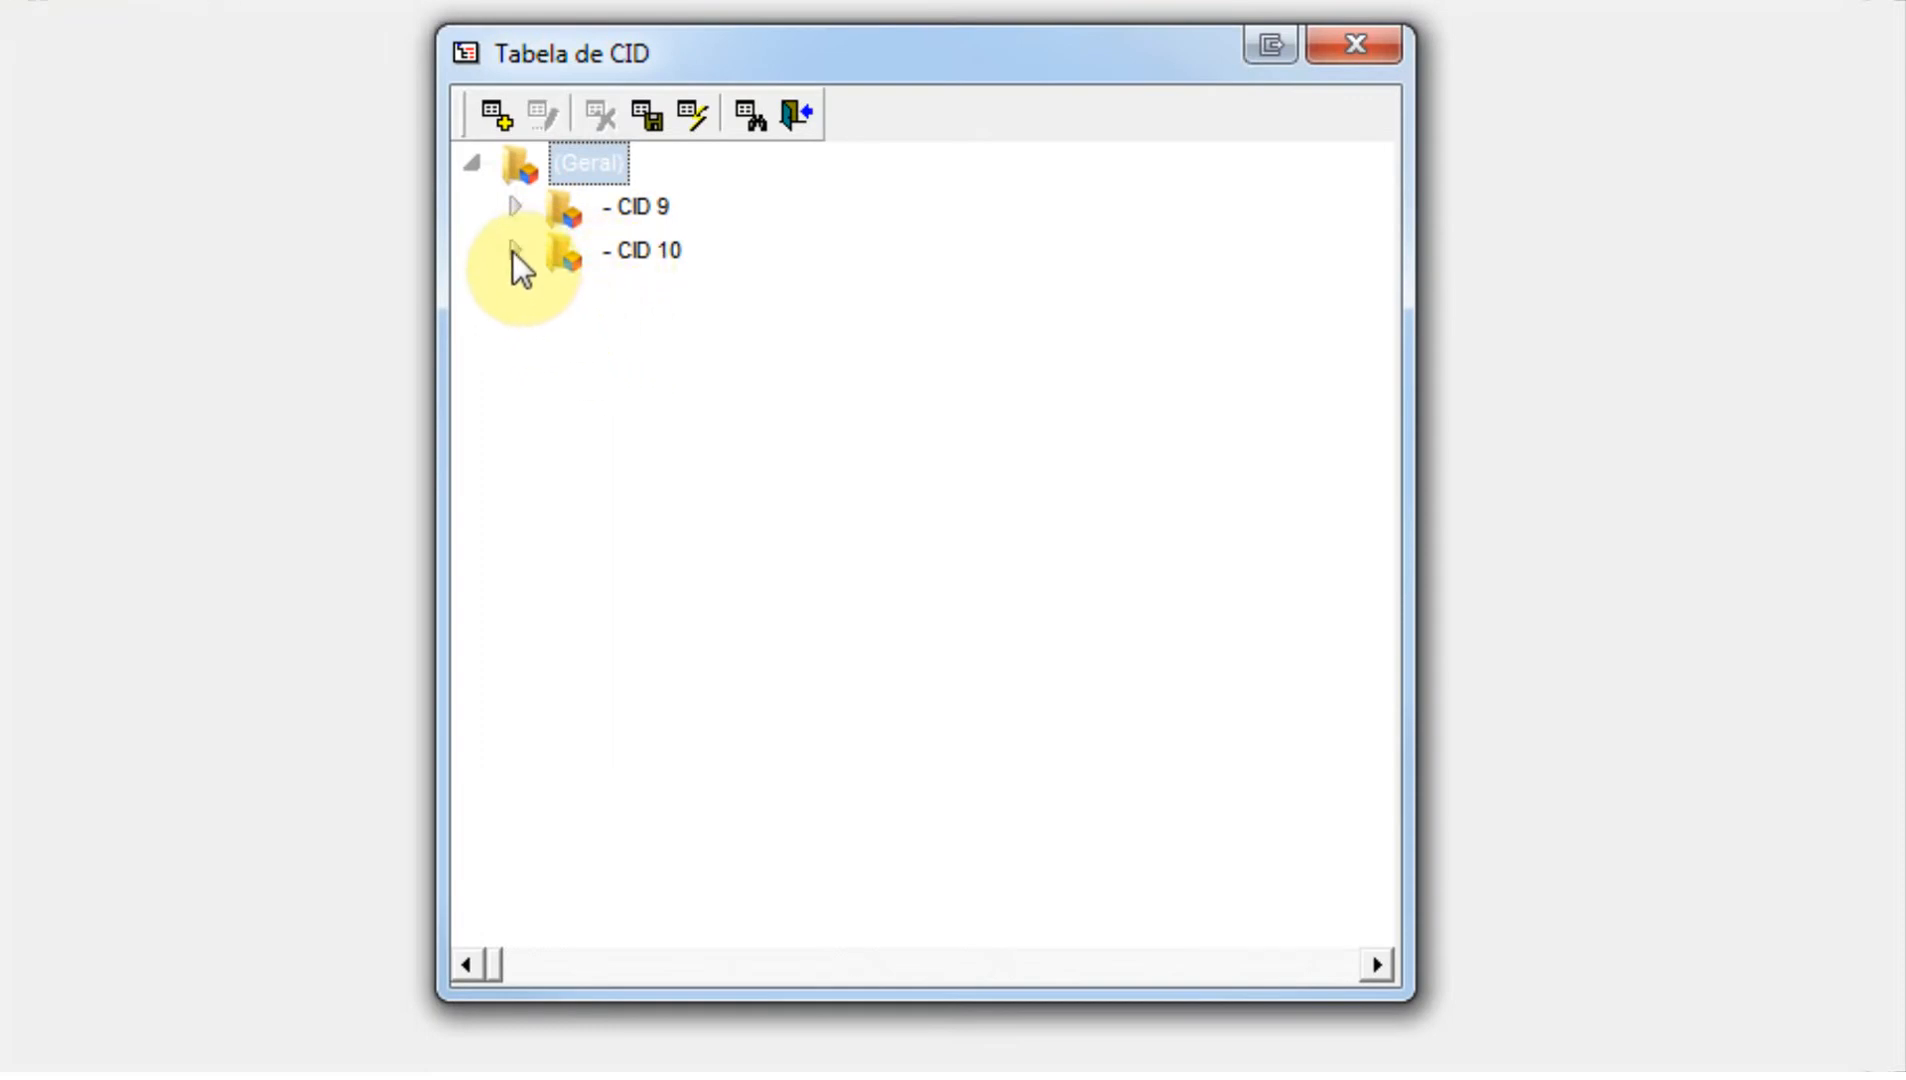
pyautogui.click(512, 252)
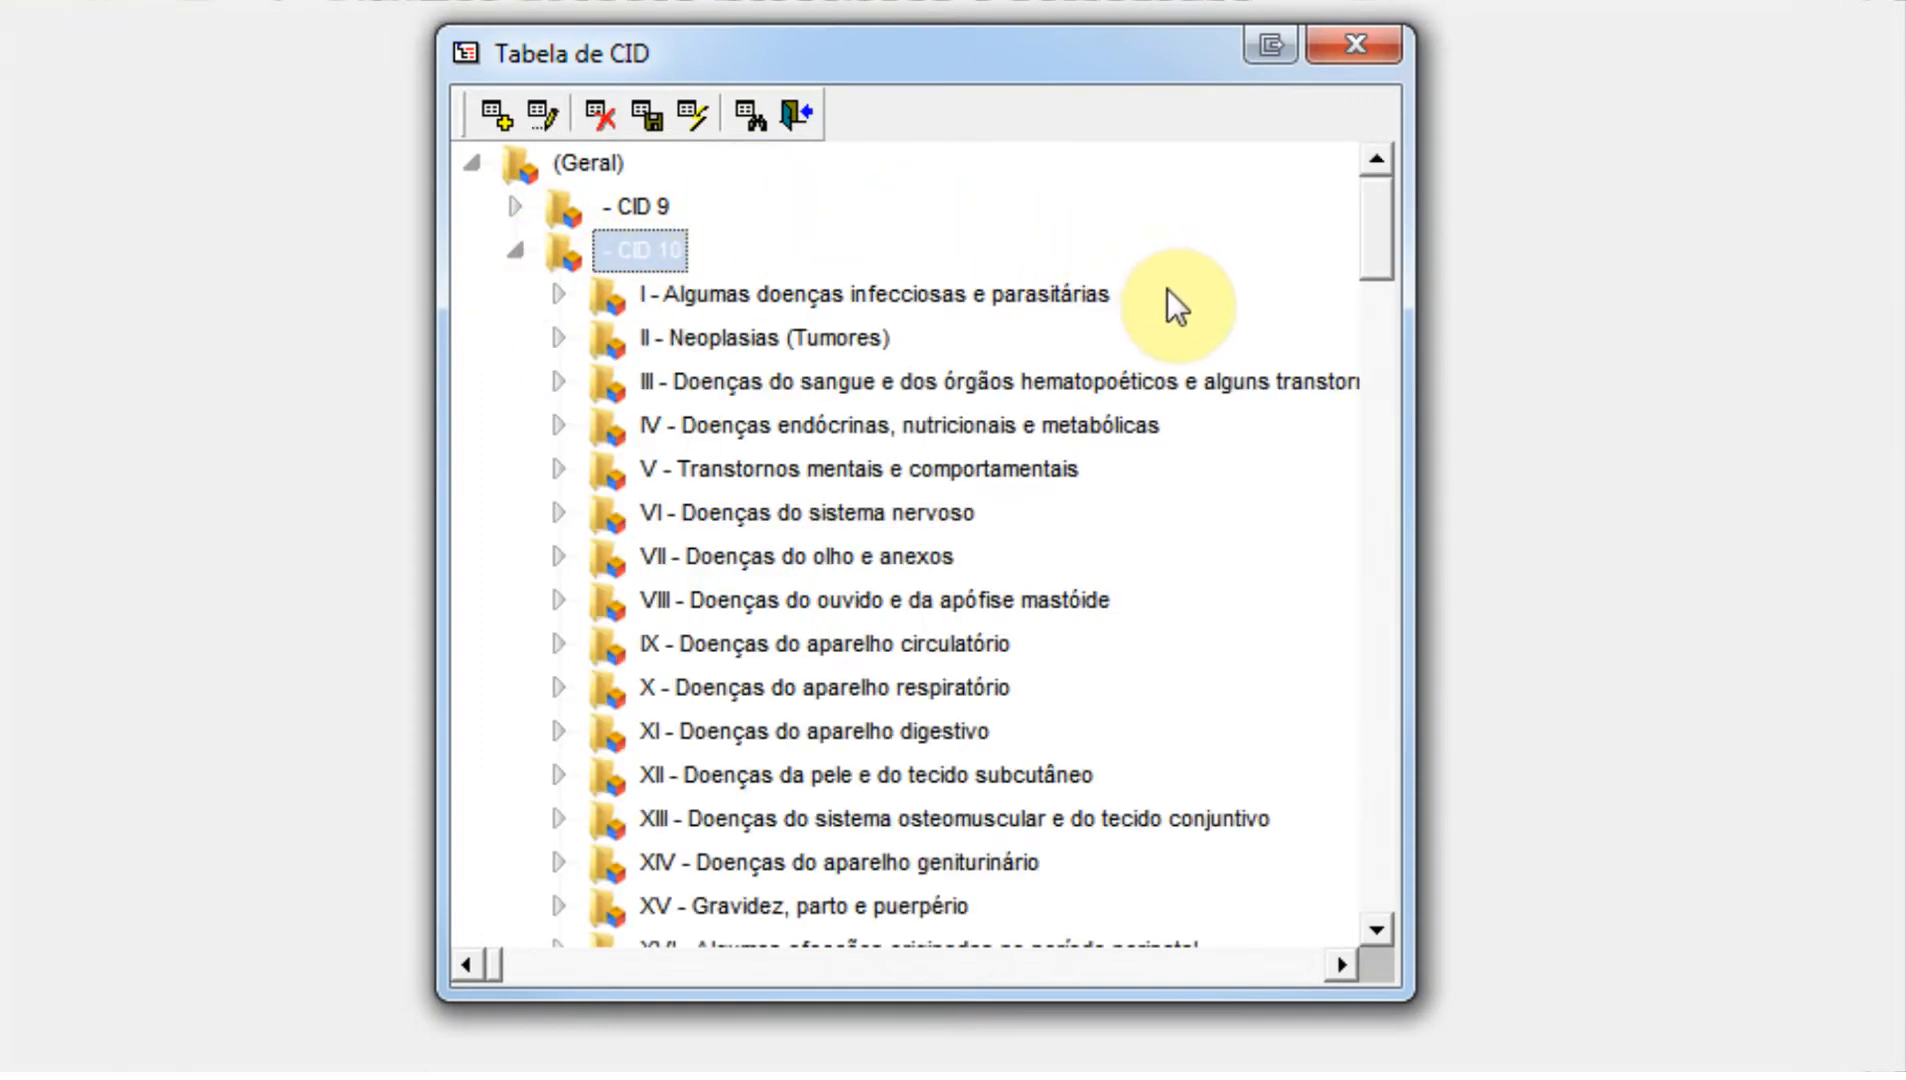
pyautogui.moveTo(1376, 245); pyautogui.dragTo(1376, 324)
pyautogui.click(557, 469)
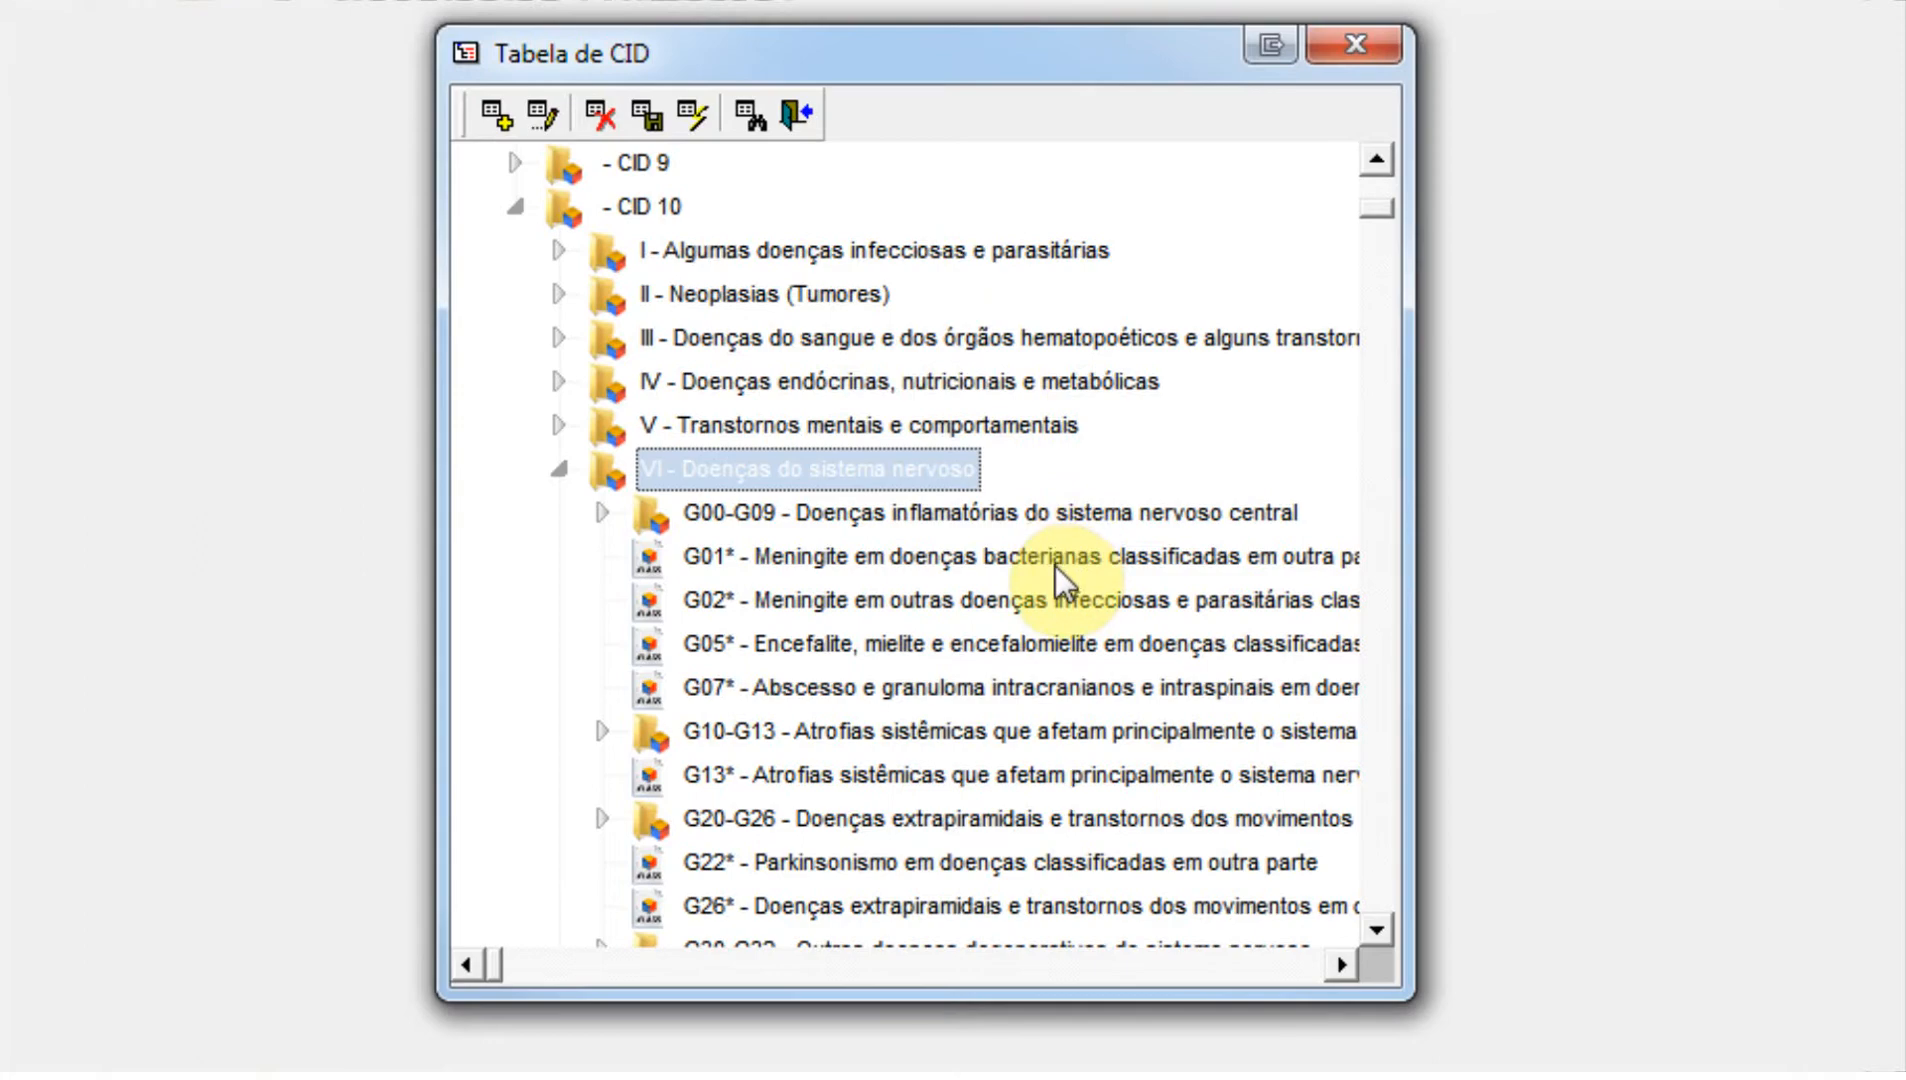
# View the details of entry G01* under chapter VI without changing it and close the Tabela de CID.
pyautogui.doubleClick(1058, 576)
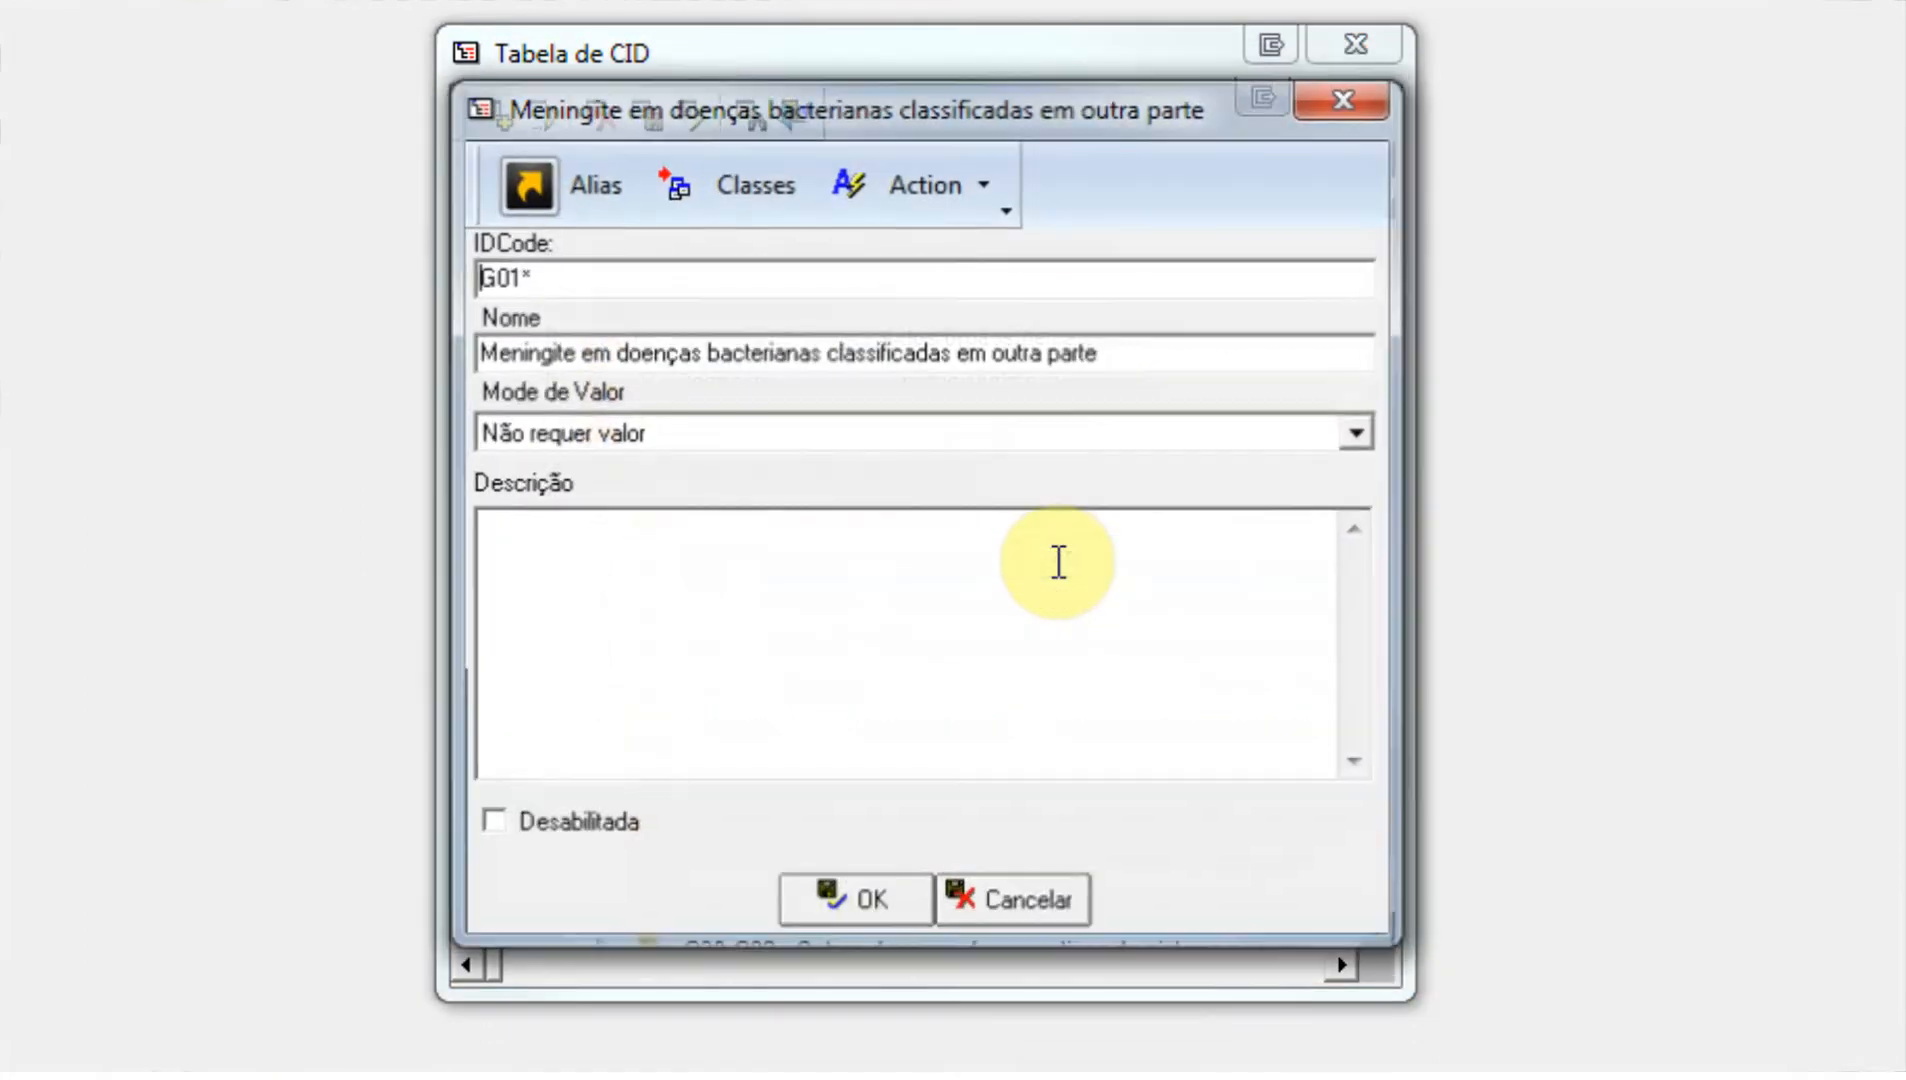
pyautogui.click(1038, 892)
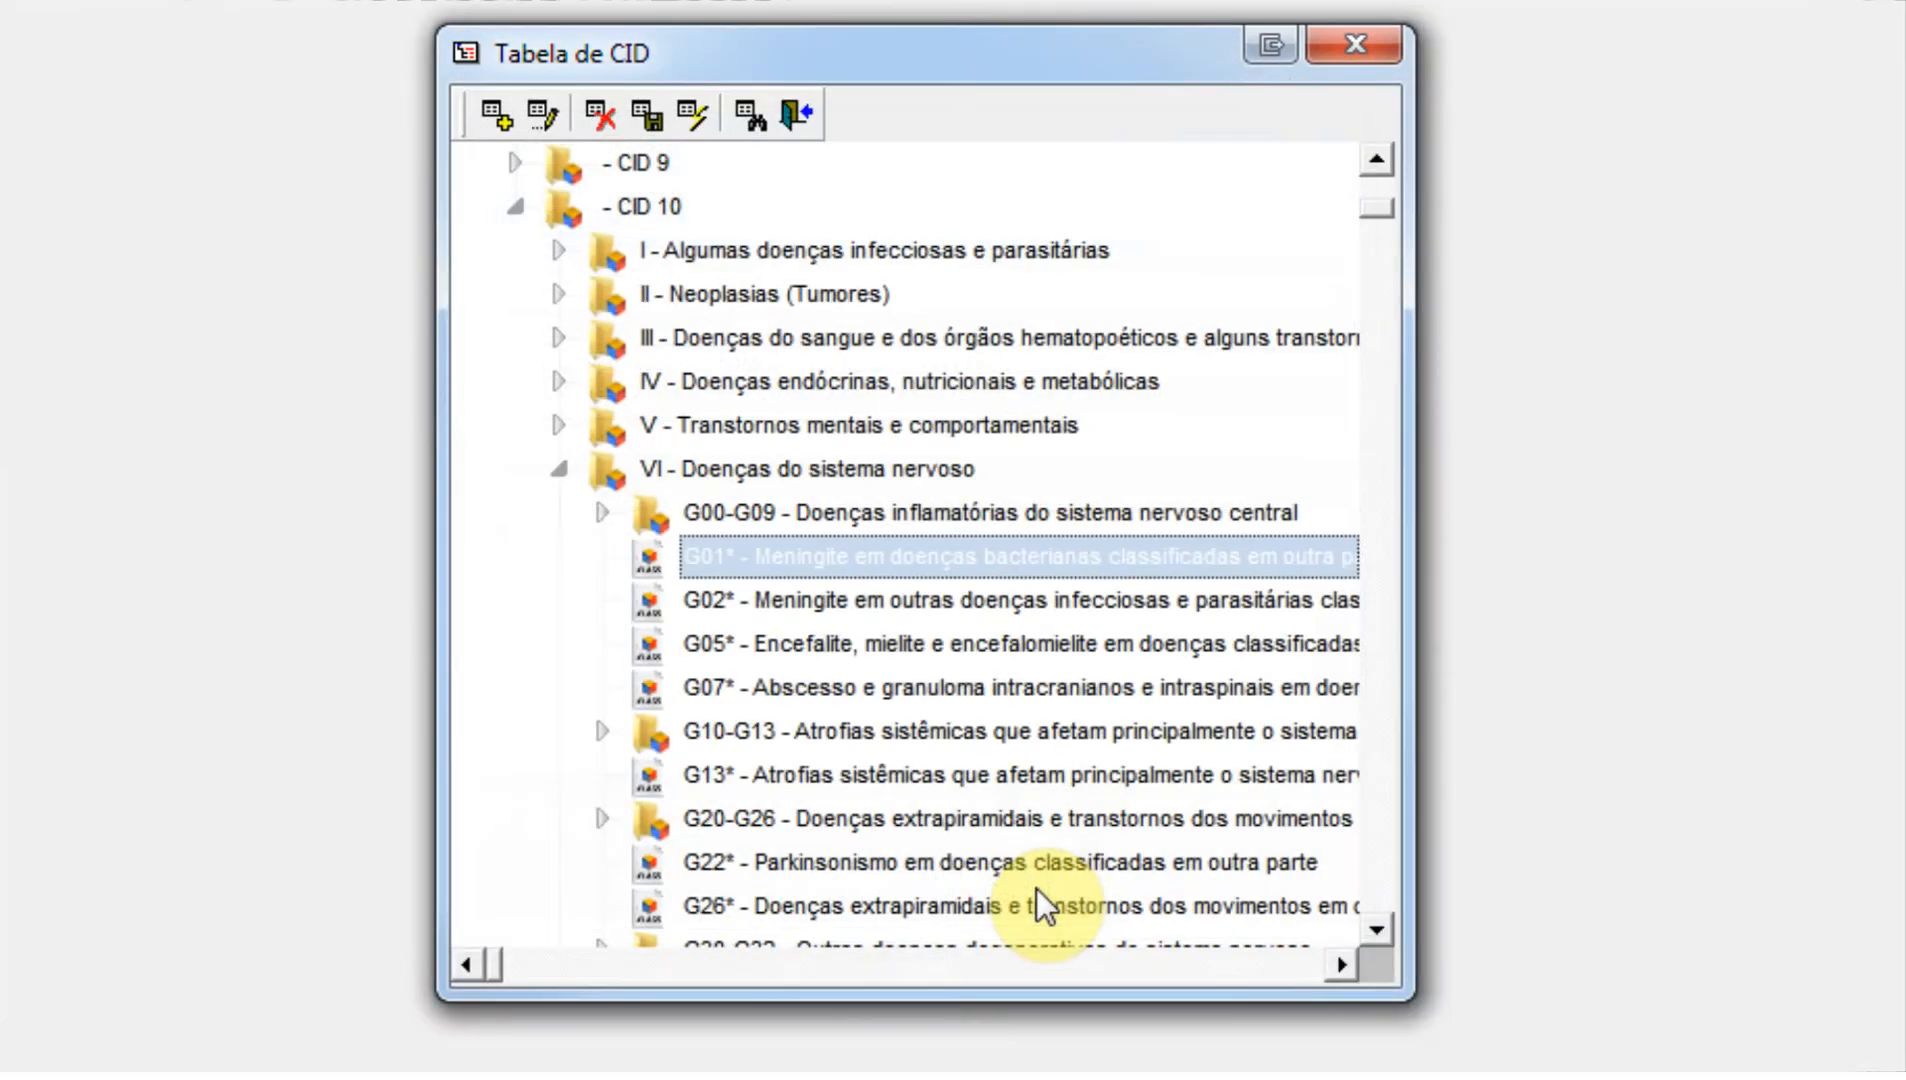
pyautogui.click(1372, 50)
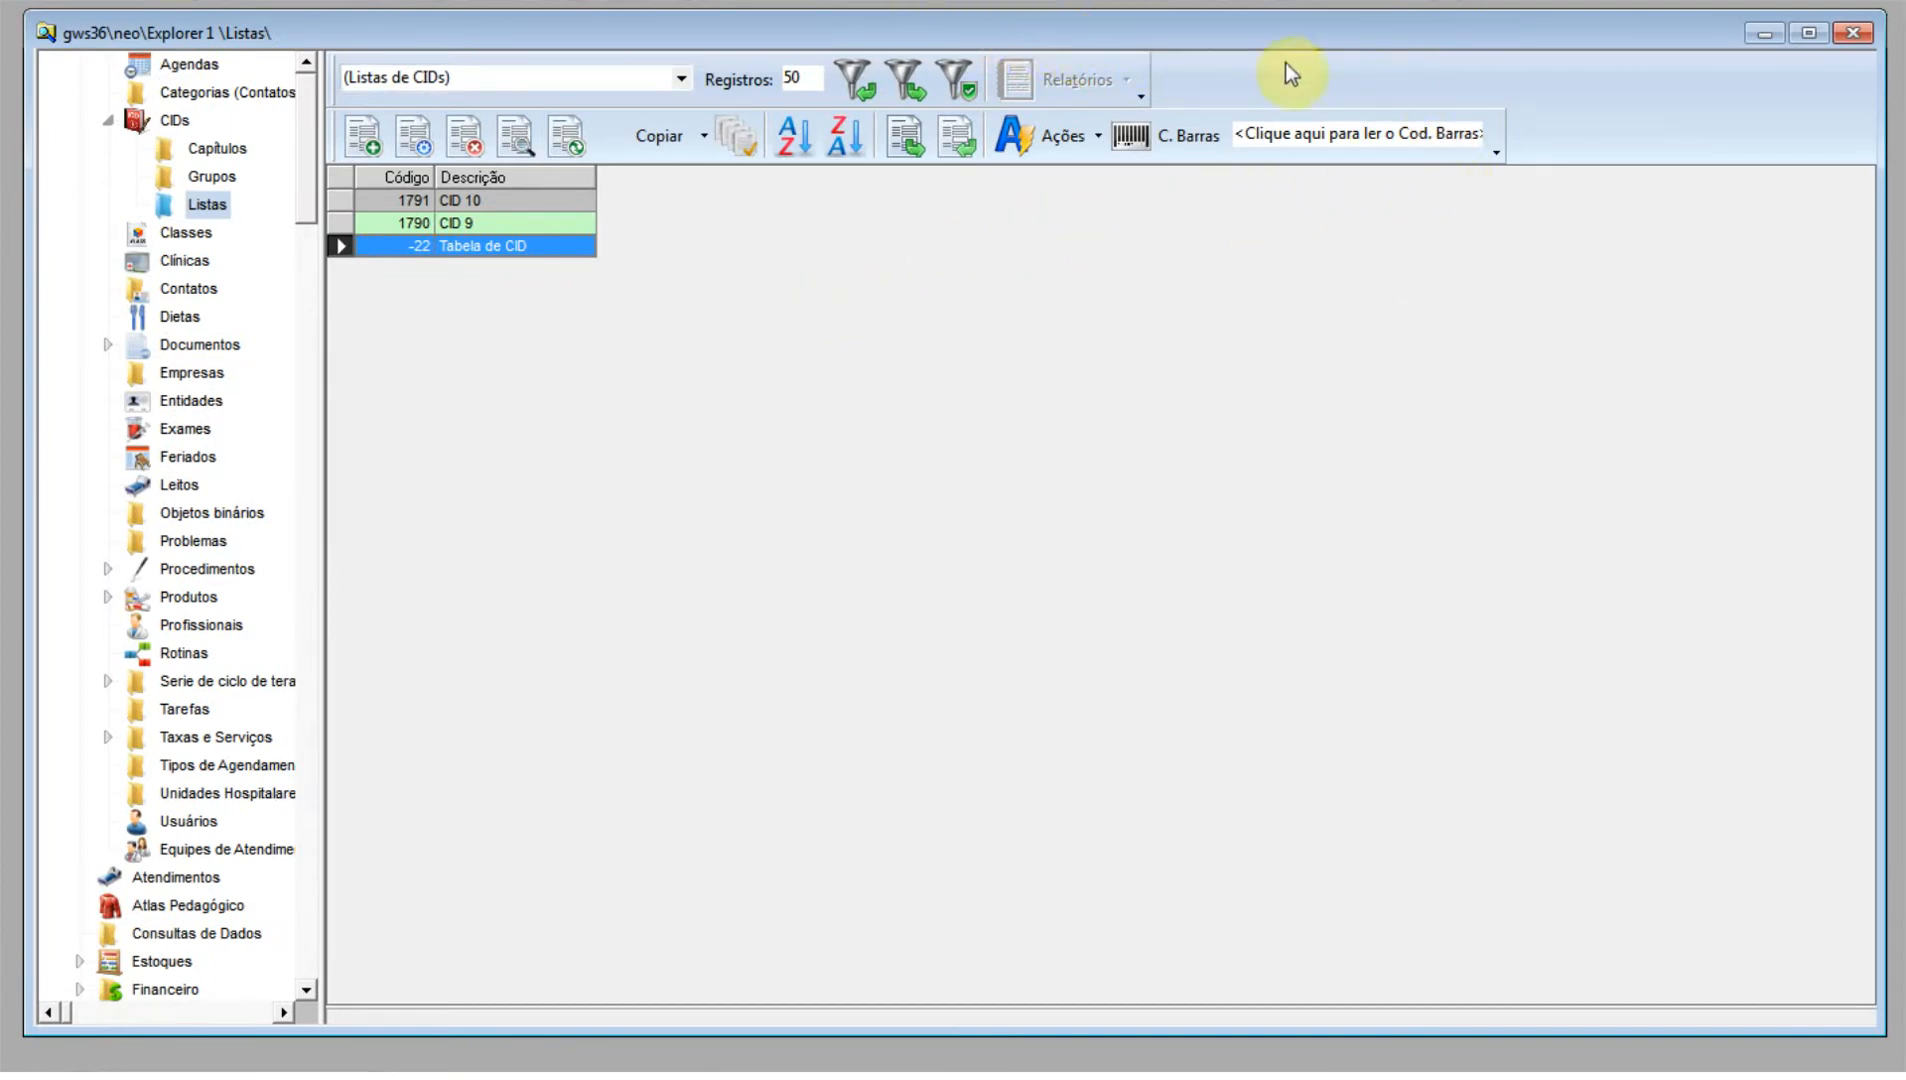
# Close the Explorer window and open the patient console.
pyautogui.click(1852, 40)
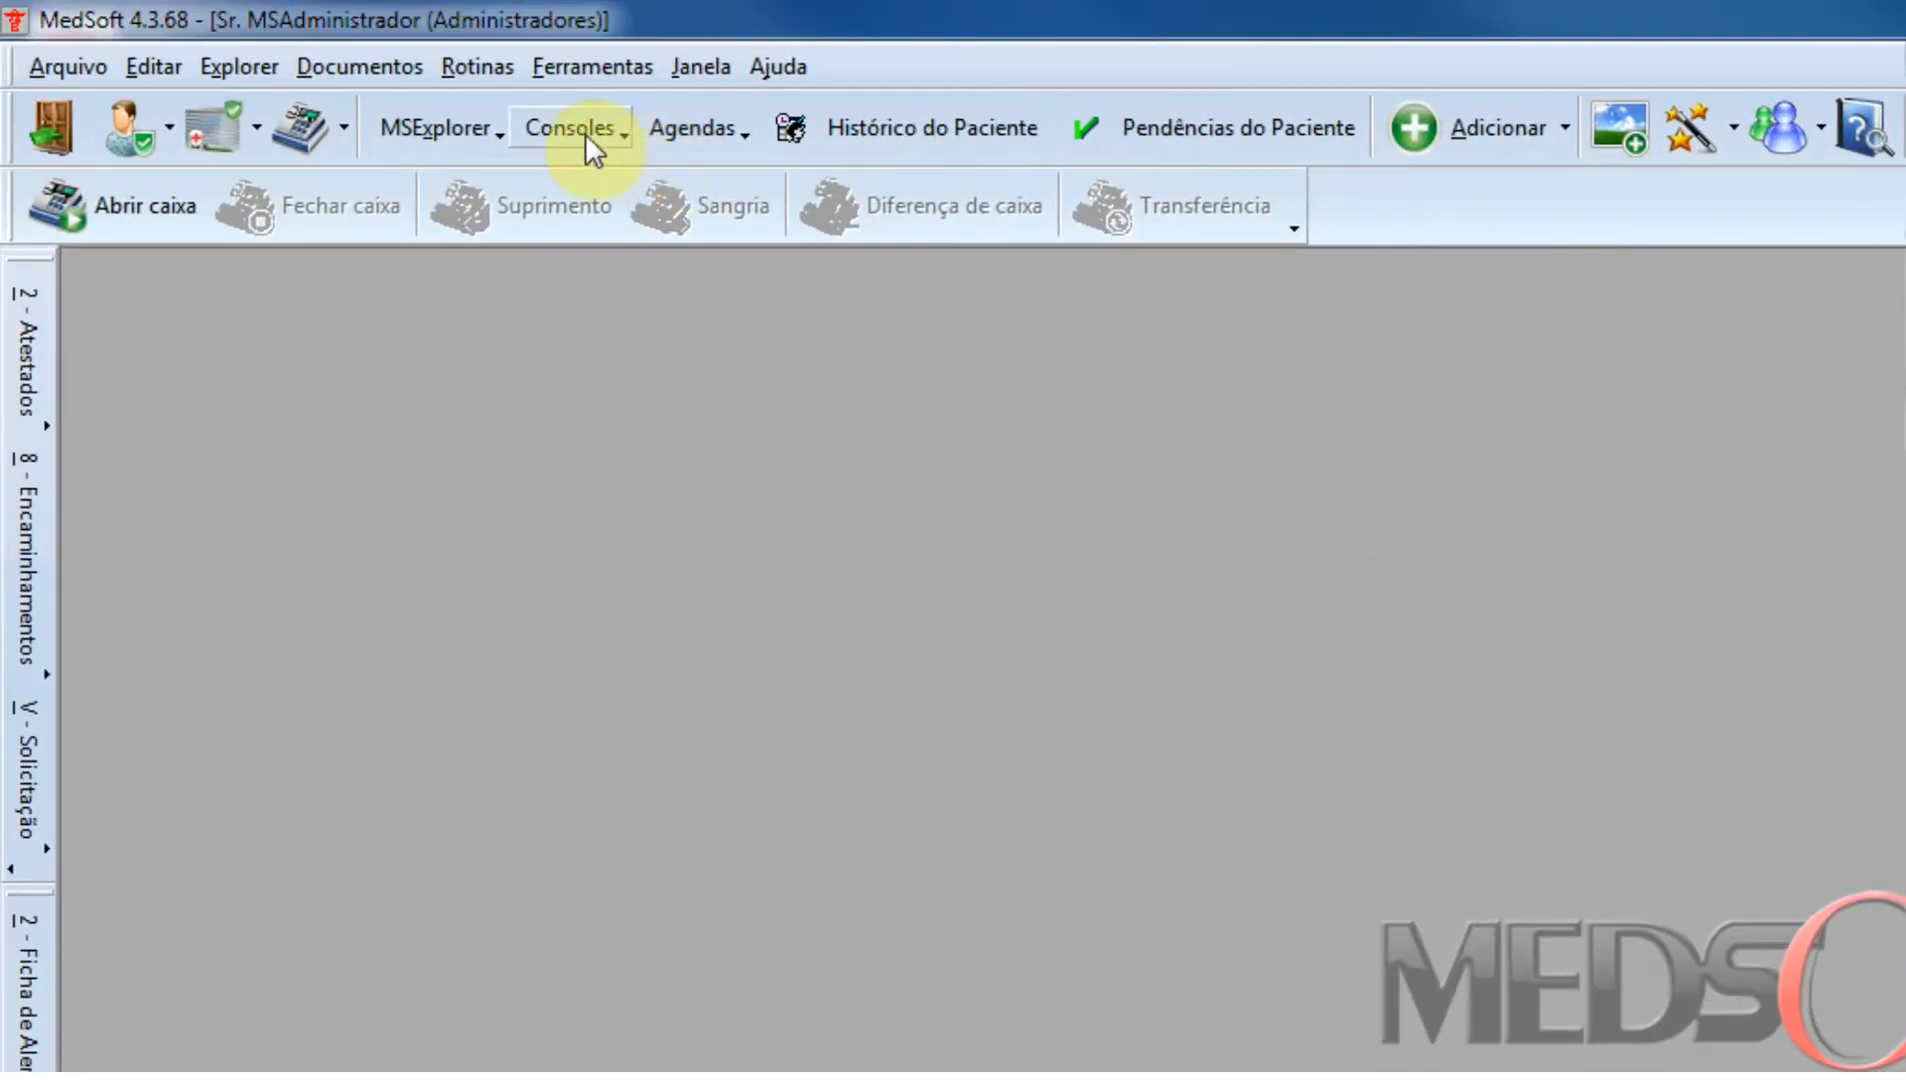
pyautogui.click(587, 135)
pyautogui.click(630, 192)
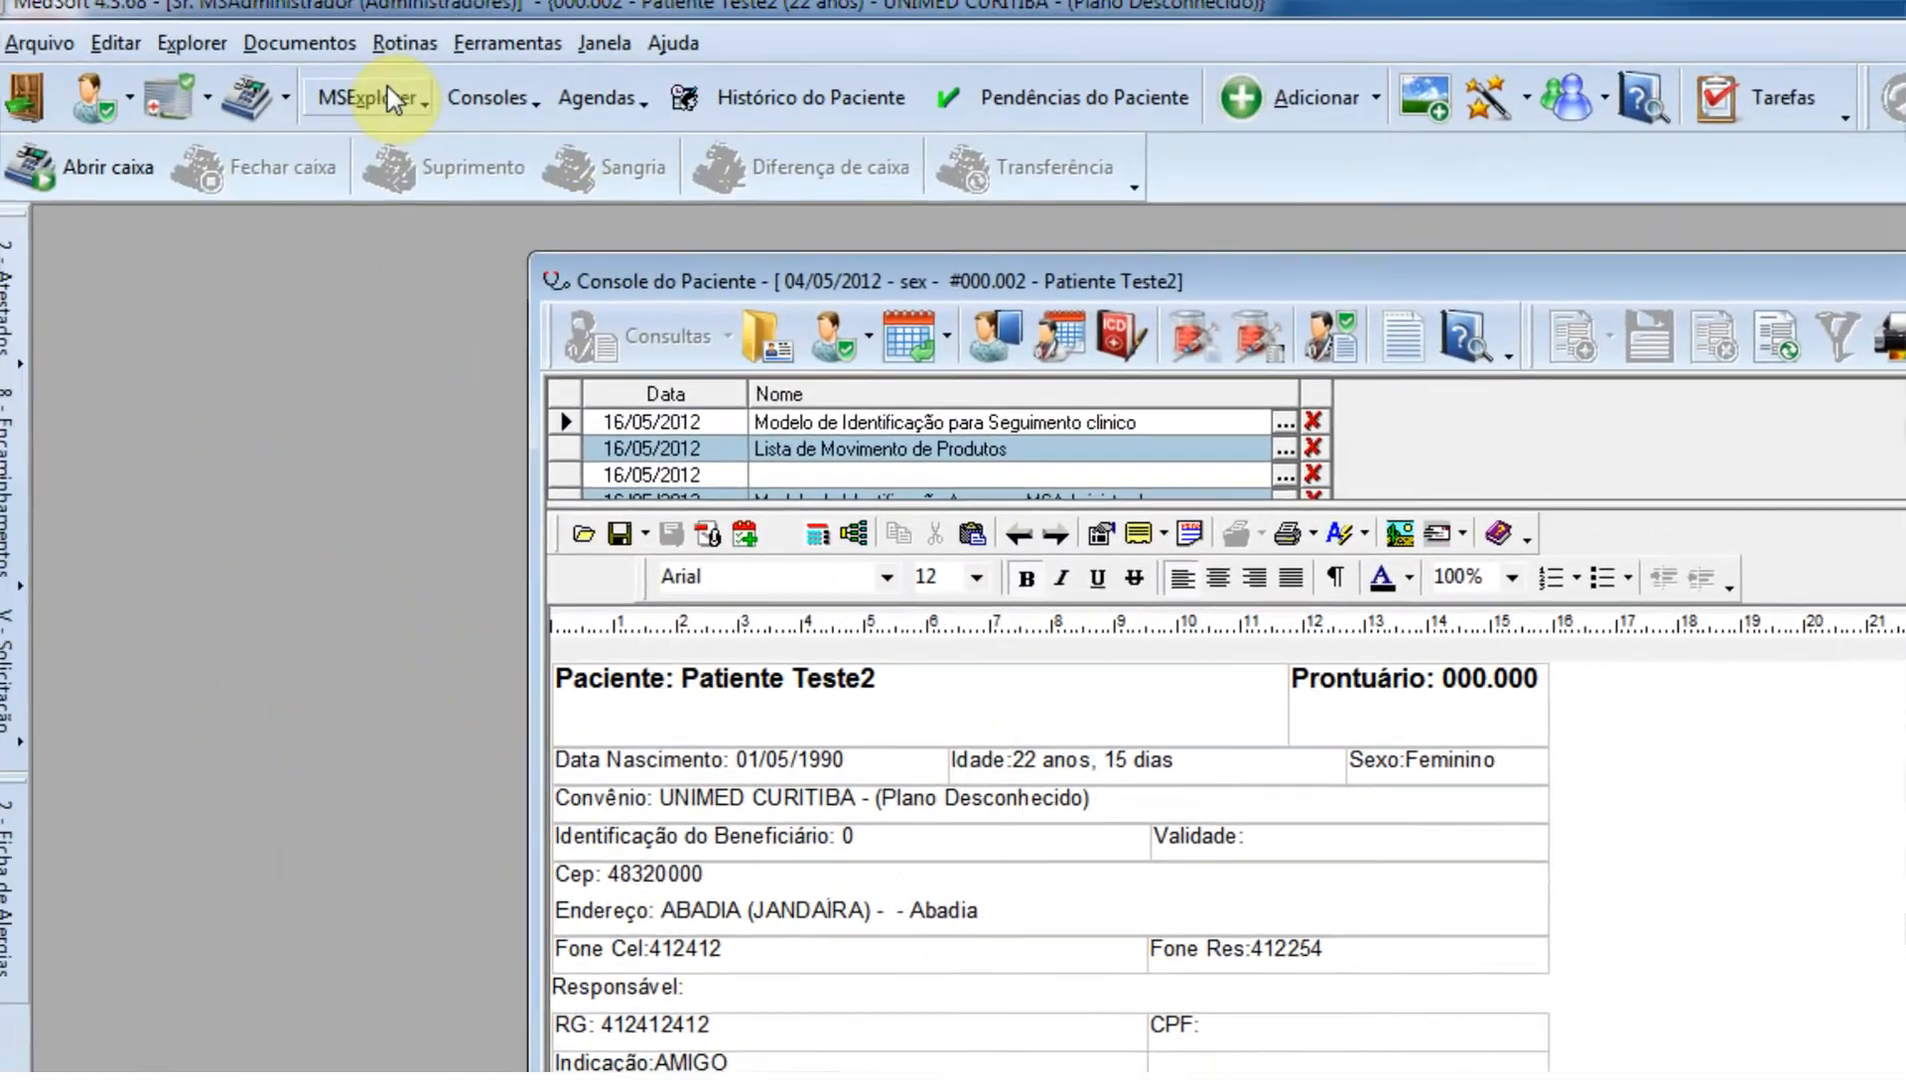
# Create an exam request from the Promoção de Saúde exam routine with Ácido Fólico and Bilirrubinas selected.
pyautogui.click(342, 63)
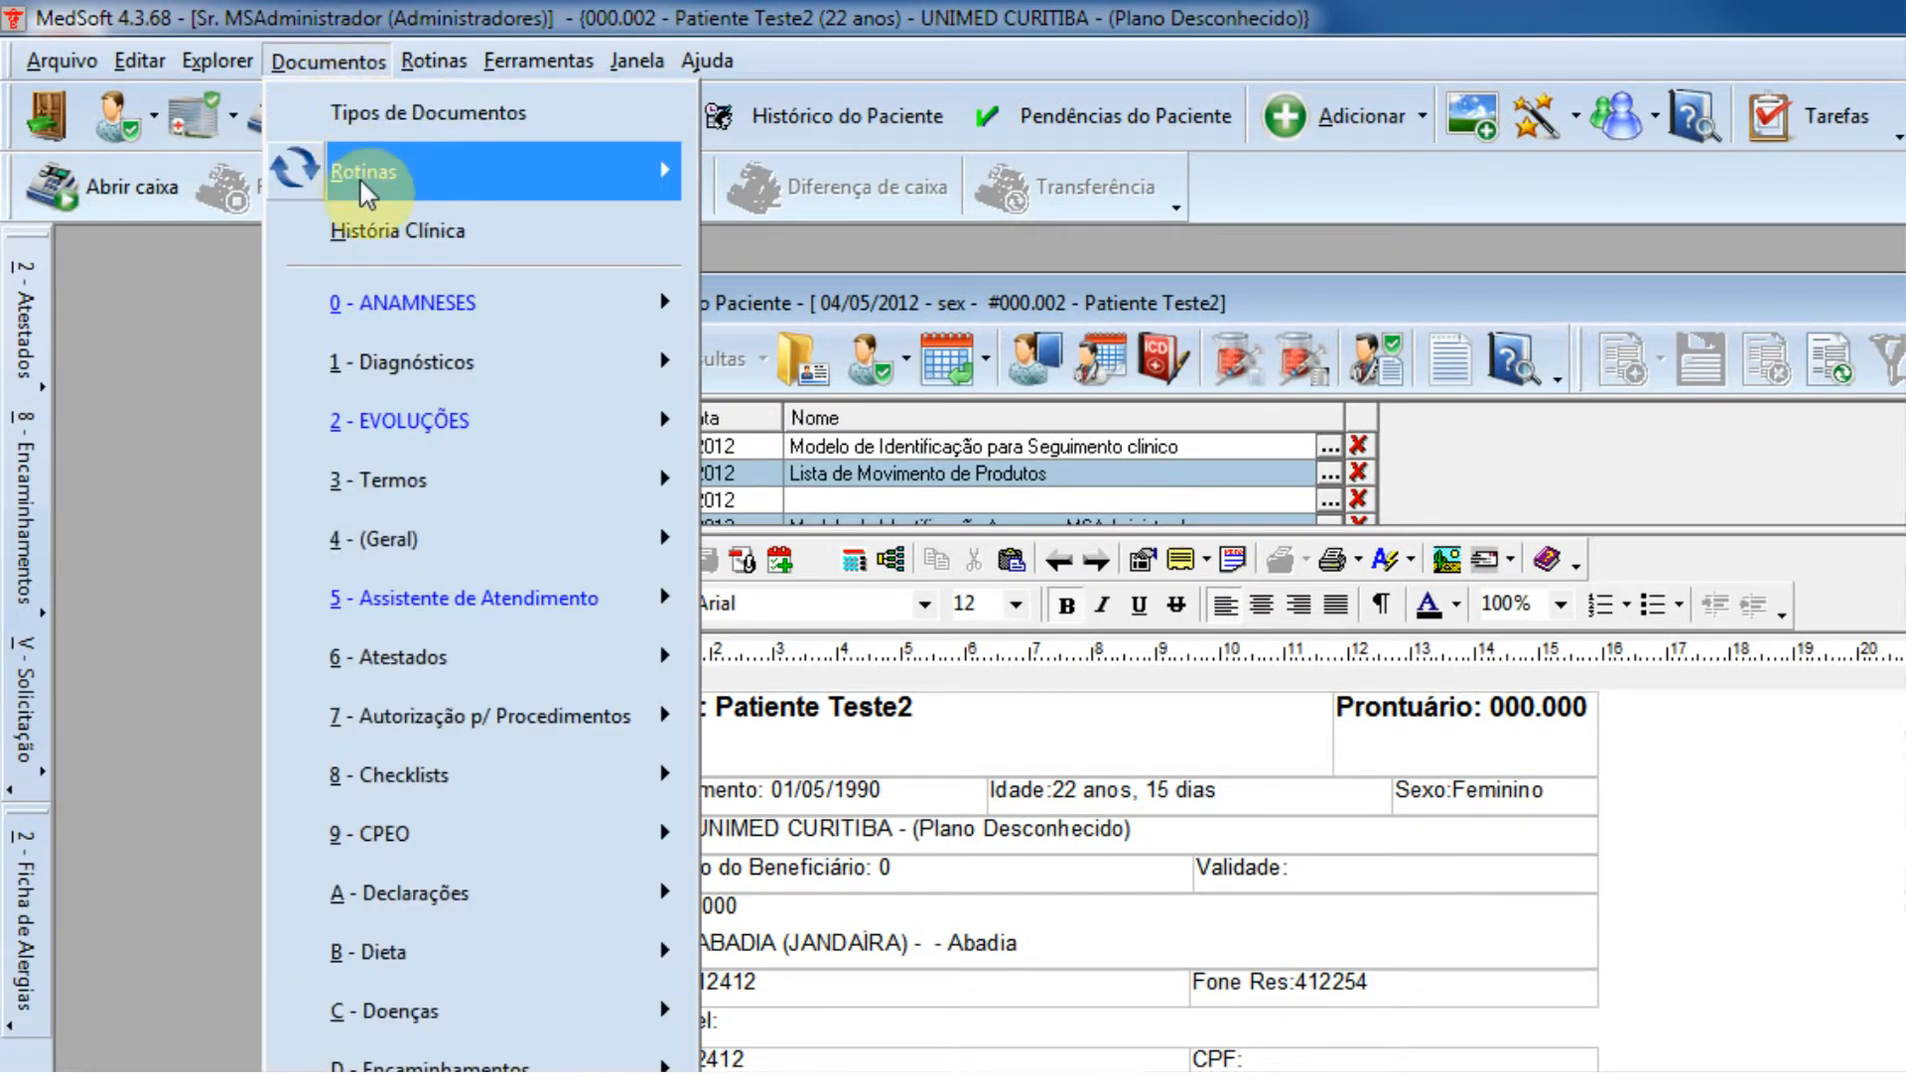
pyautogui.moveTo(395, 195)
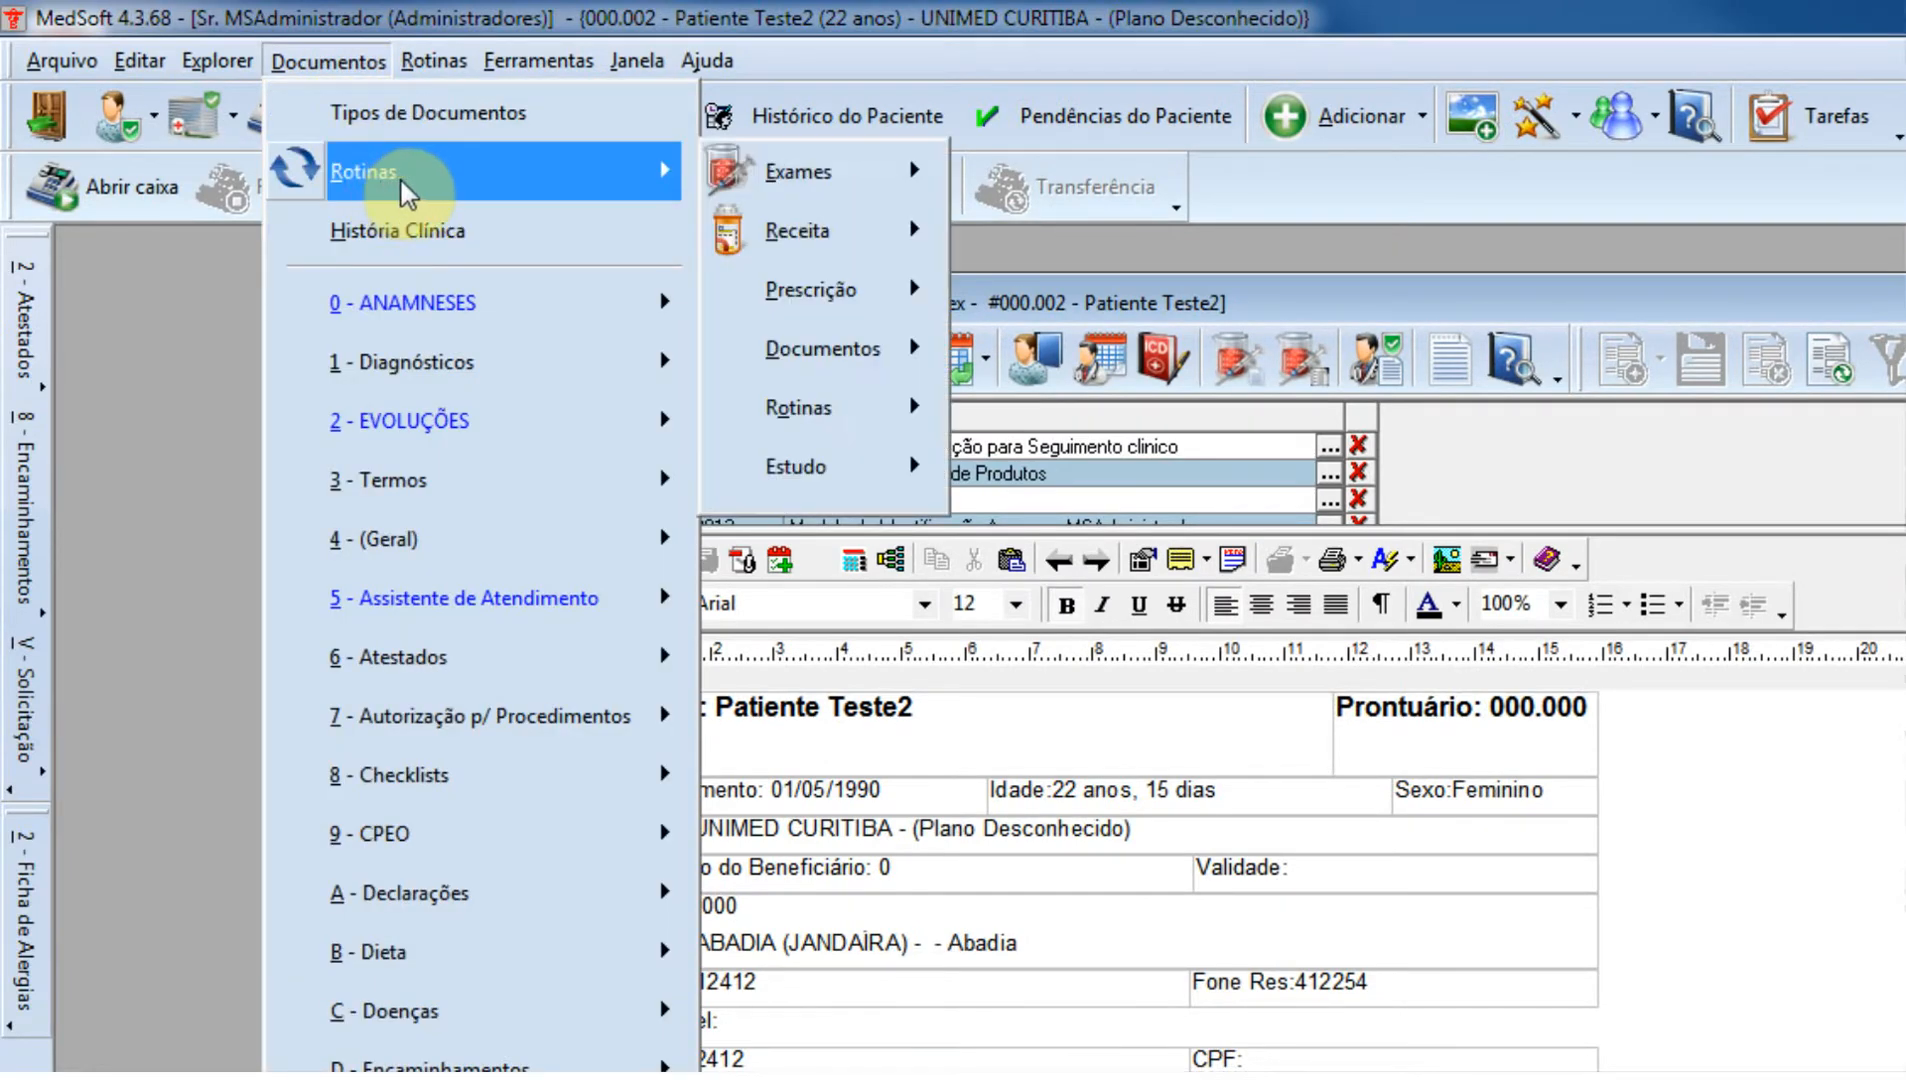
pyautogui.moveTo(830, 176)
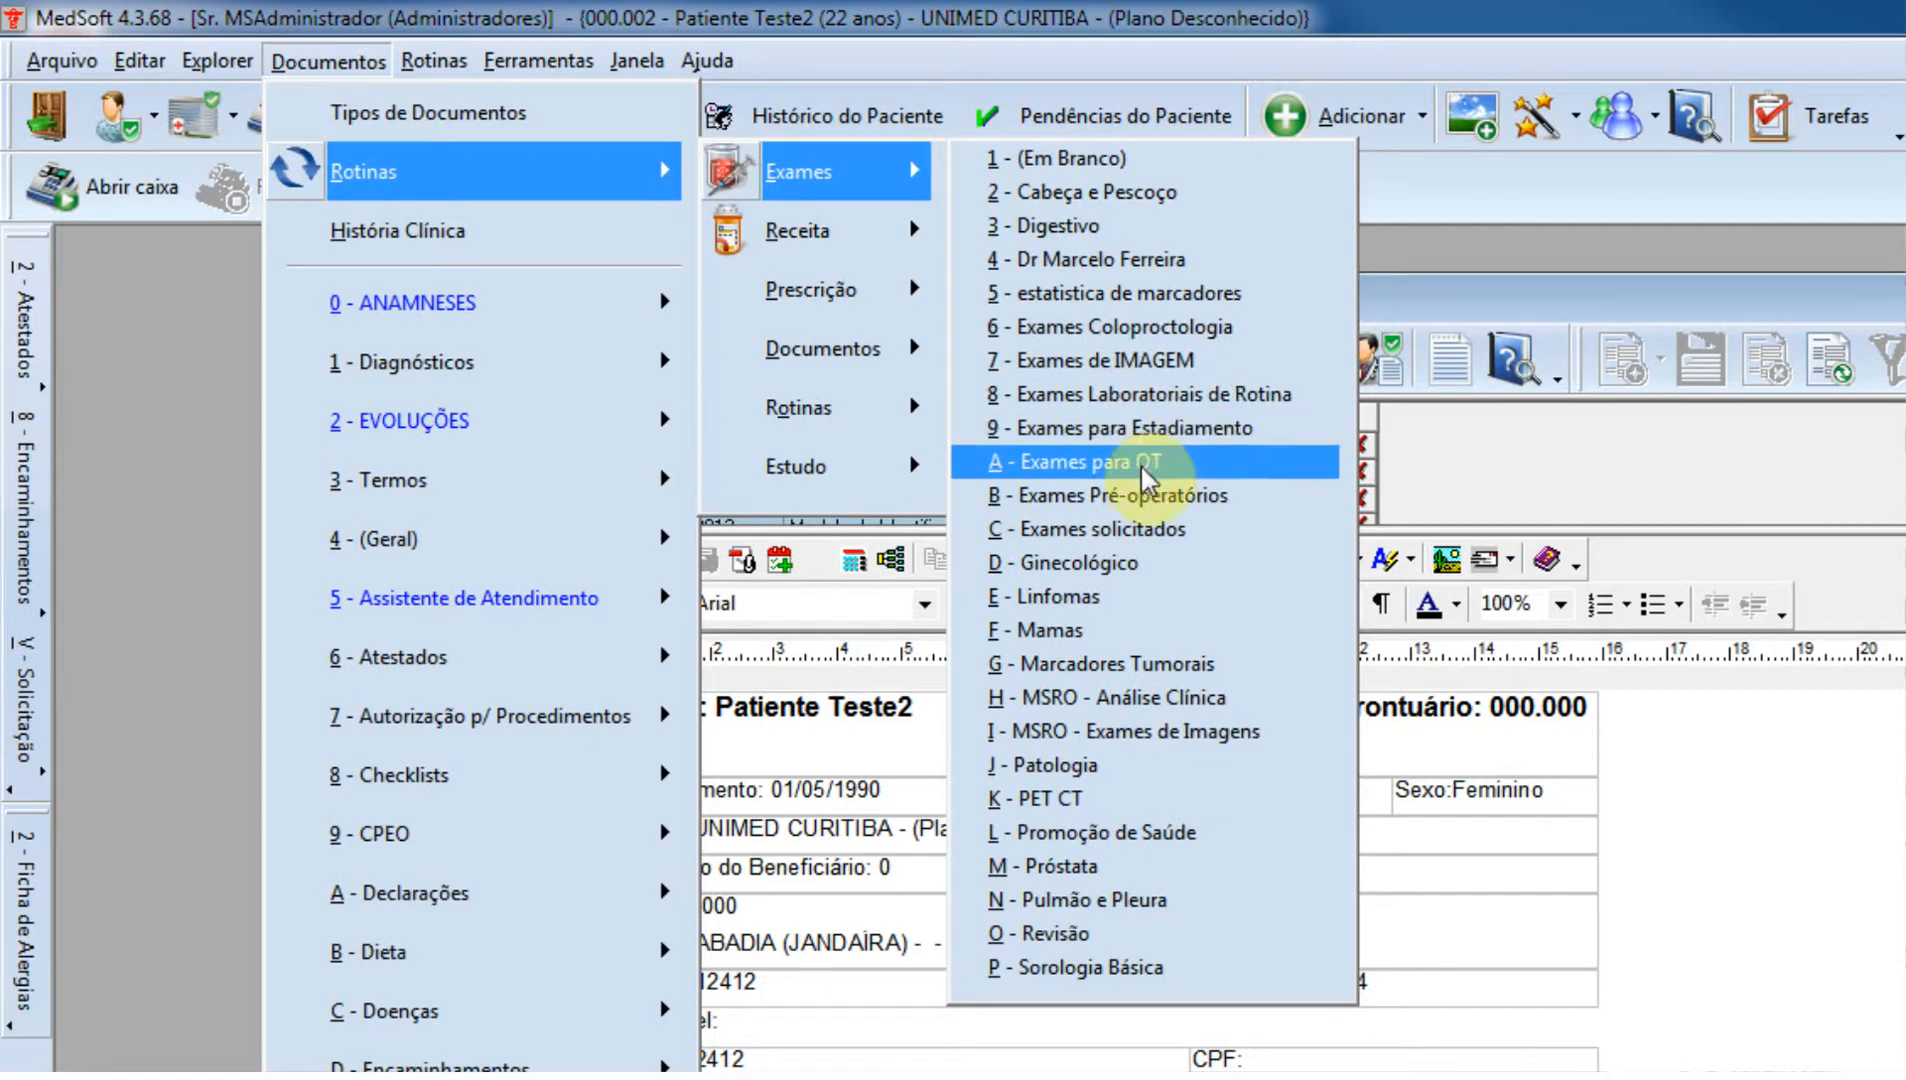
pyautogui.click(1193, 834)
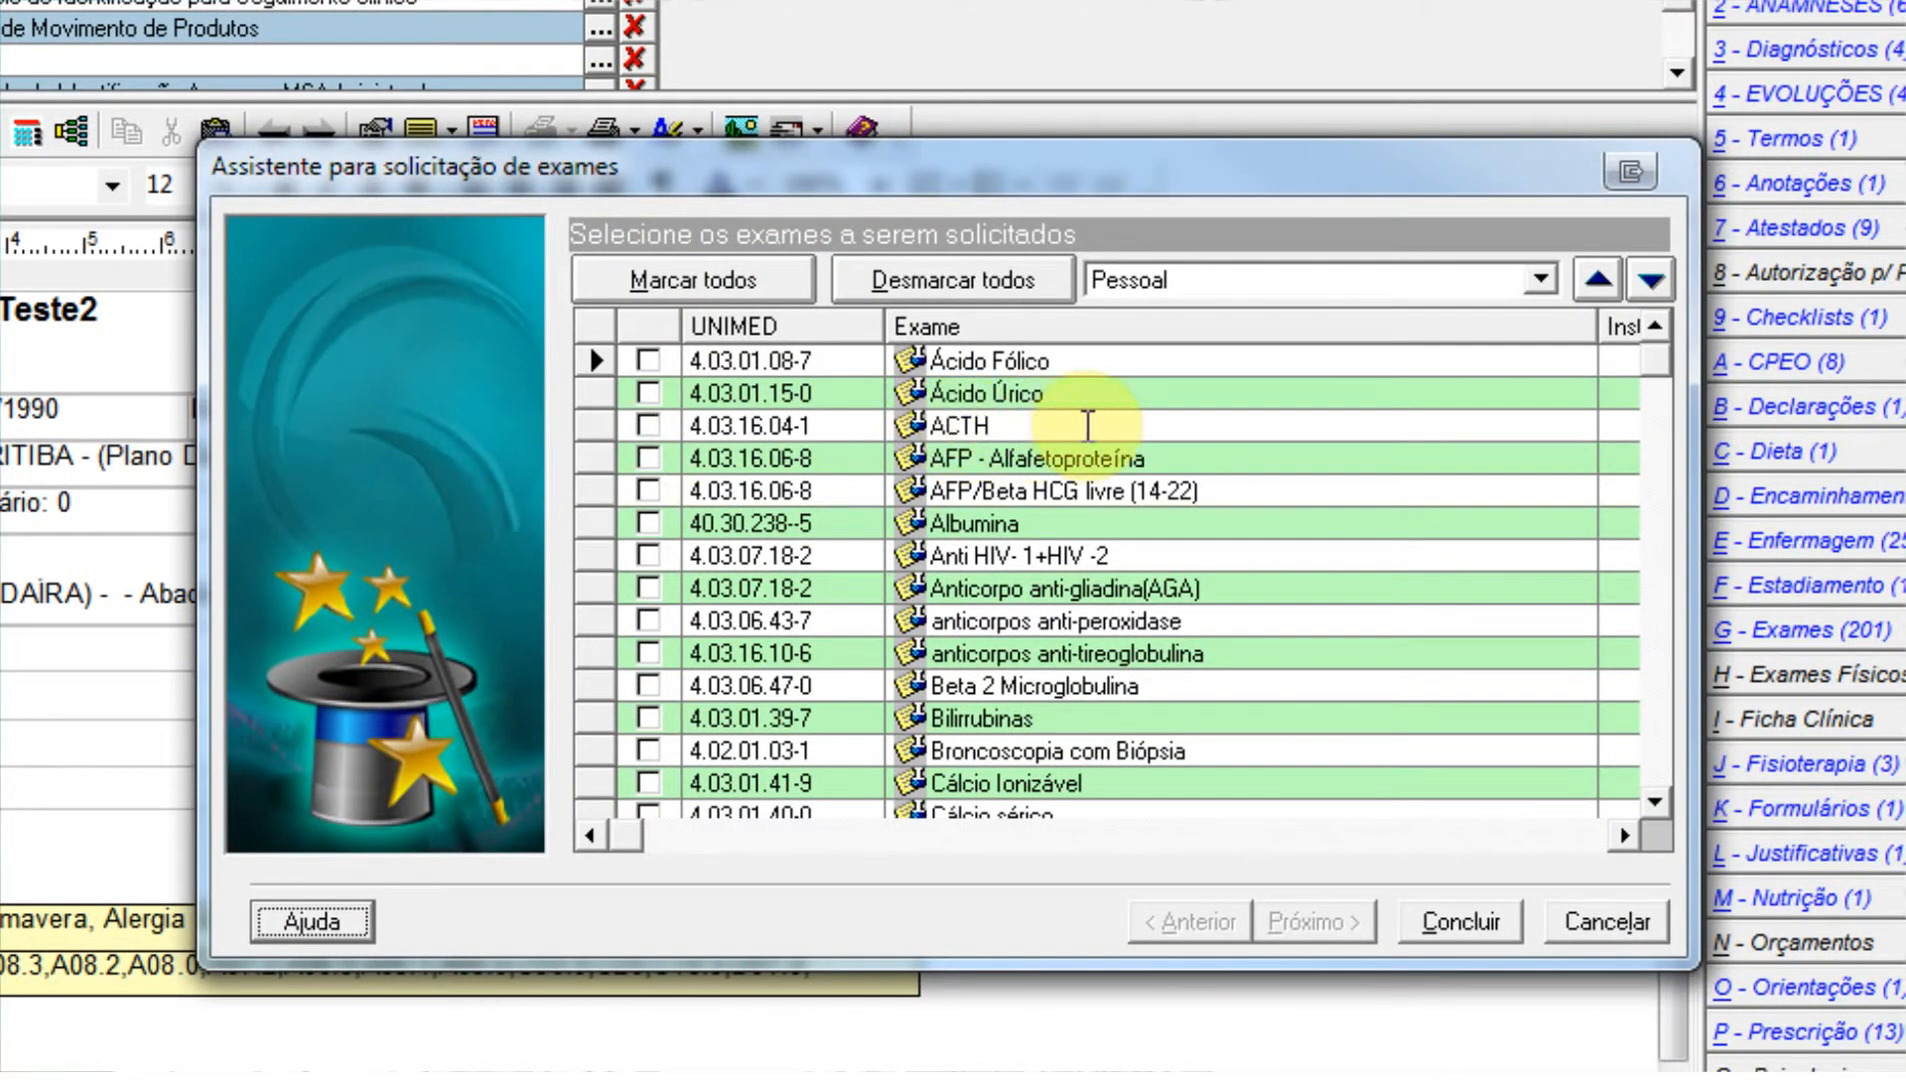
pyautogui.click(648, 360)
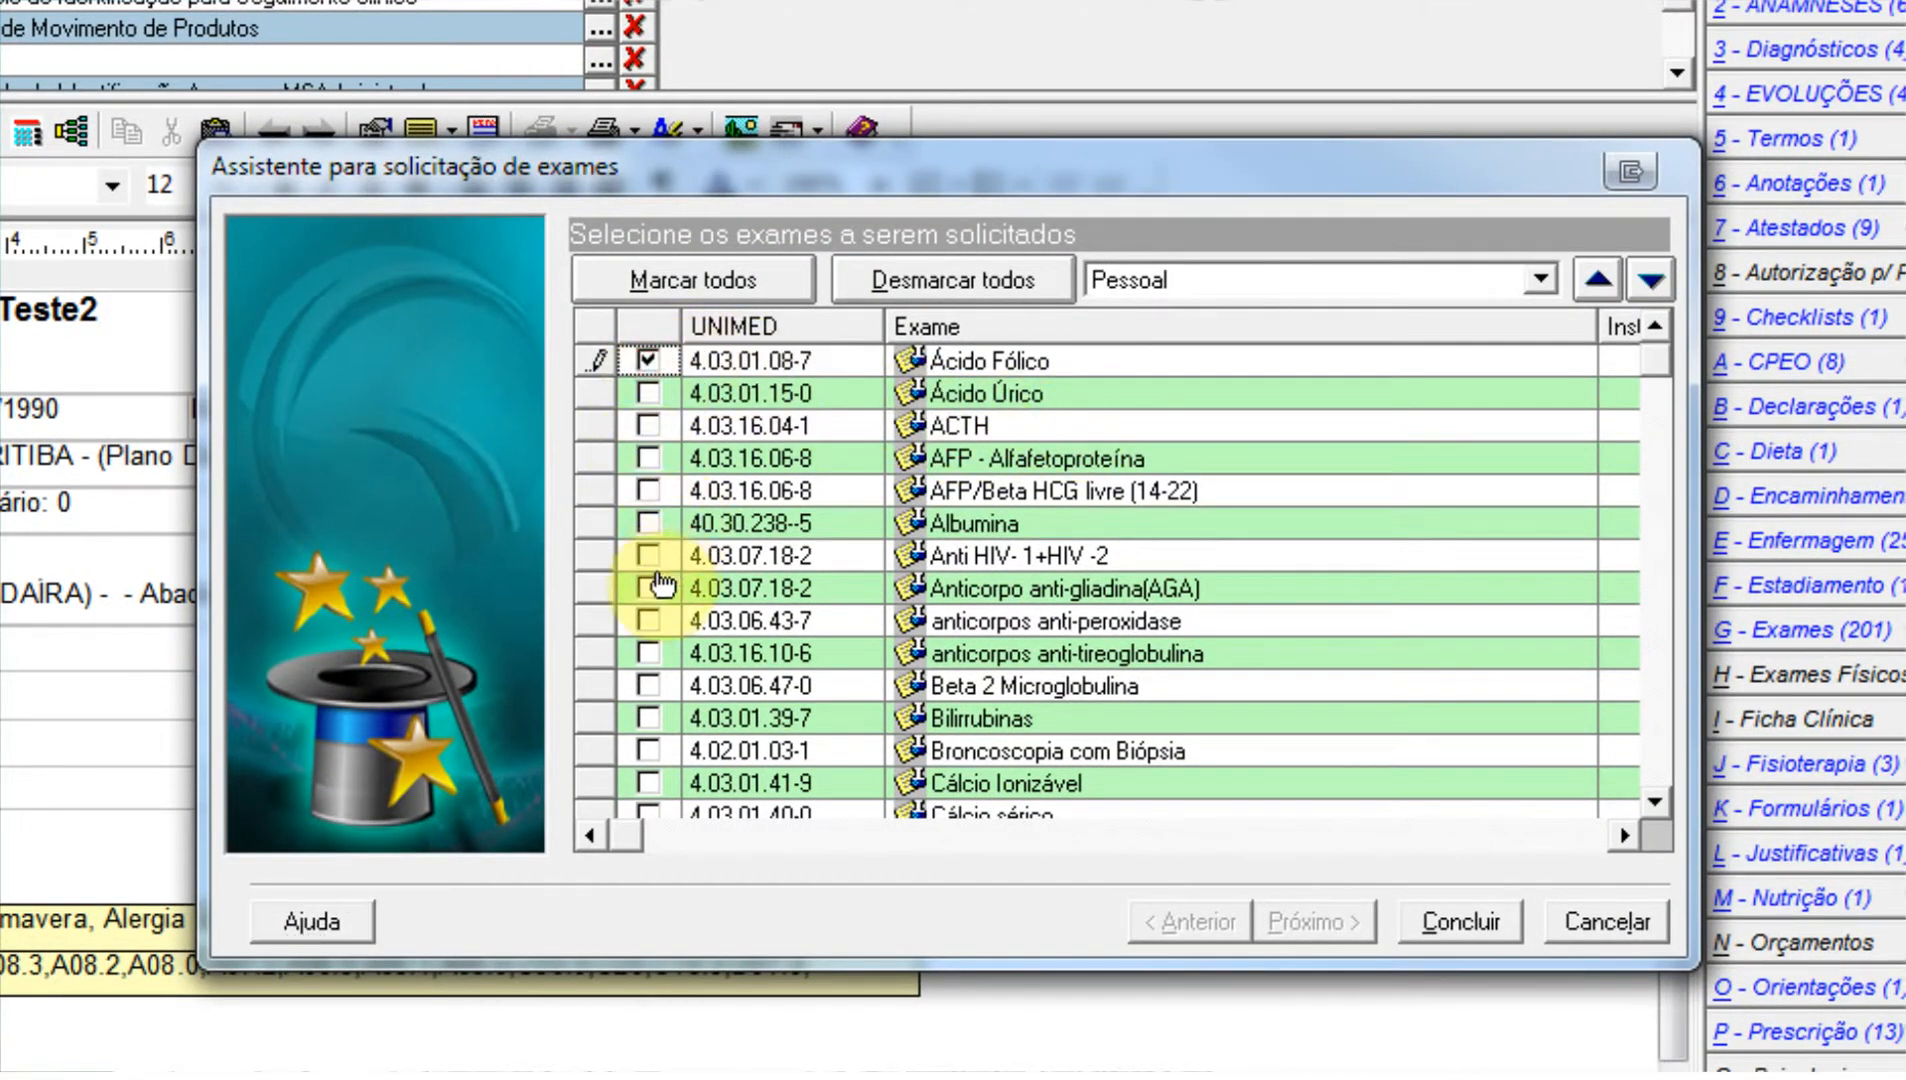
pyautogui.click(648, 718)
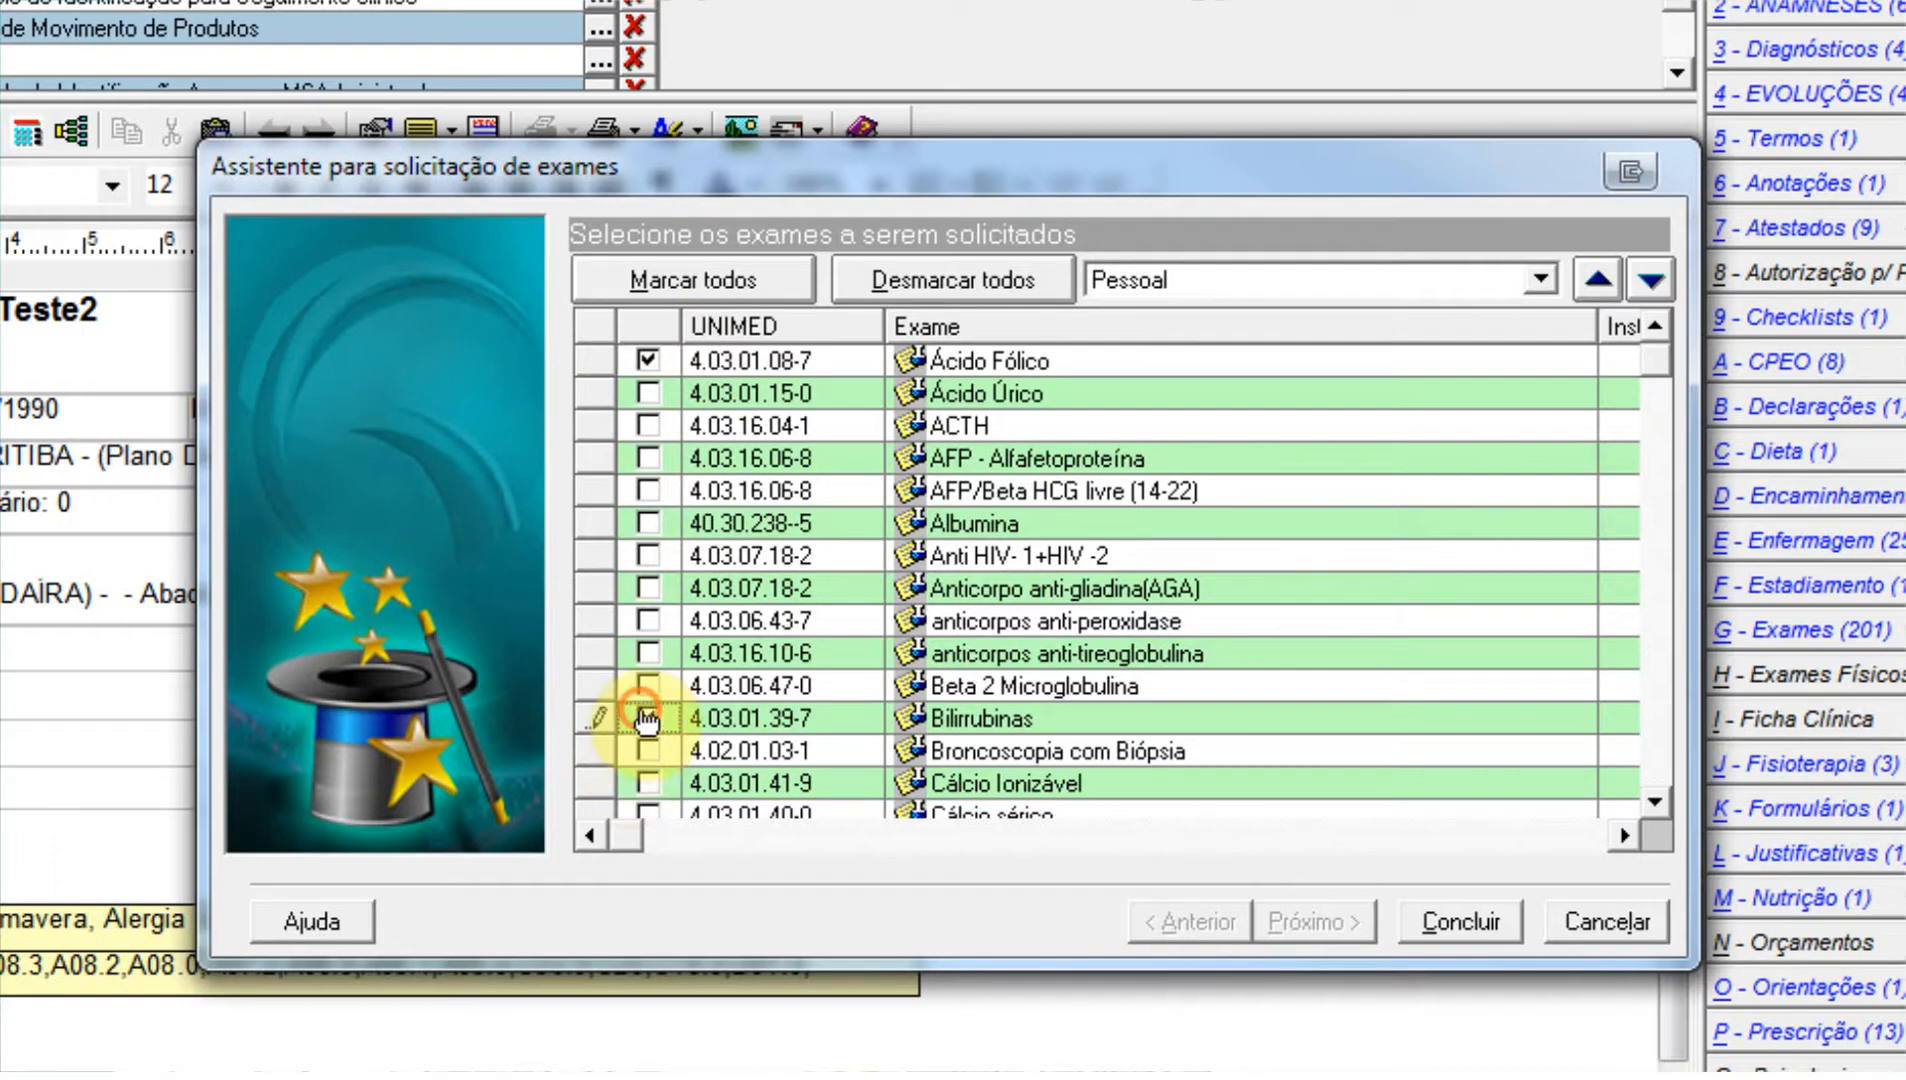
pyautogui.click(1446, 925)
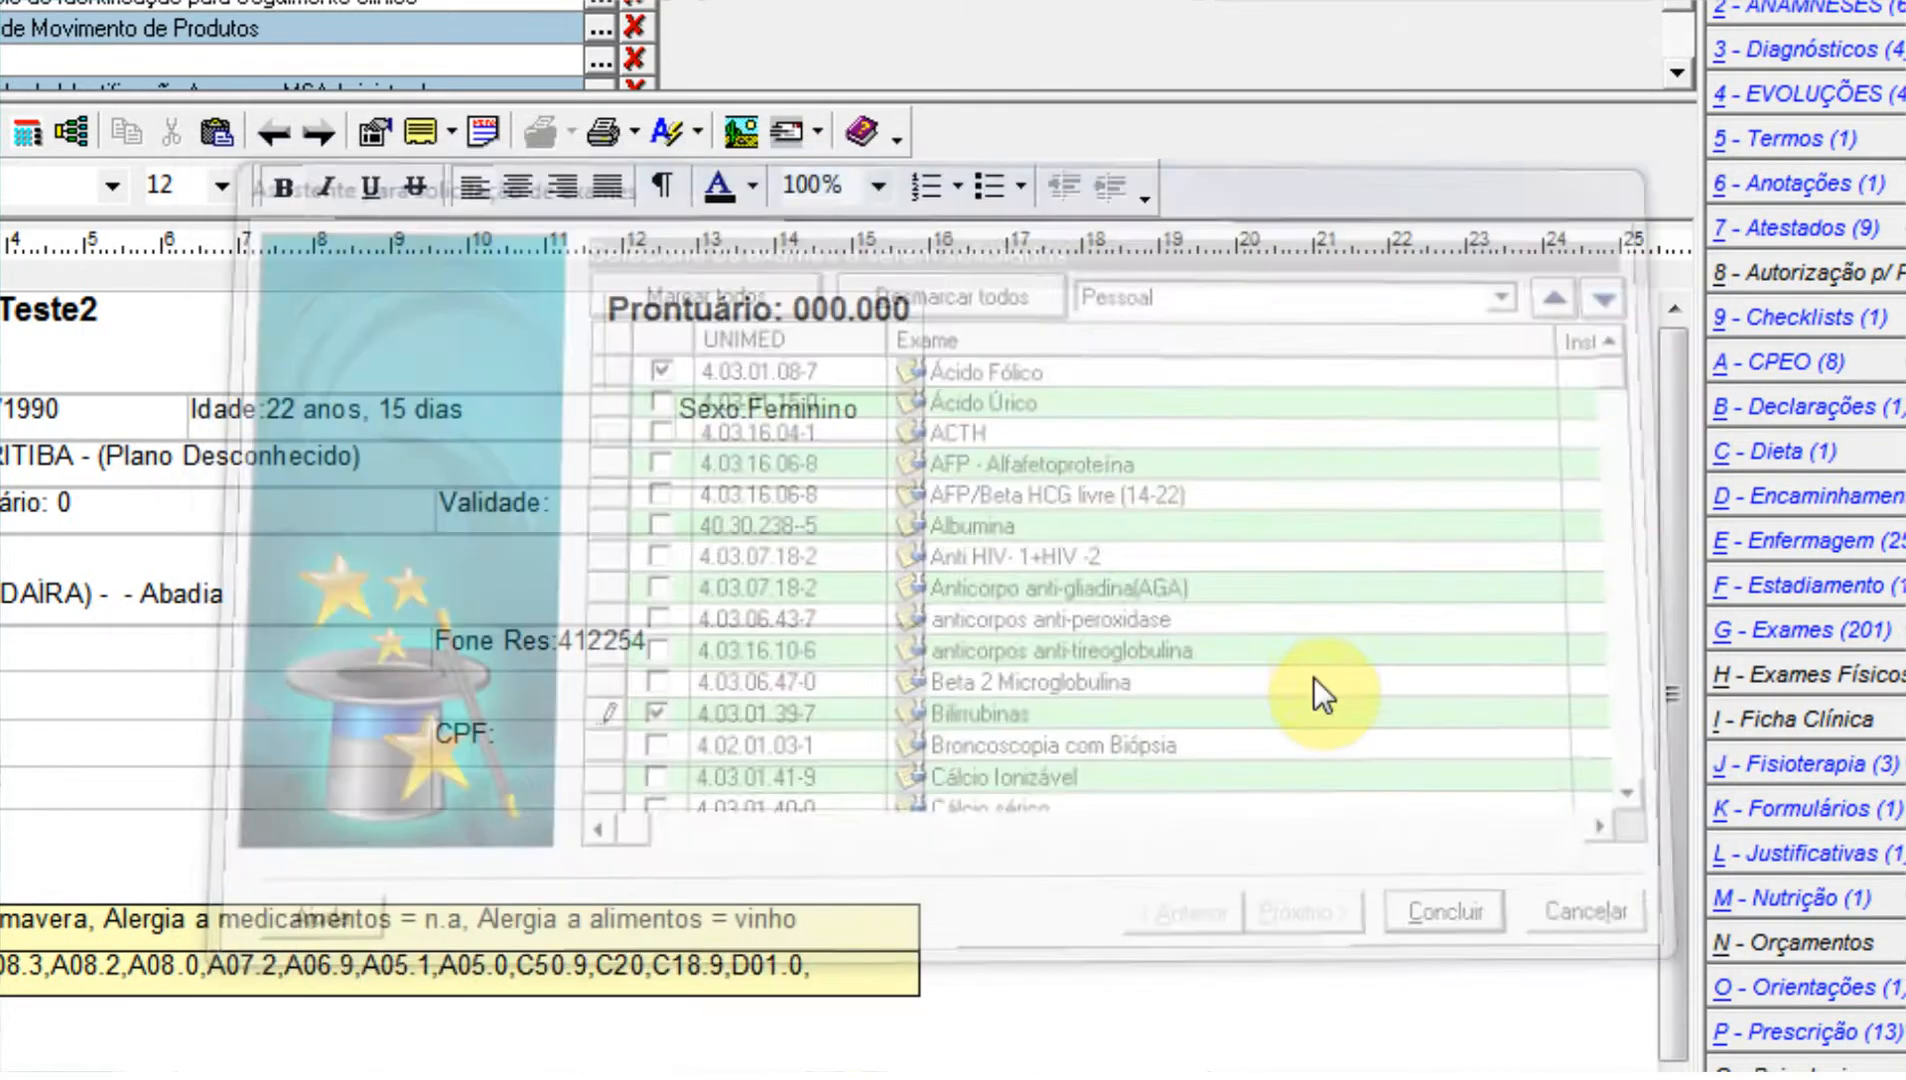
pyautogui.click(1192, 666)
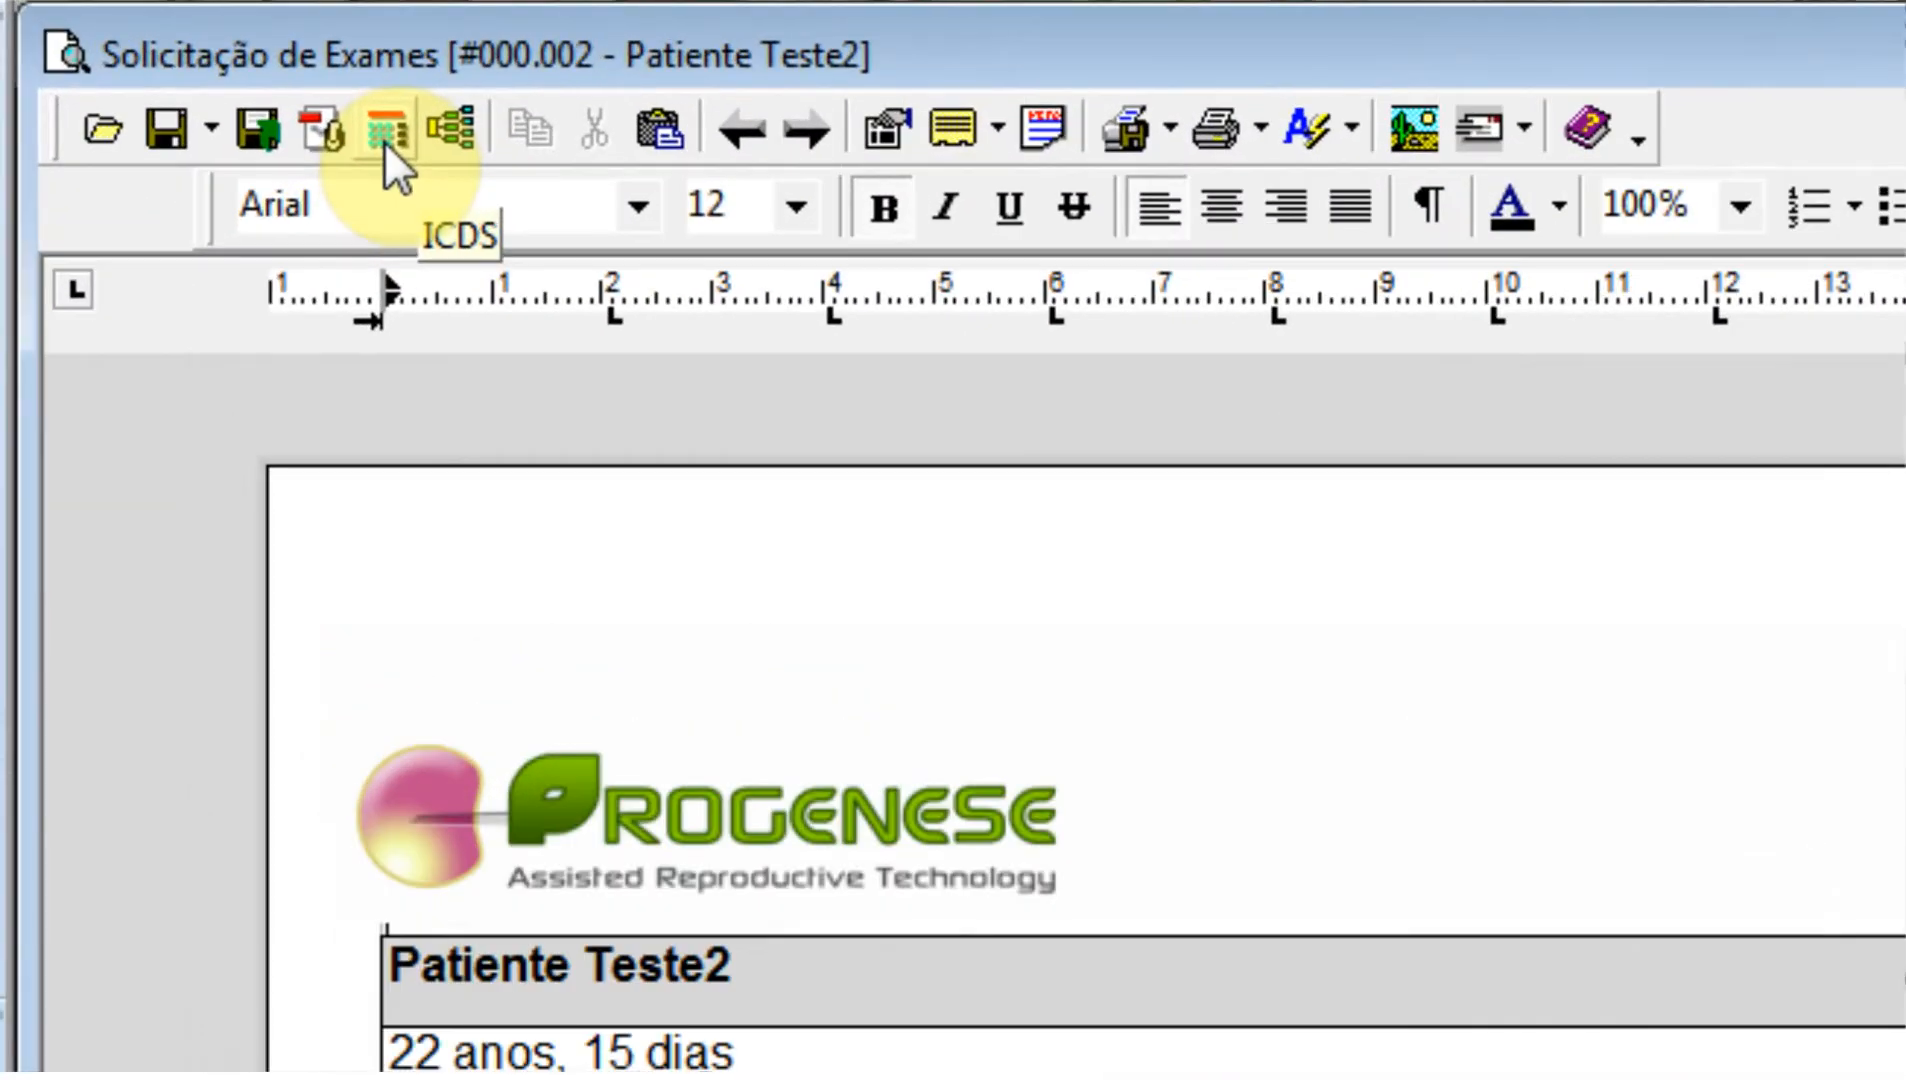
# Add CID A07.2 Triptosporidiose from the CID 10 search to the exam request's CID list.
pyautogui.click(308, 104)
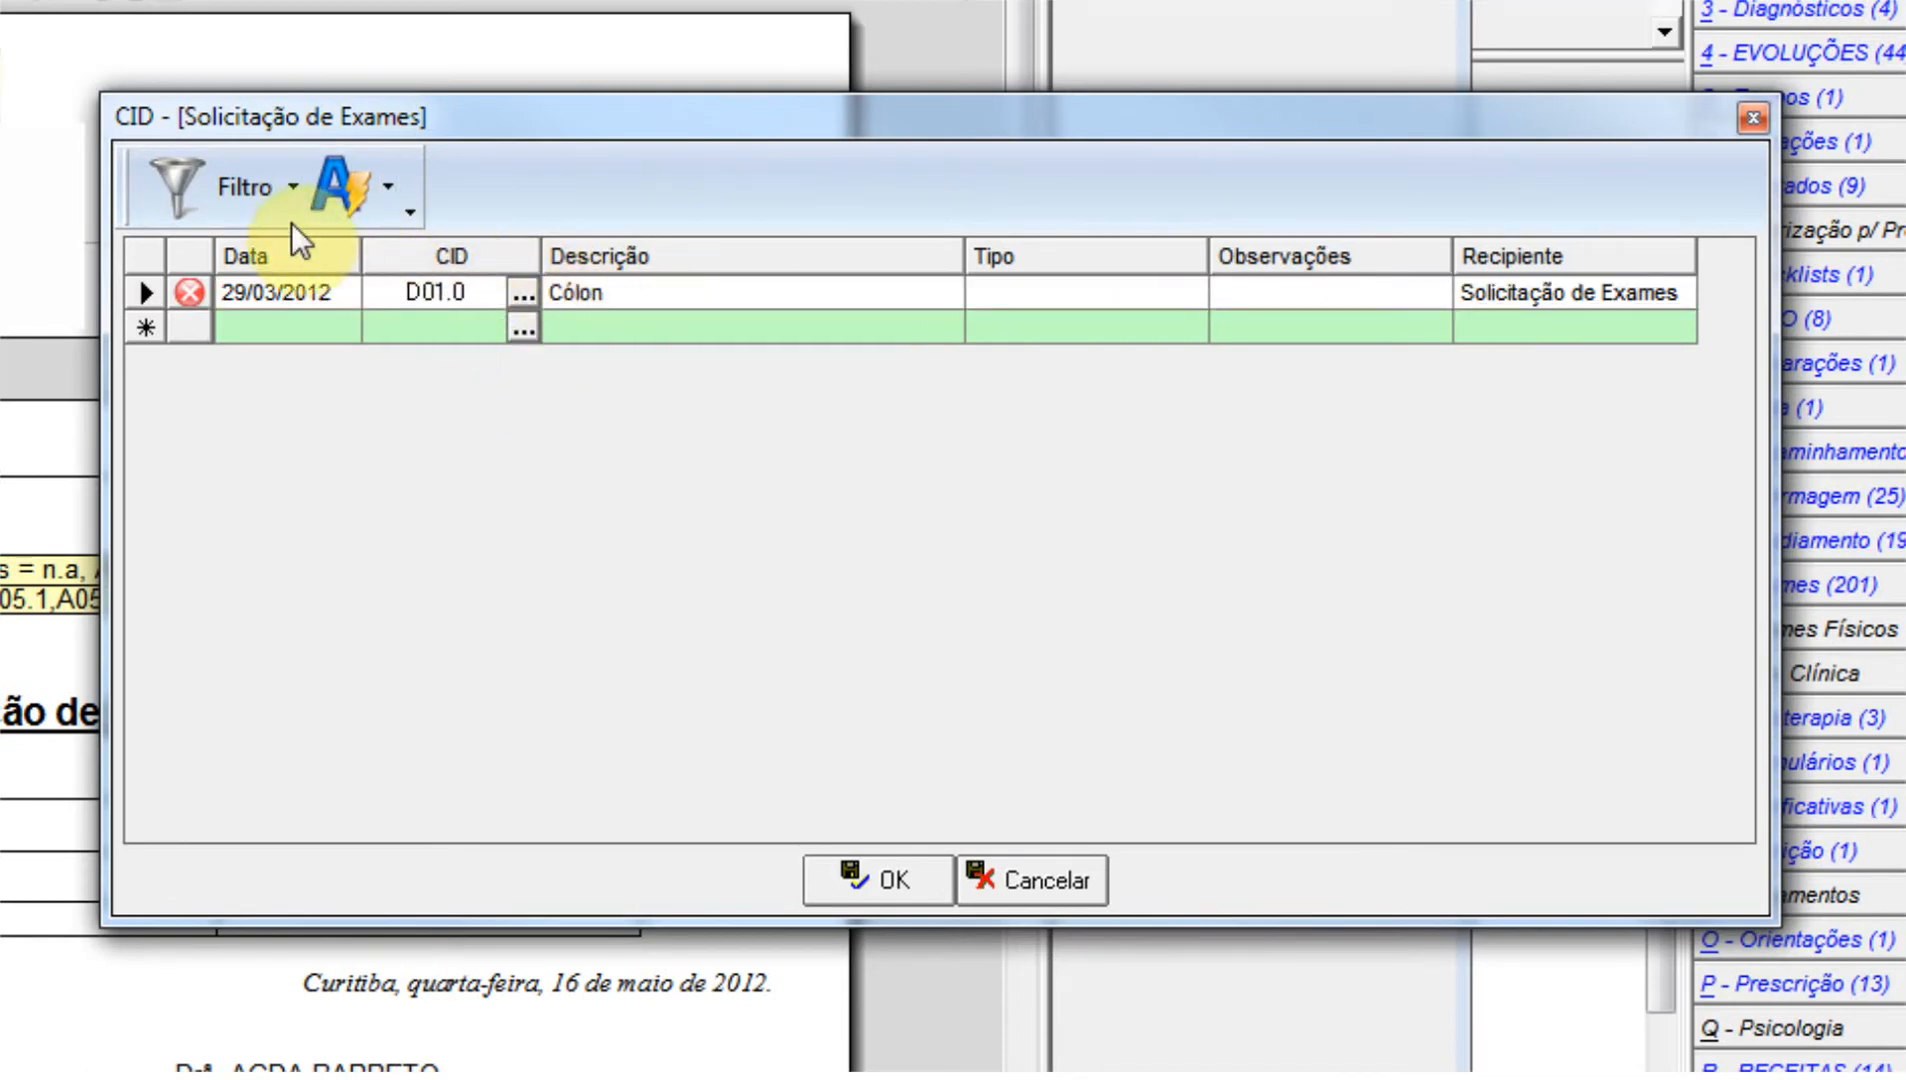
pyautogui.click(406, 322)
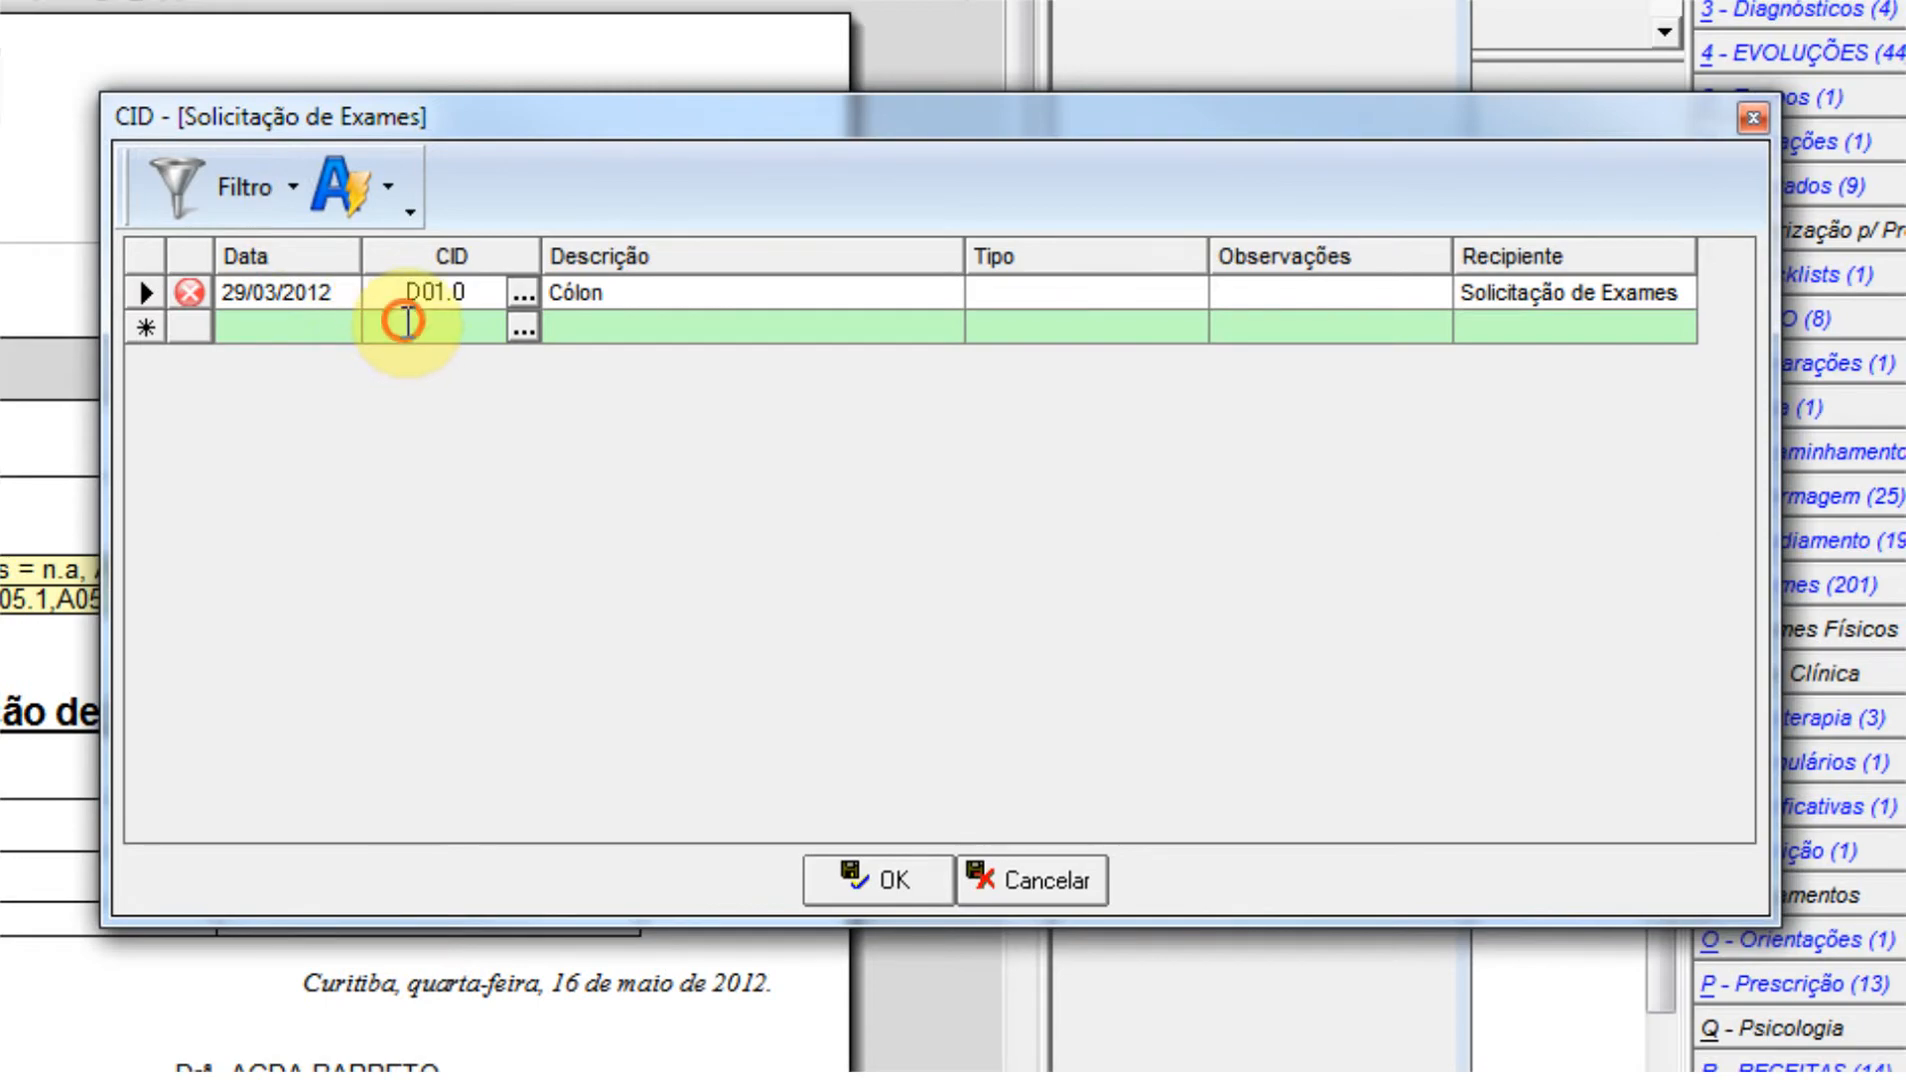
pyautogui.click(522, 327)
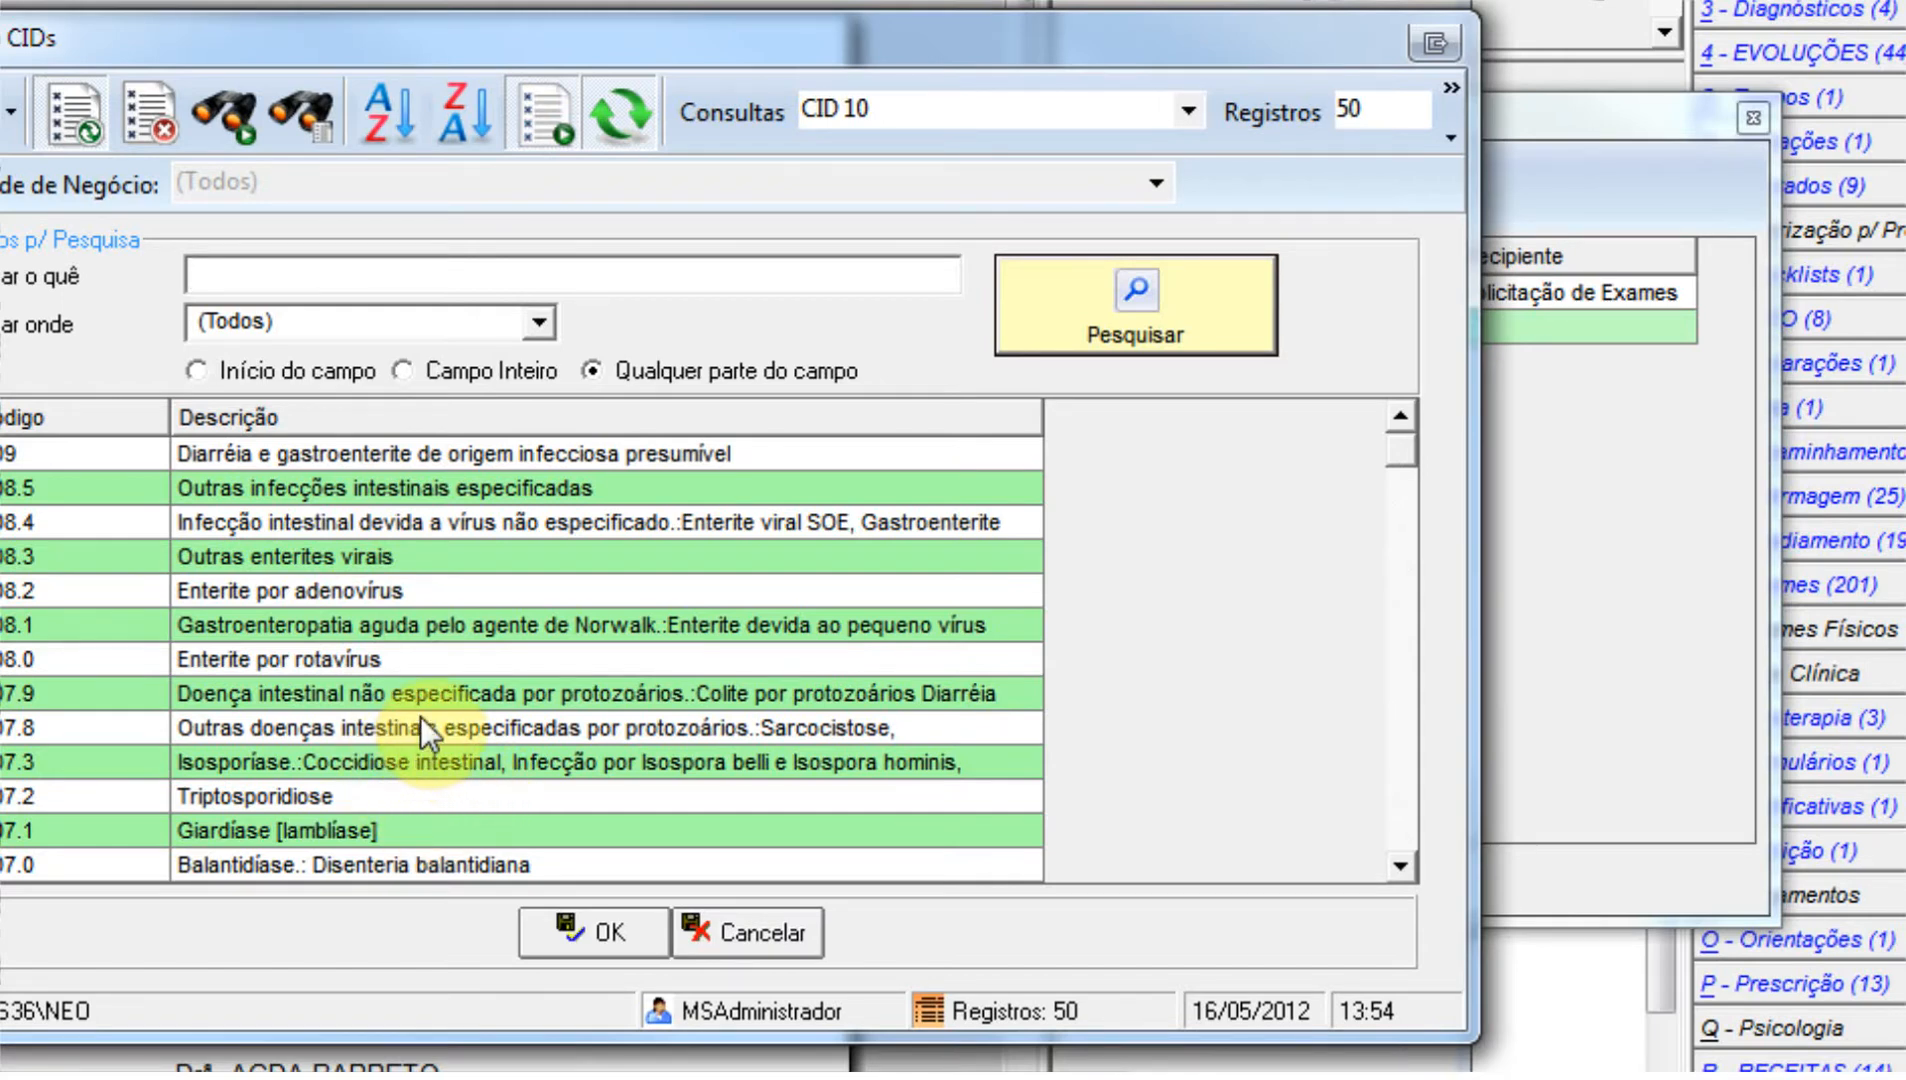
pyautogui.click(378, 795)
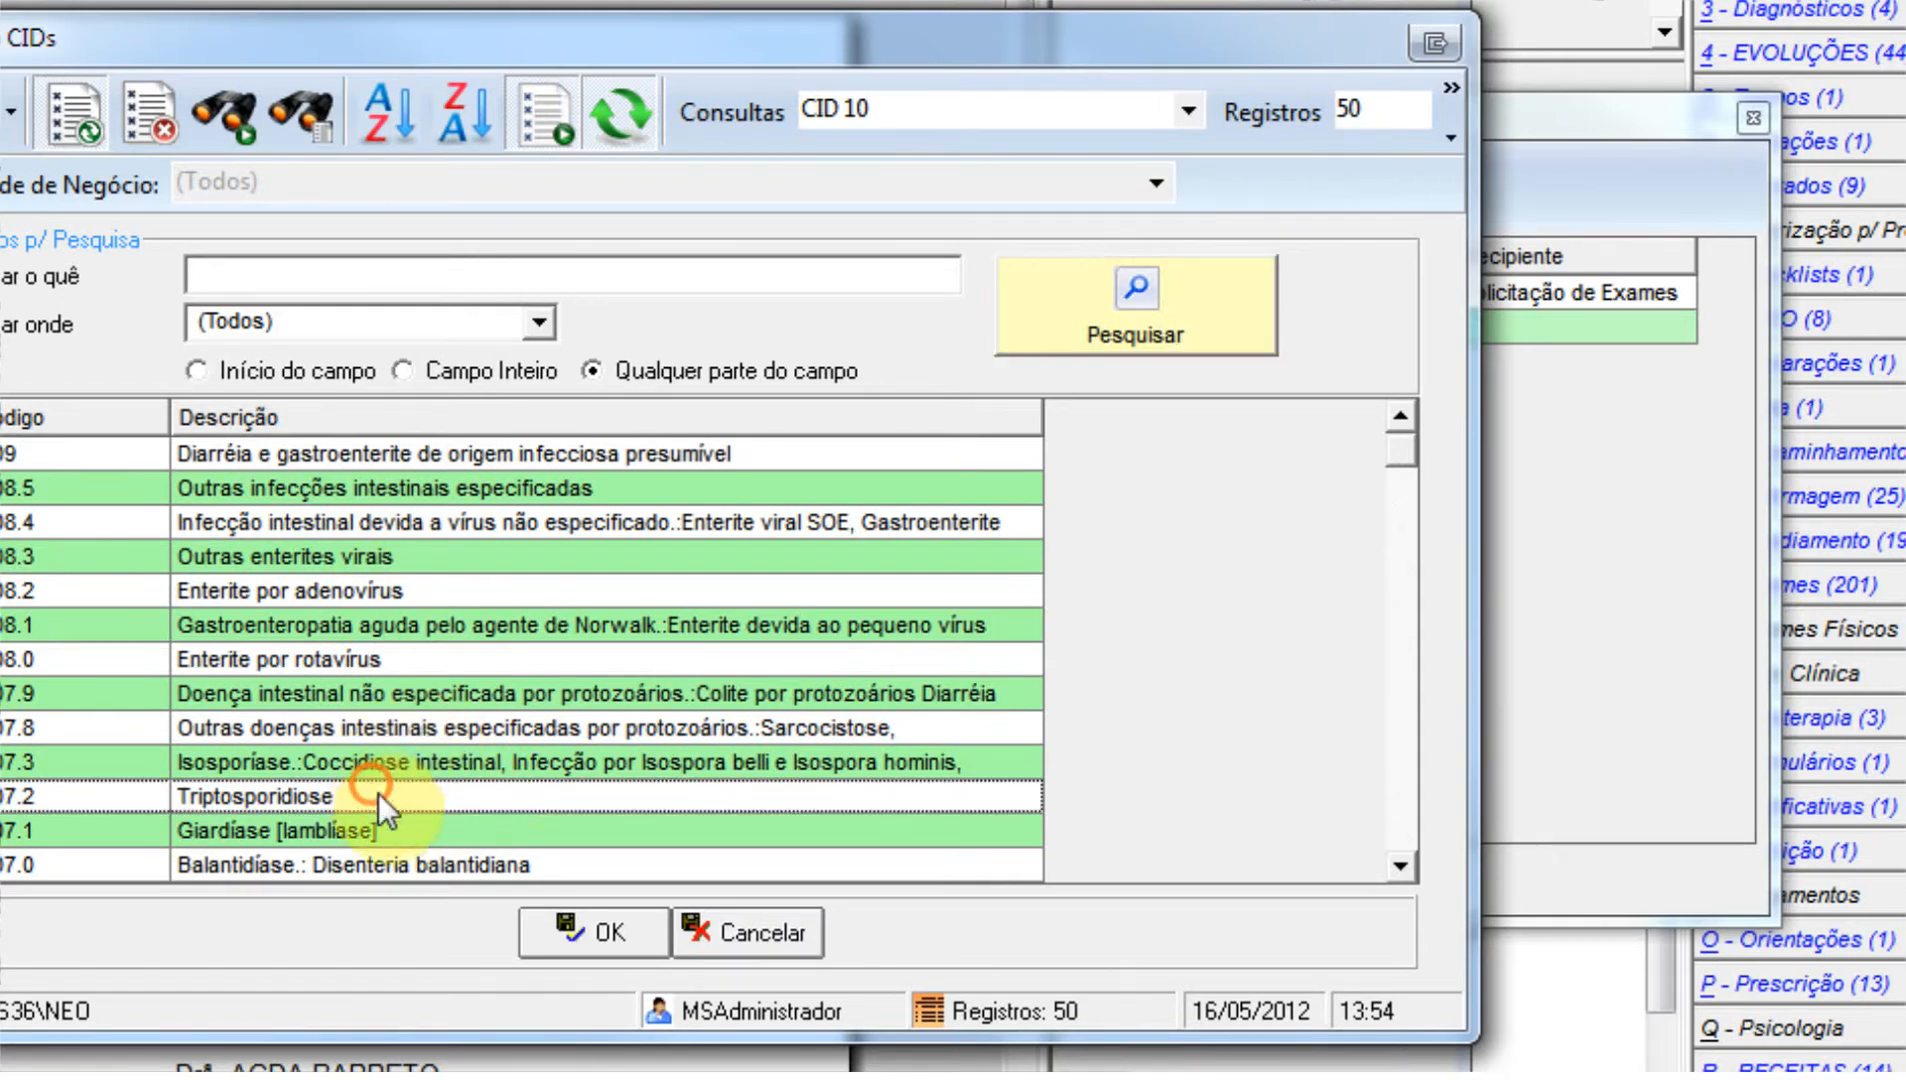
pyautogui.click(594, 932)
pyautogui.click(524, 364)
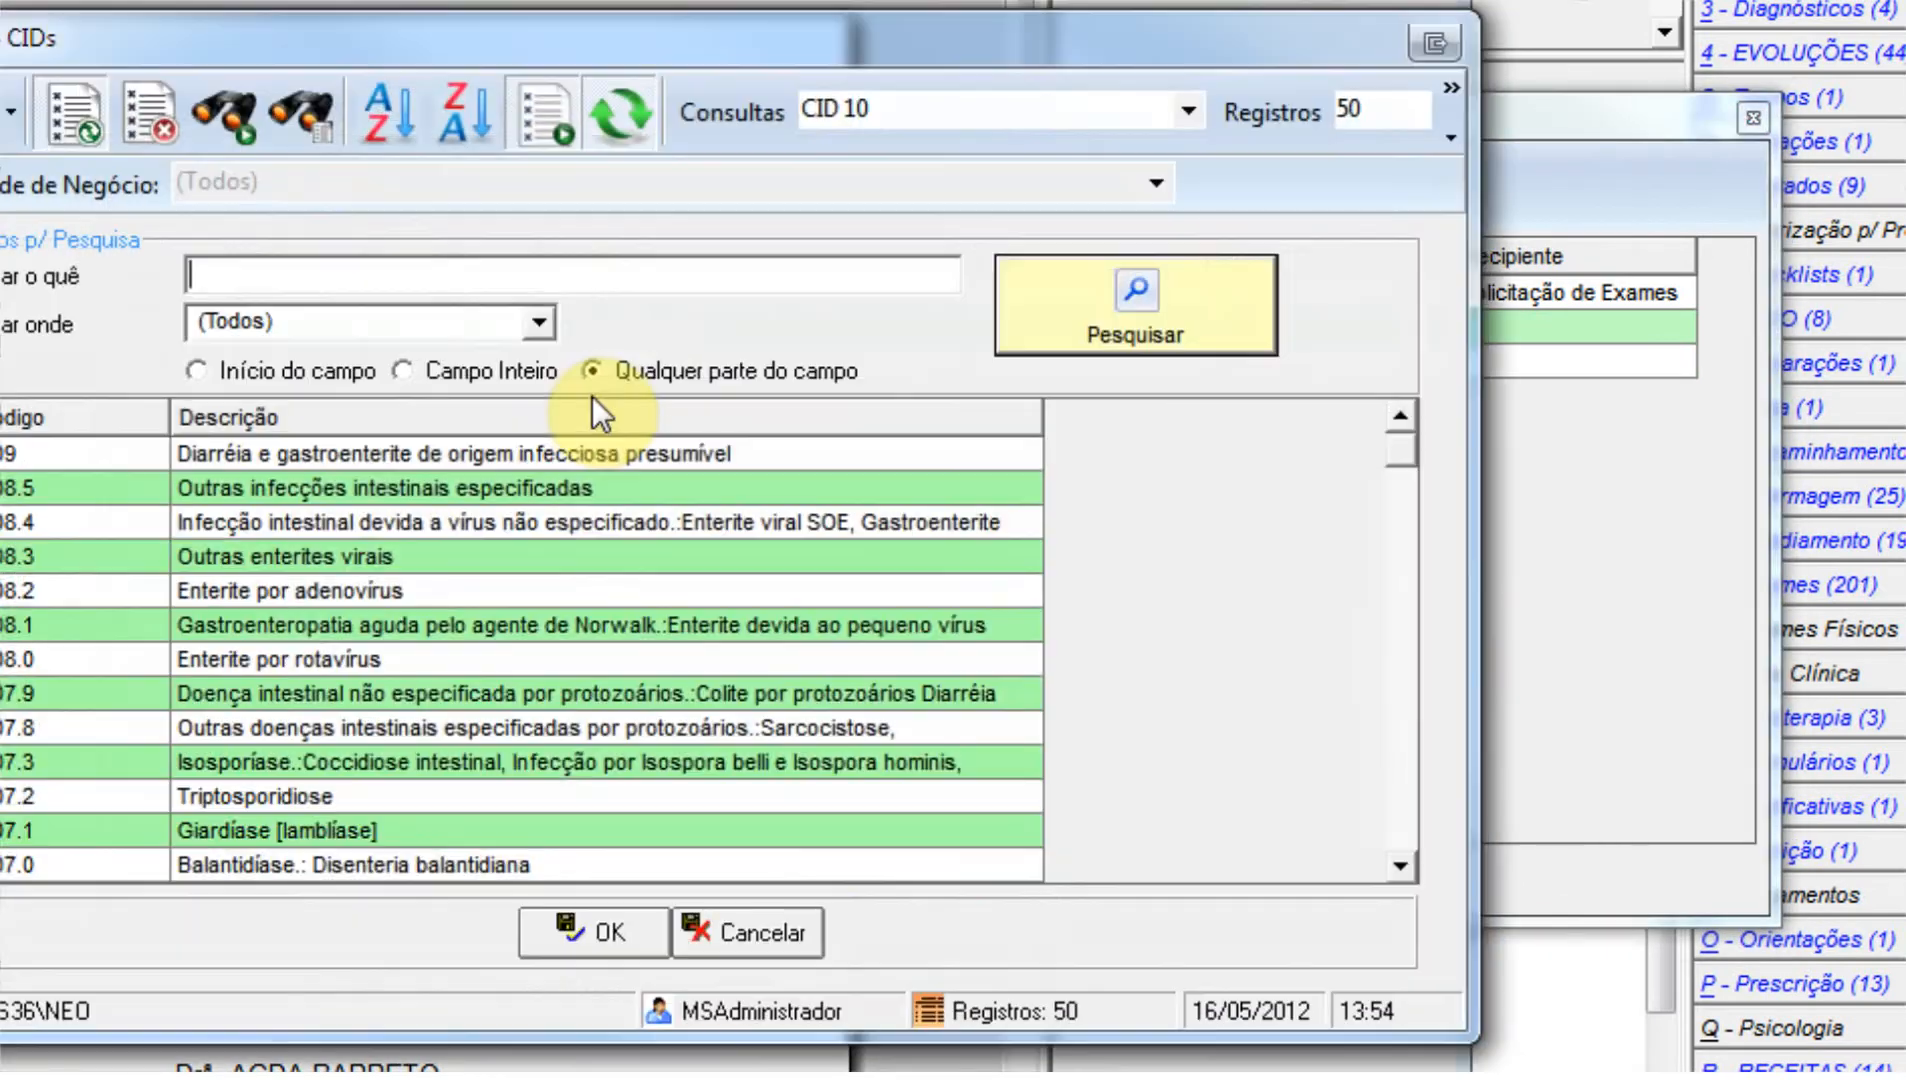
pyautogui.click(727, 932)
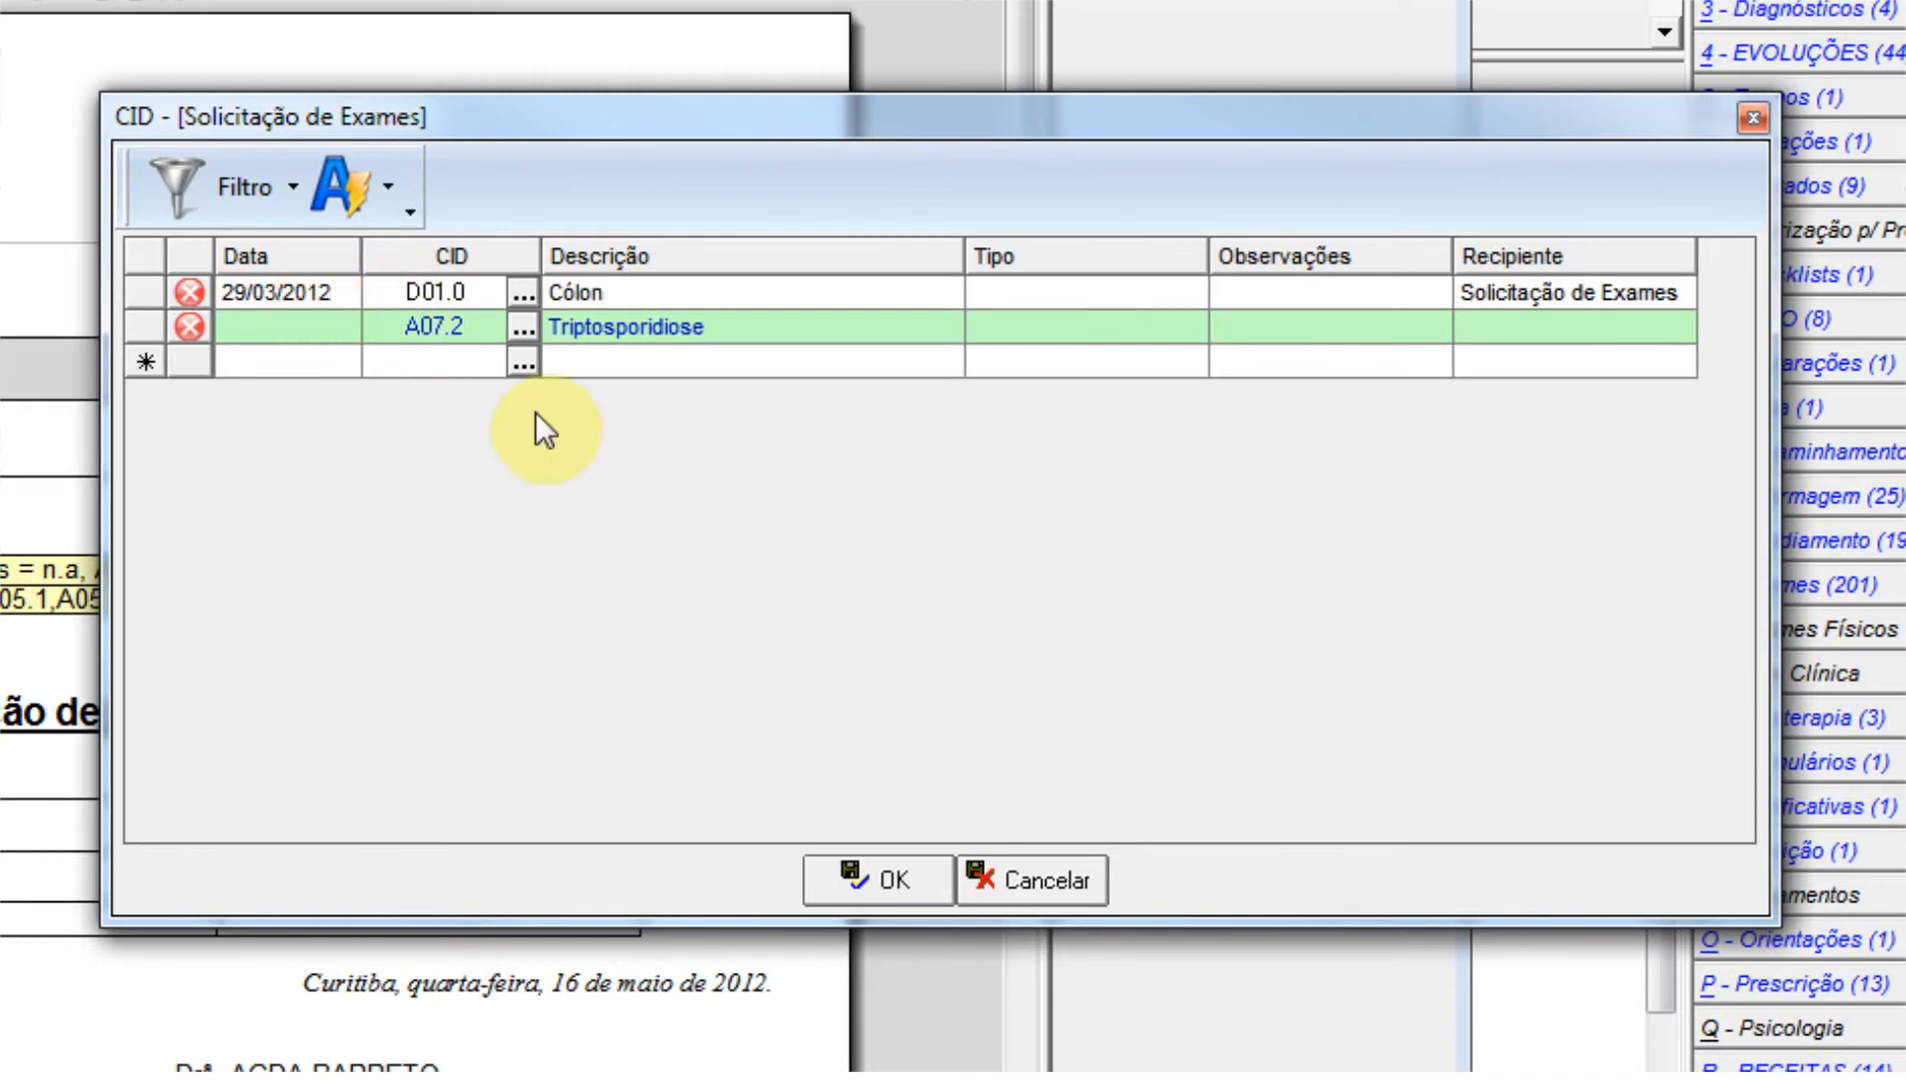
pyautogui.click(878, 880)
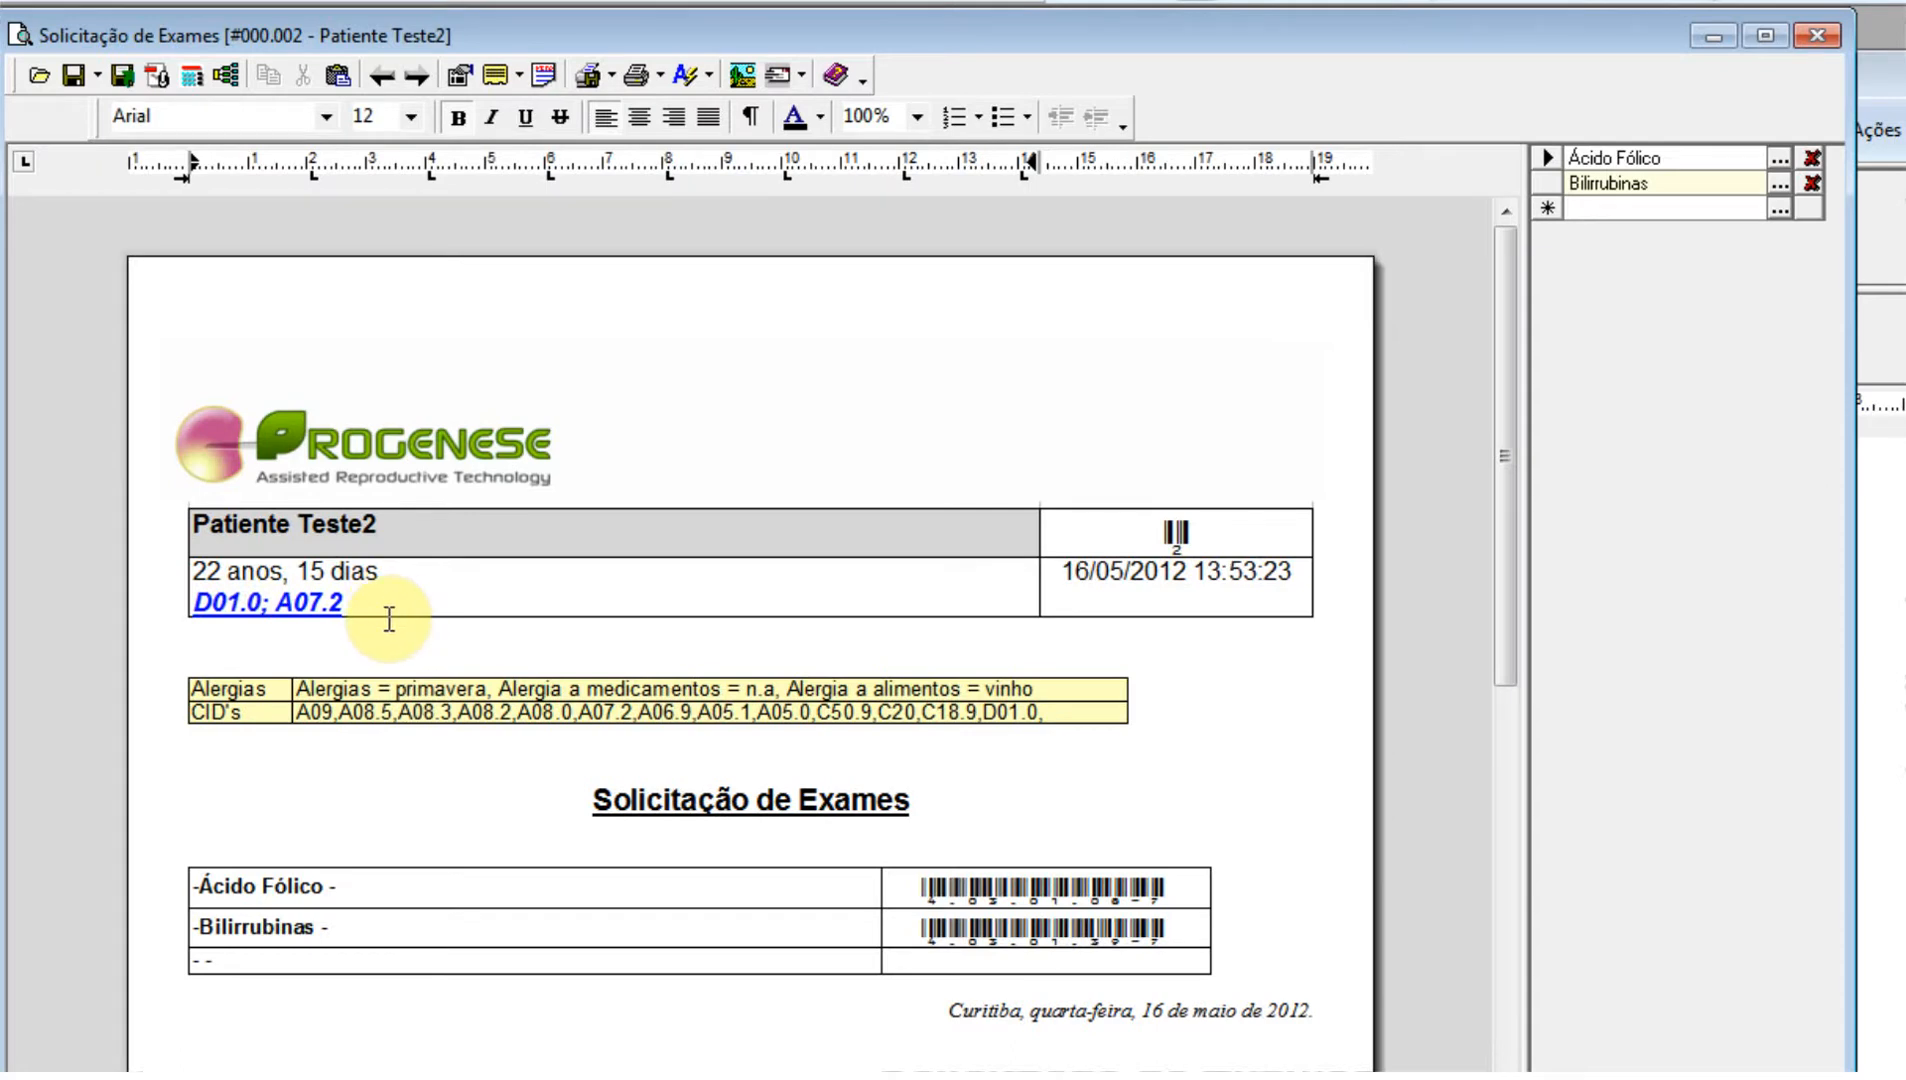
# Review all of the patient's CIDs with the Todos os CID's filter, and check the codes linked to the exam request.
pyautogui.click(318, 604)
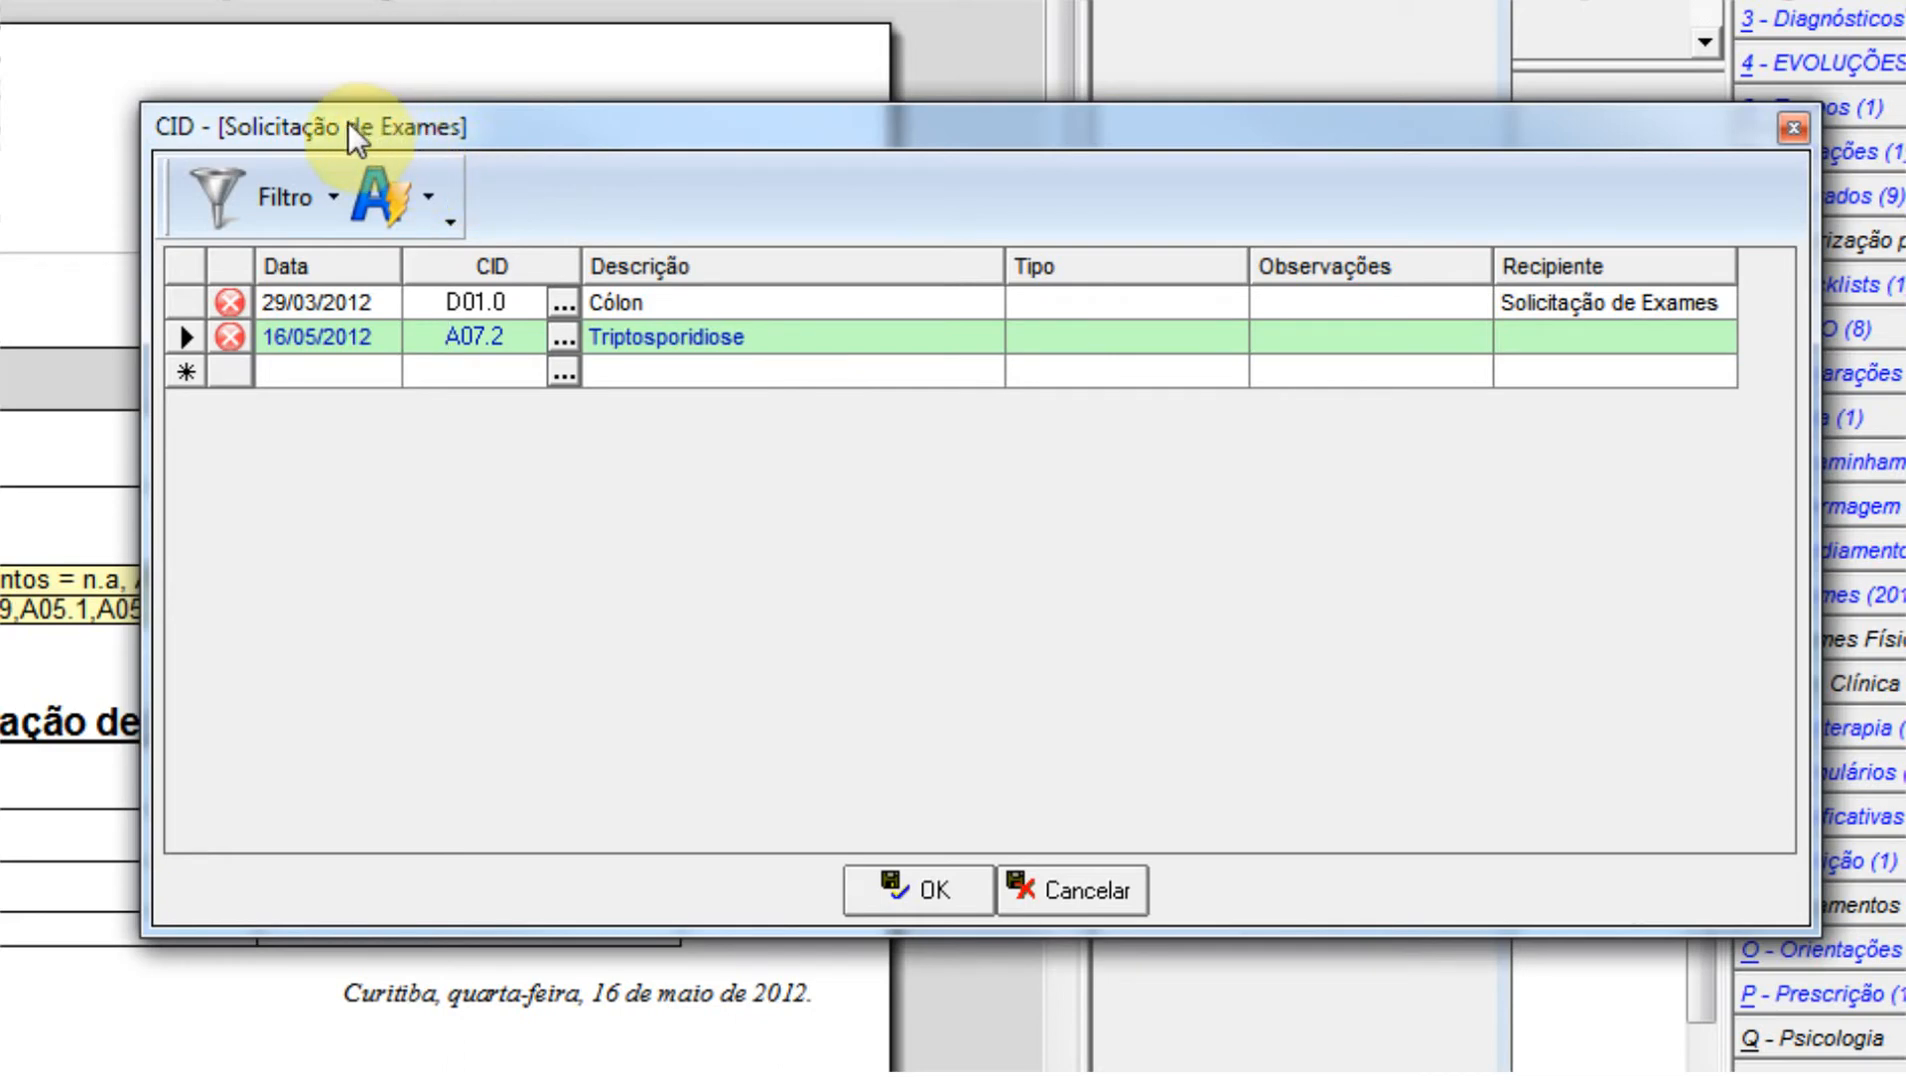
pyautogui.click(333, 194)
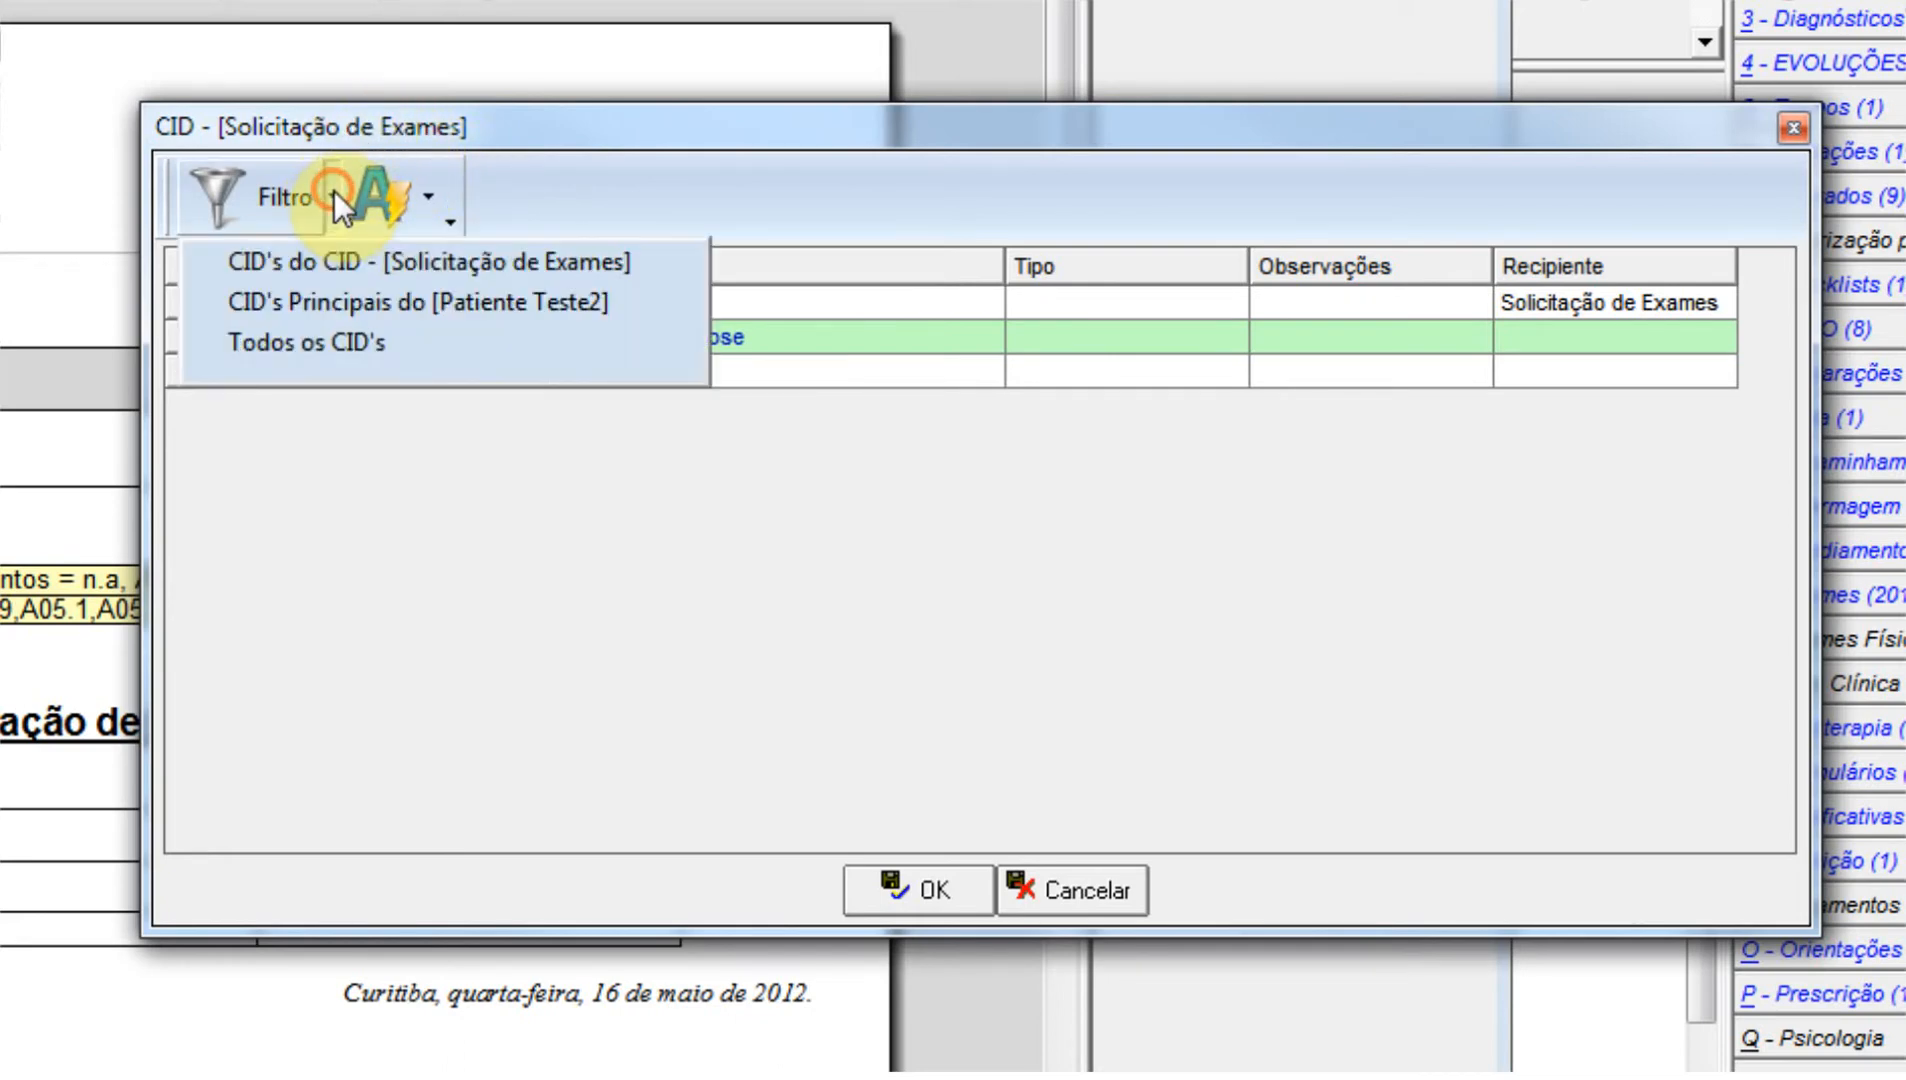
pyautogui.click(337, 342)
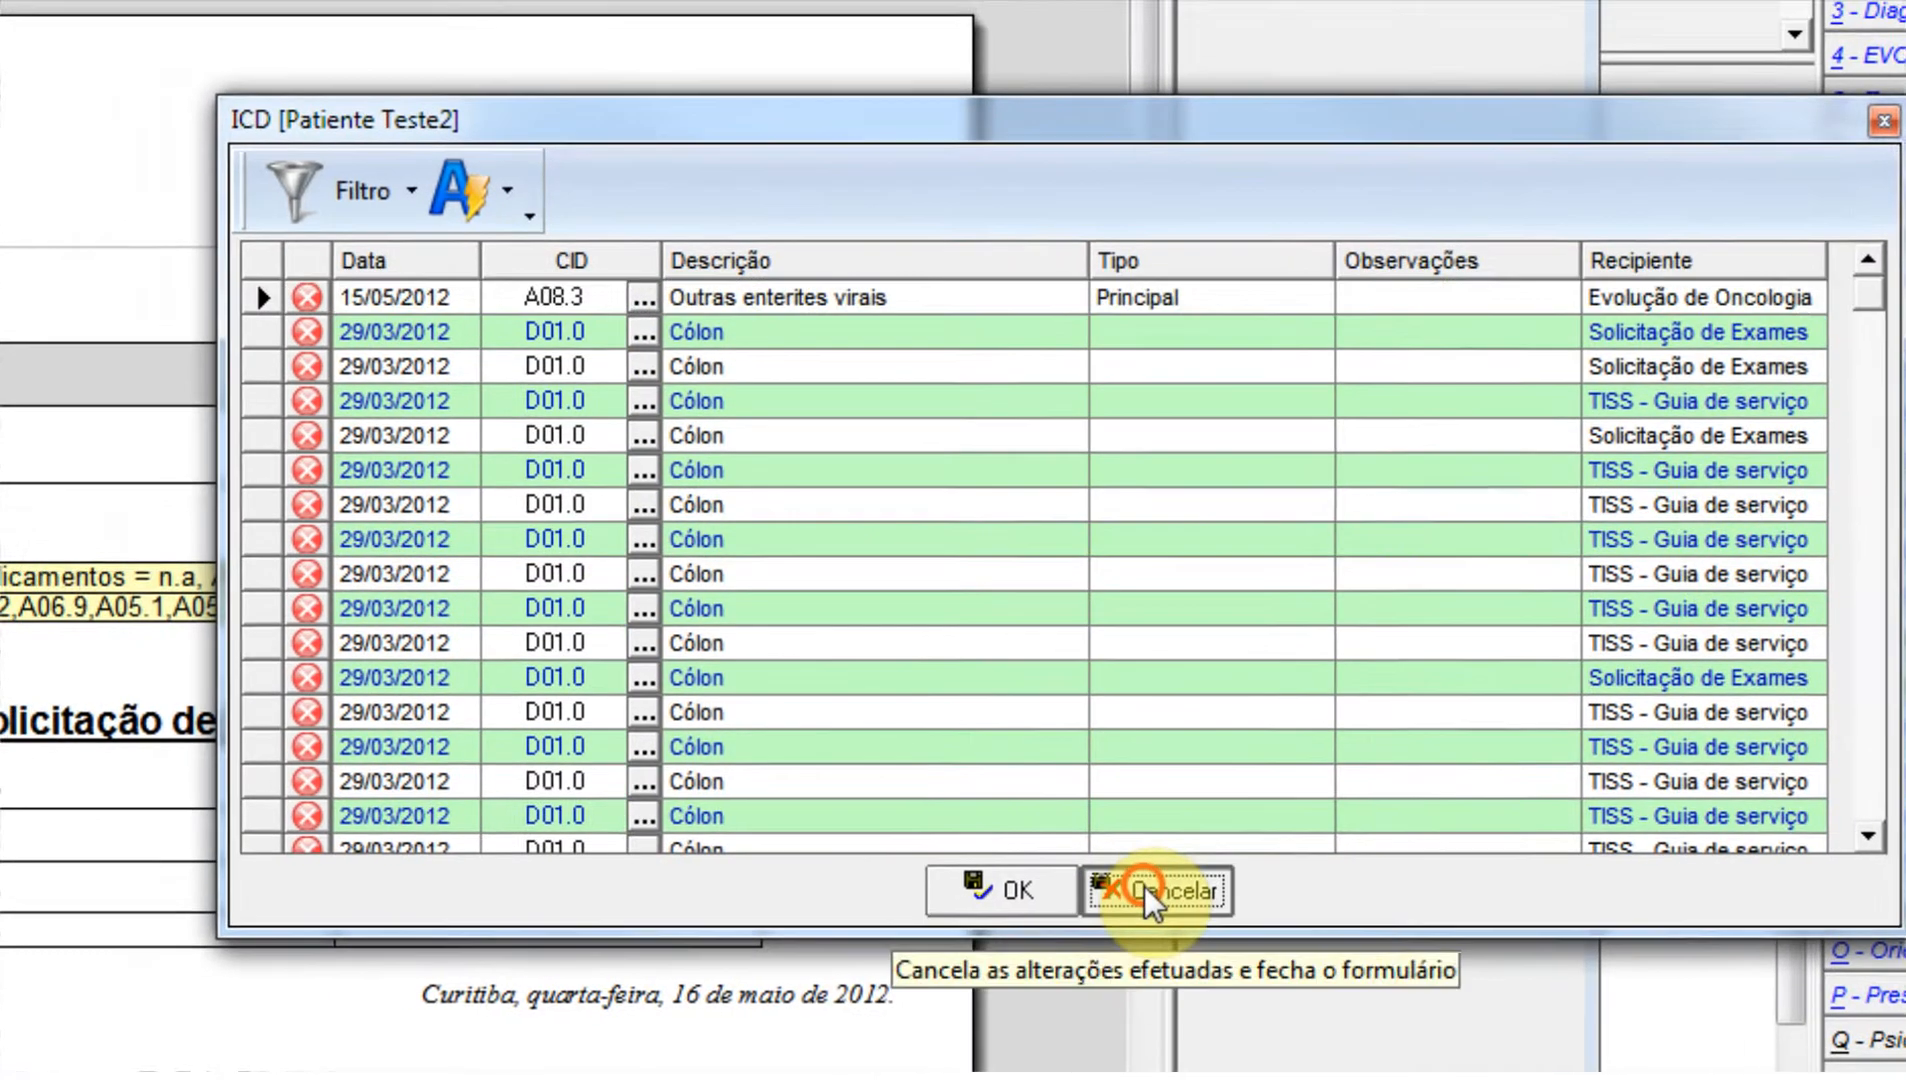
pyautogui.click(1146, 888)
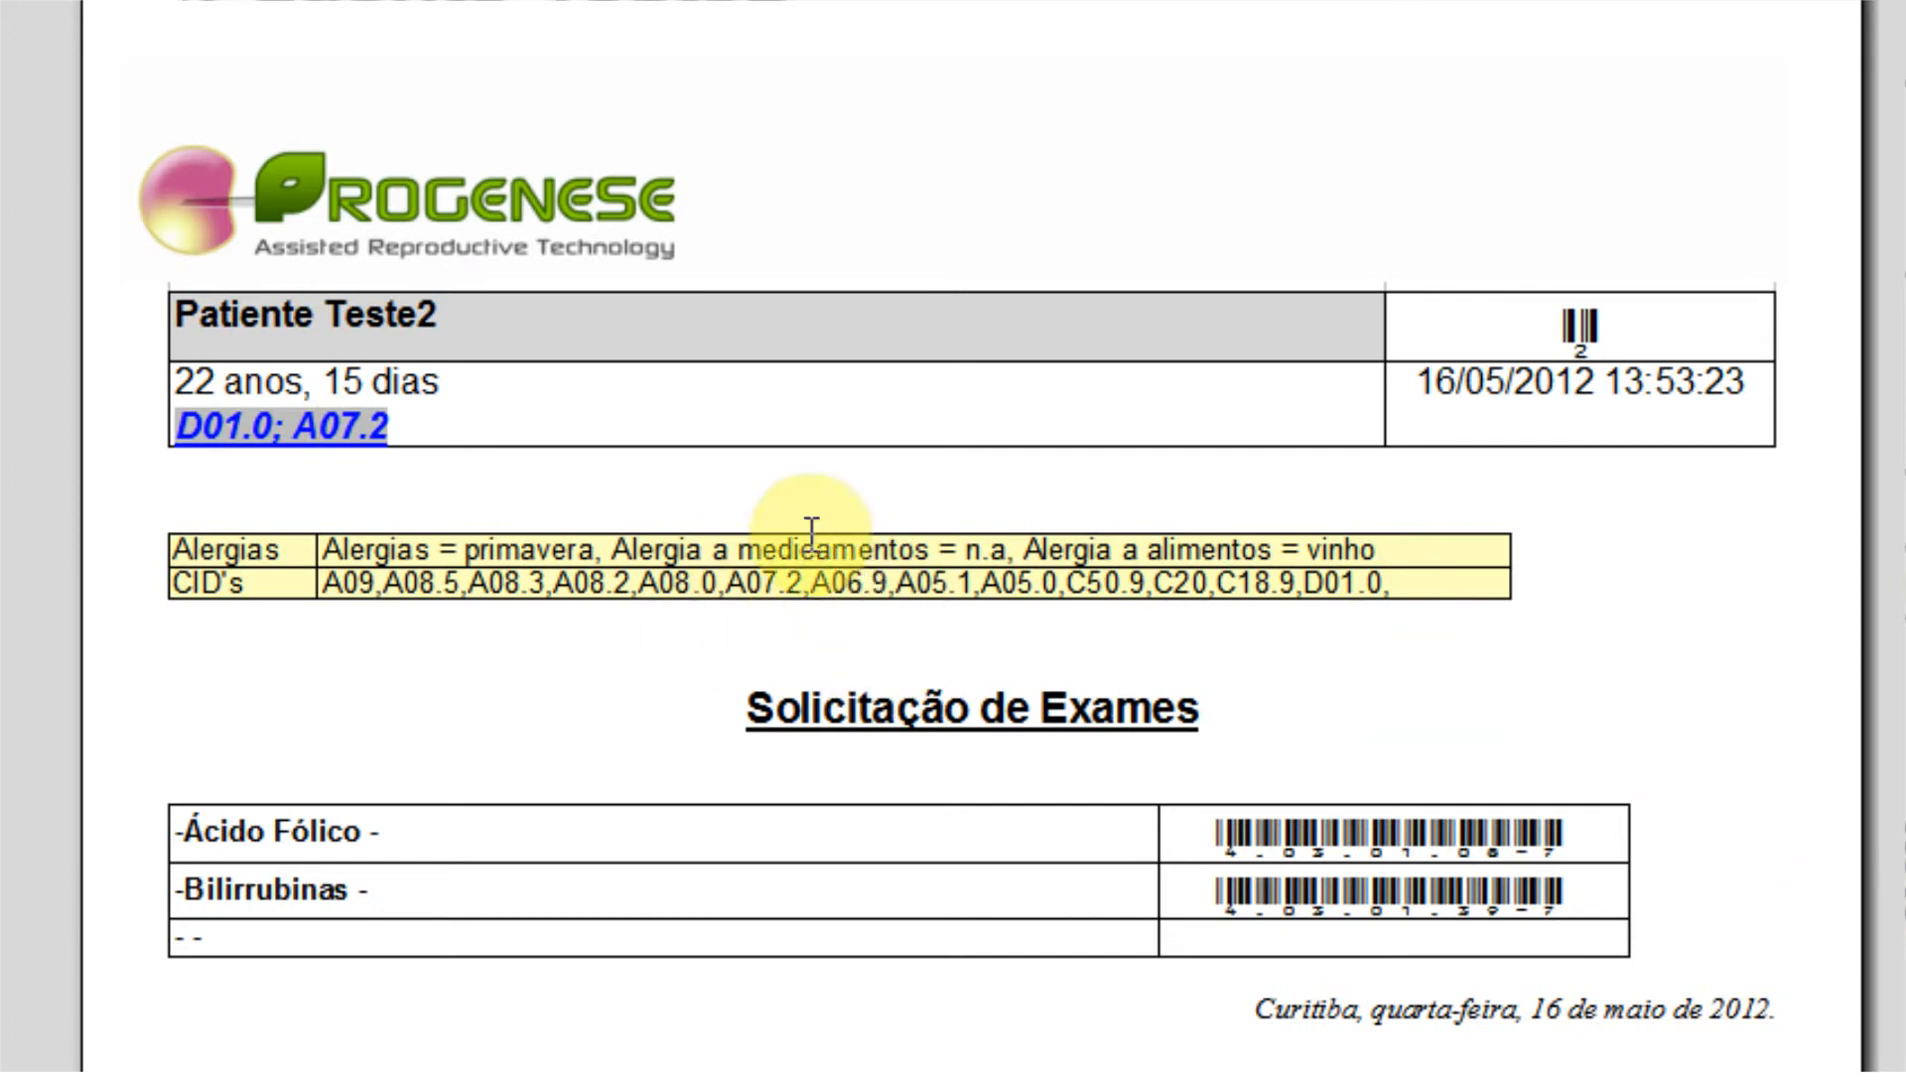
pyautogui.click(304, 430)
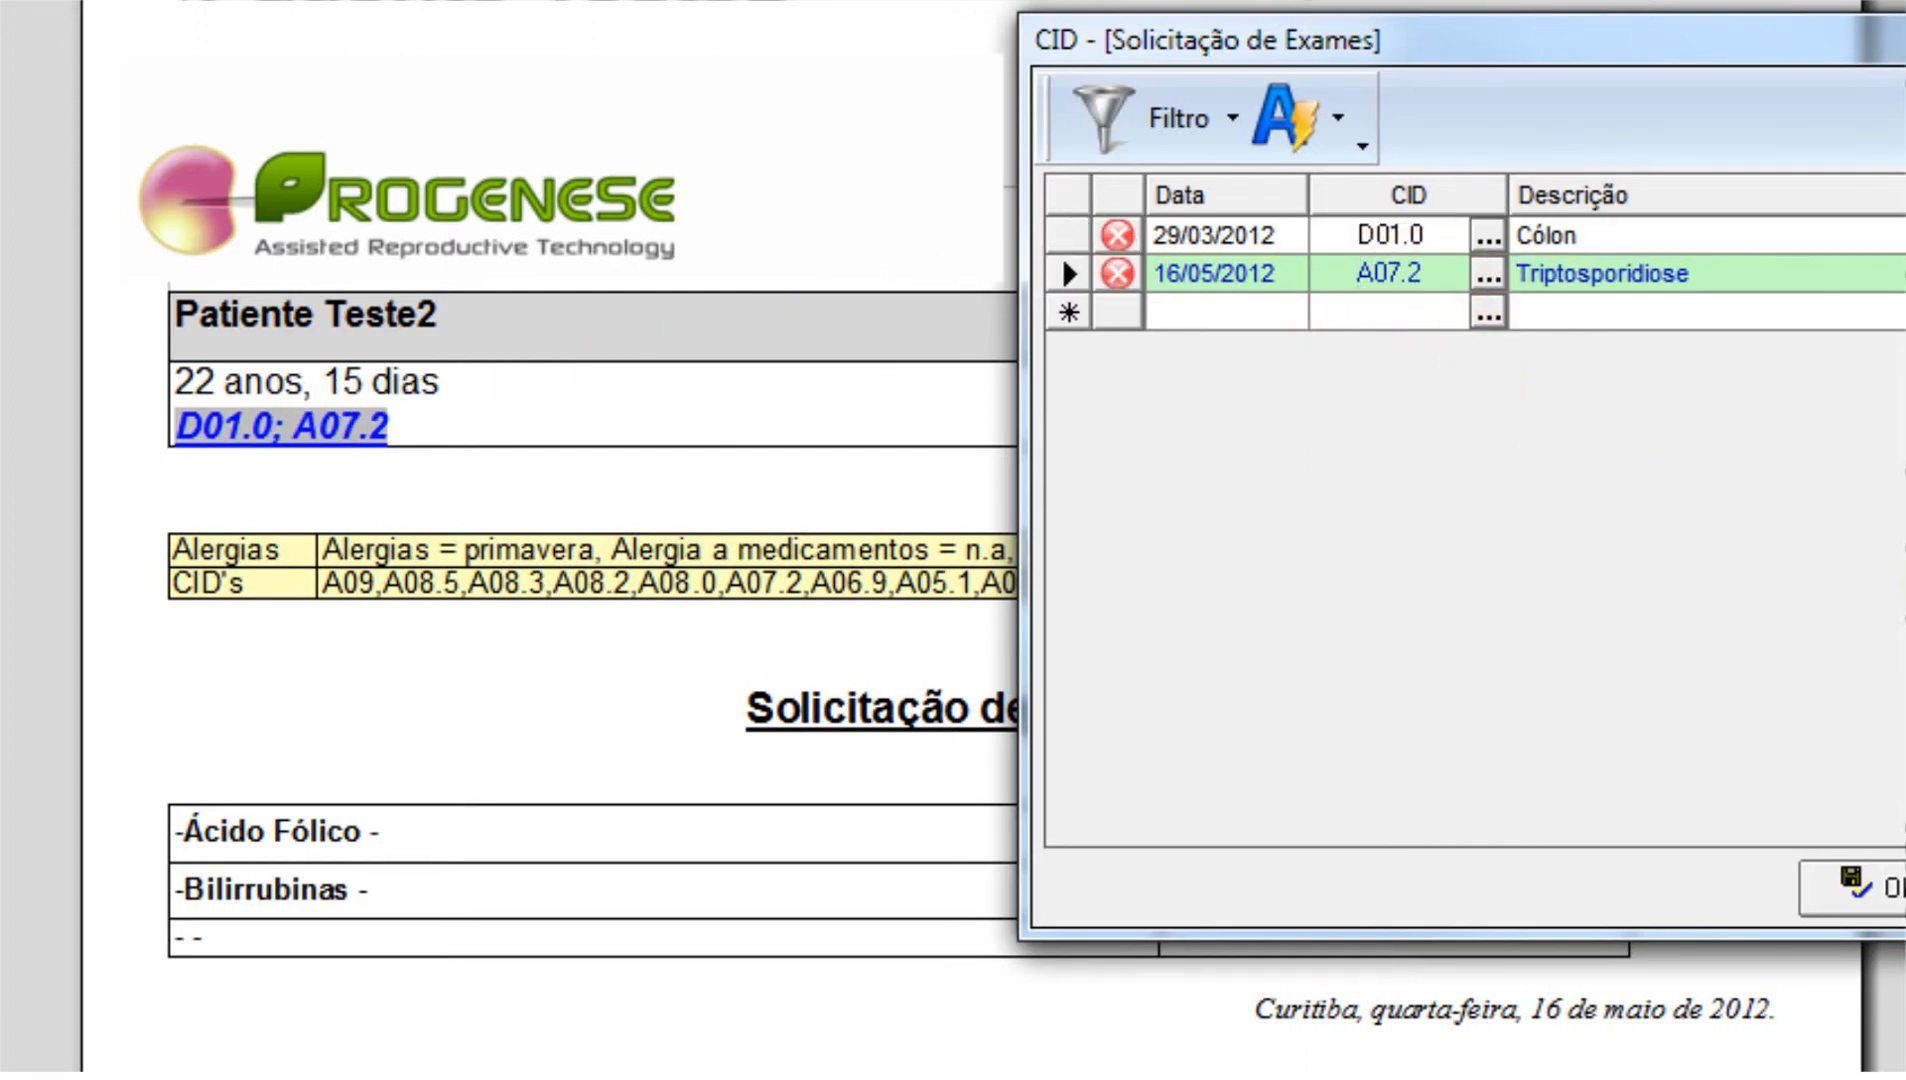
pyautogui.click(1904, 888)
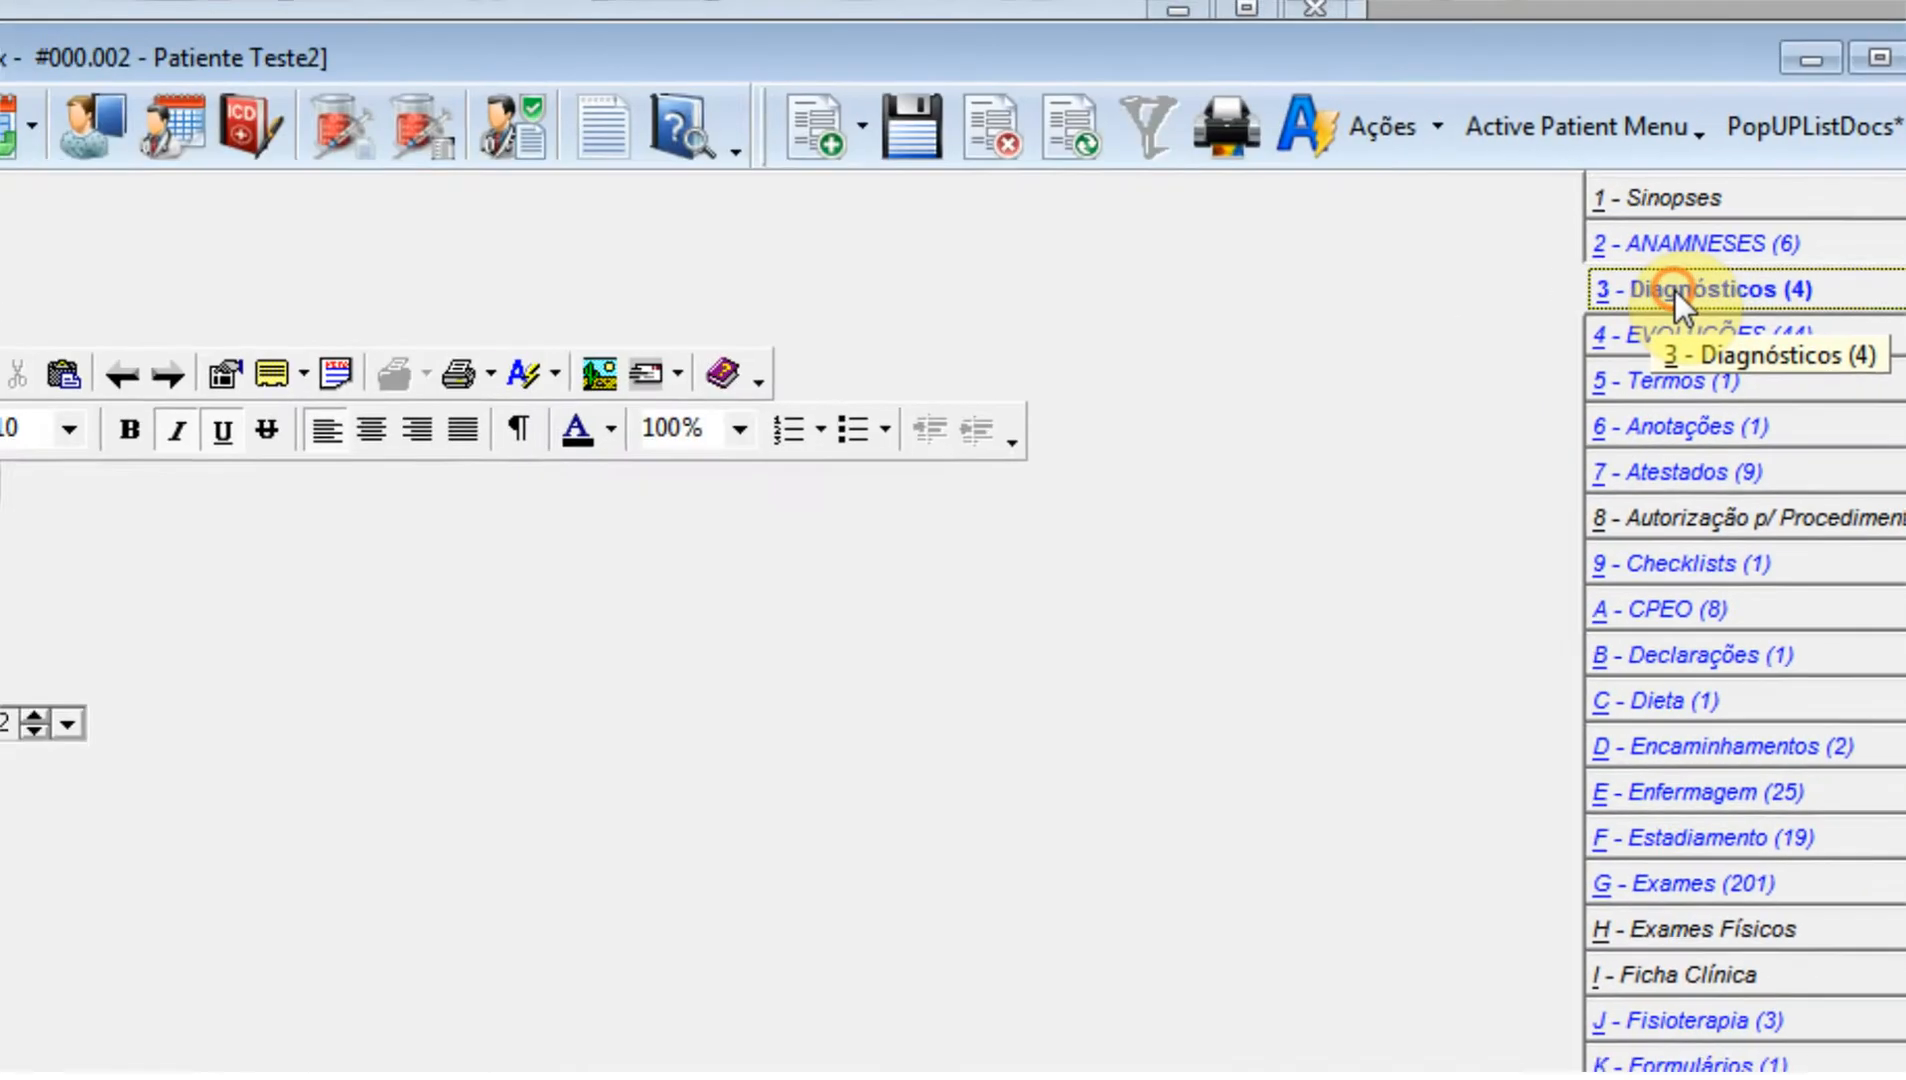
# View the patient's Diagnósticos documents in the patient console and return to the exam request document.
pyautogui.click(1455, 297)
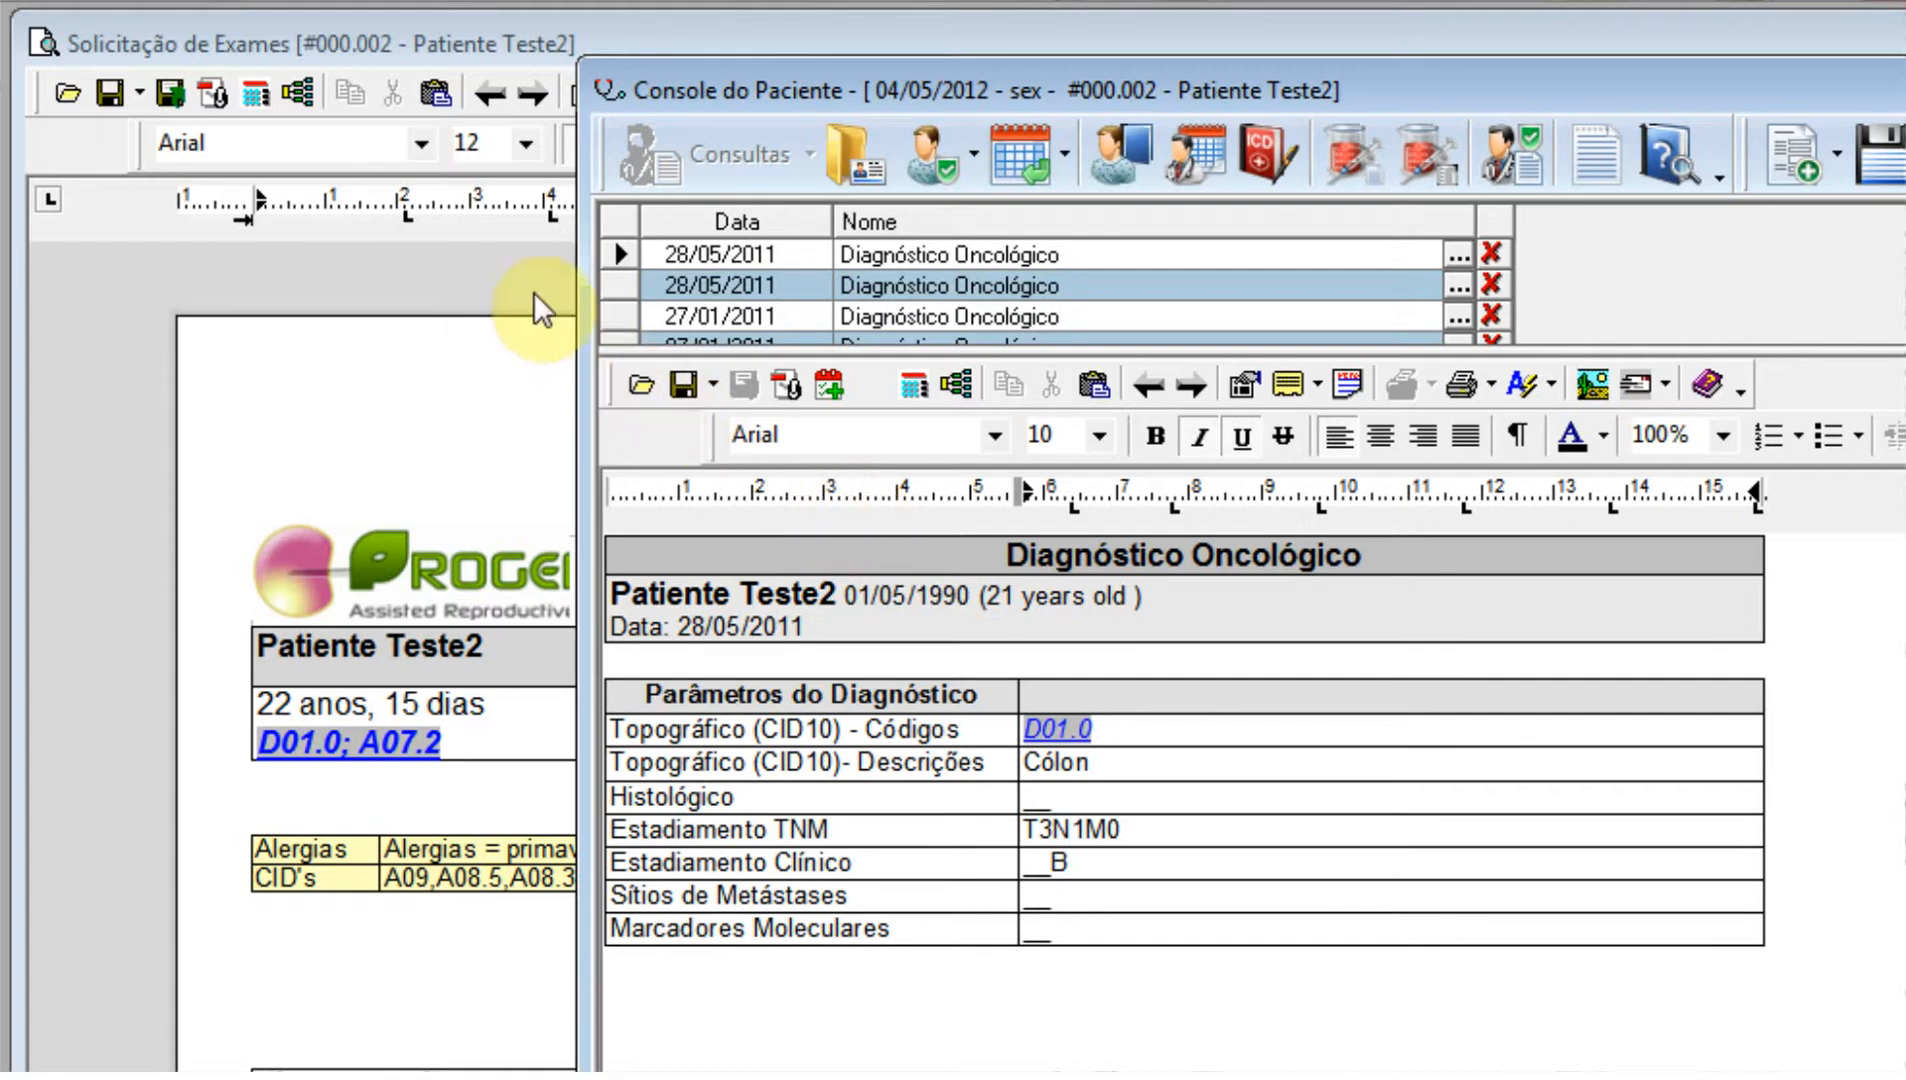
pyautogui.click(453, 50)
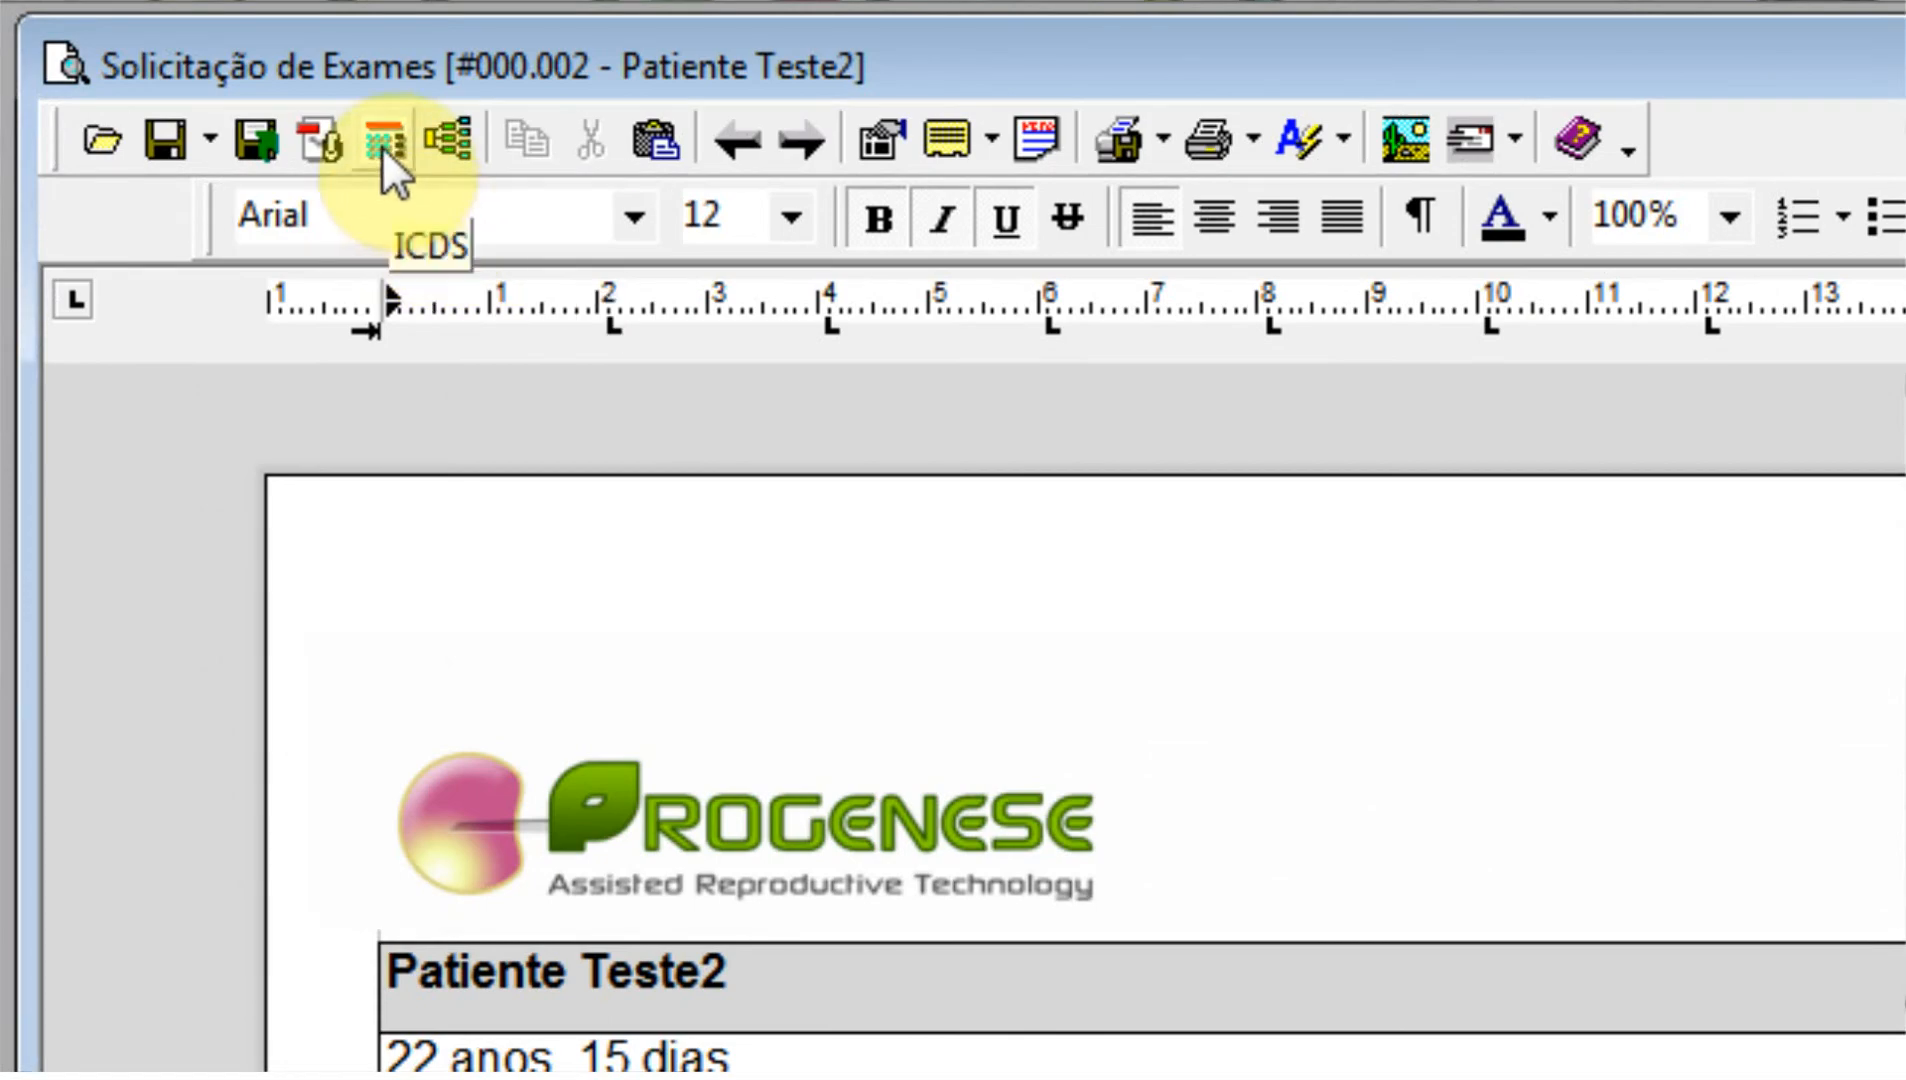
# Set the Tipo of CID D01.0 Cólon to Principal in the exam request's CID list, and save the exam request.
pyautogui.click(383, 146)
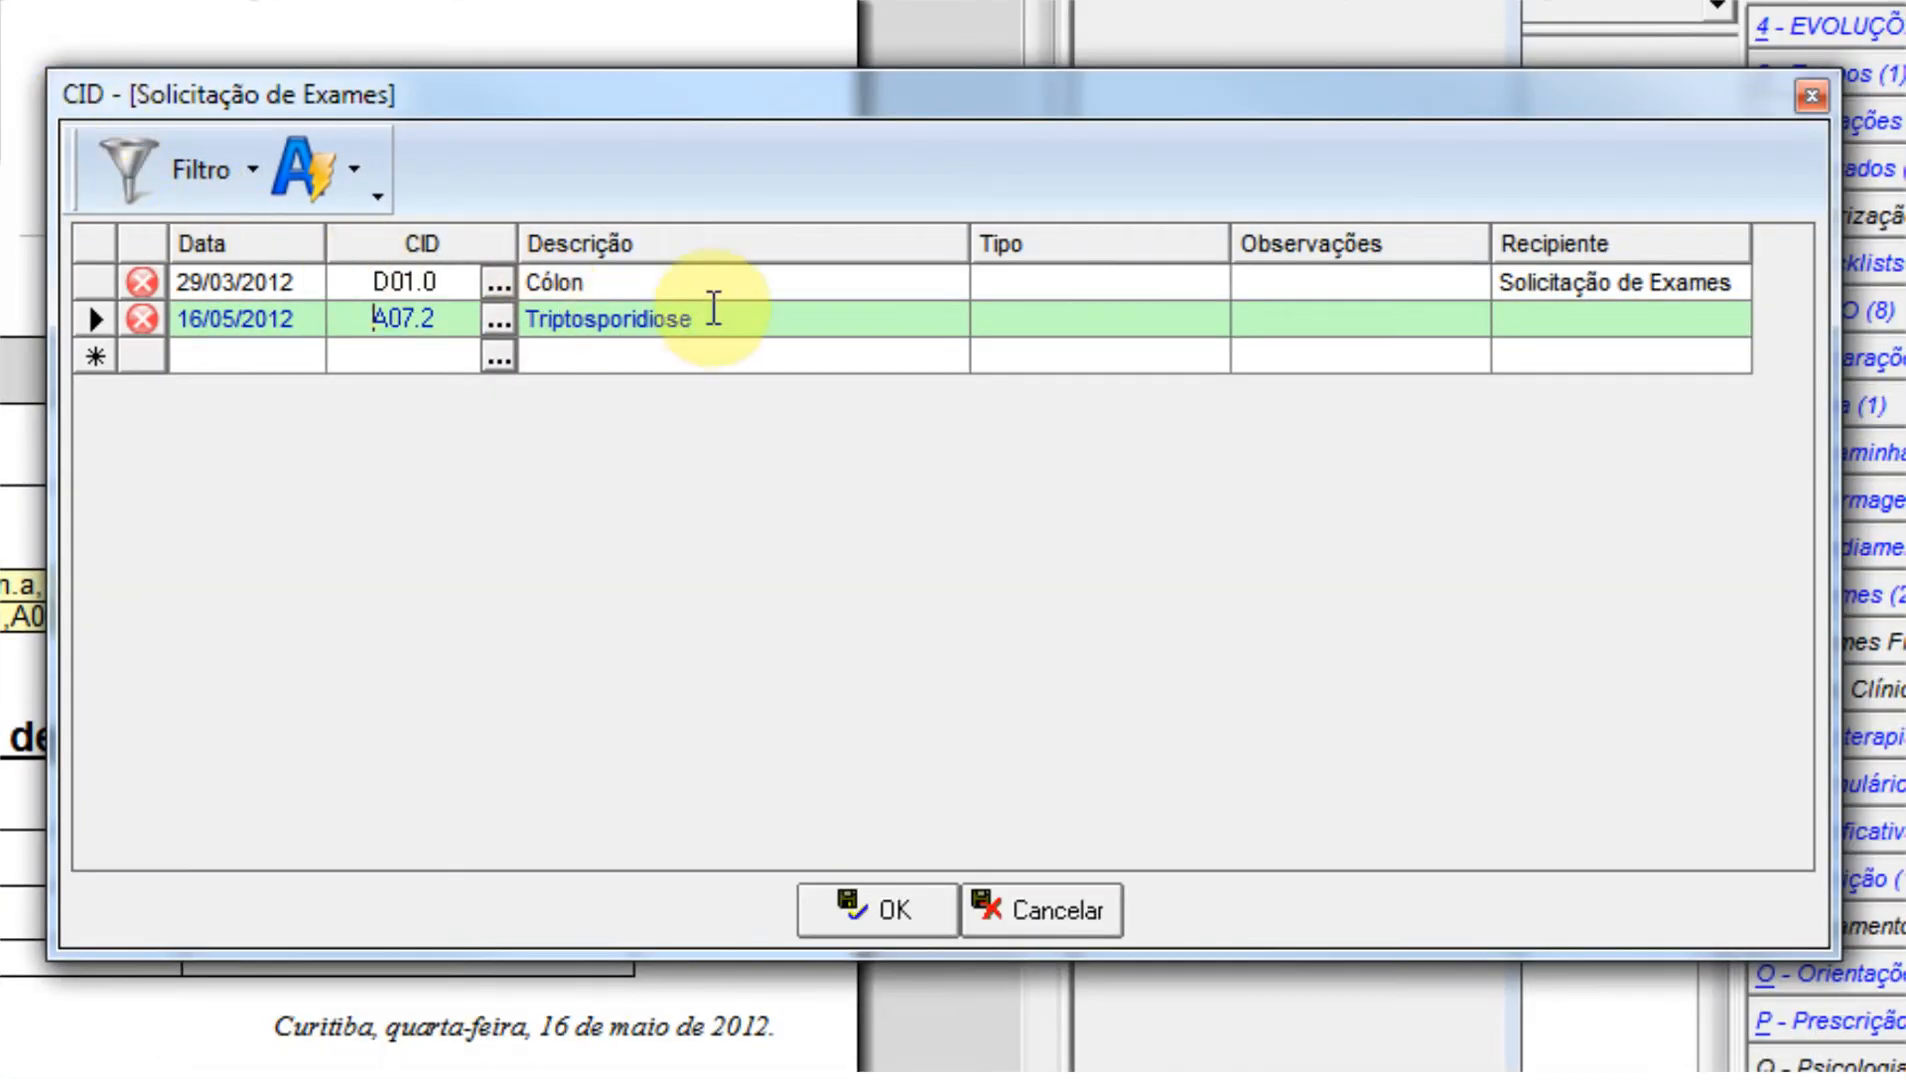
pyautogui.click(1083, 283)
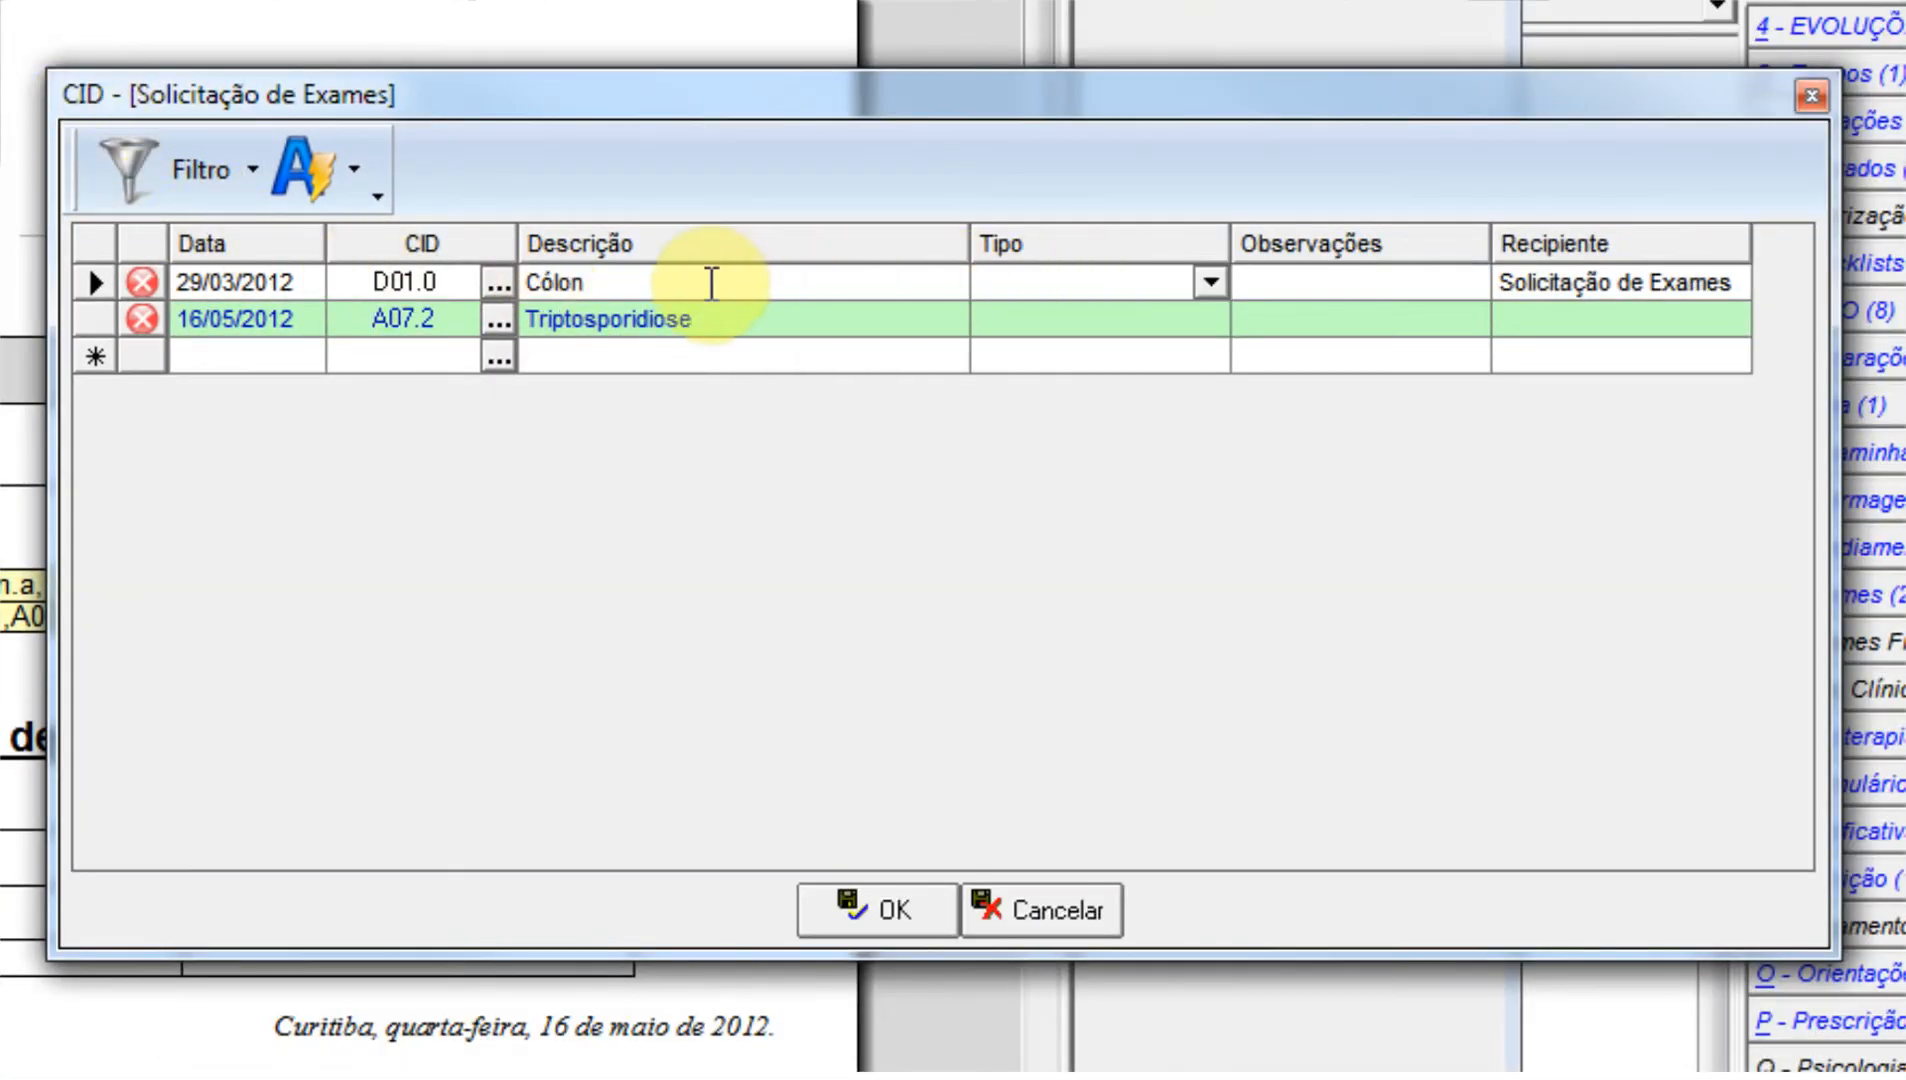
pyautogui.click(1210, 282)
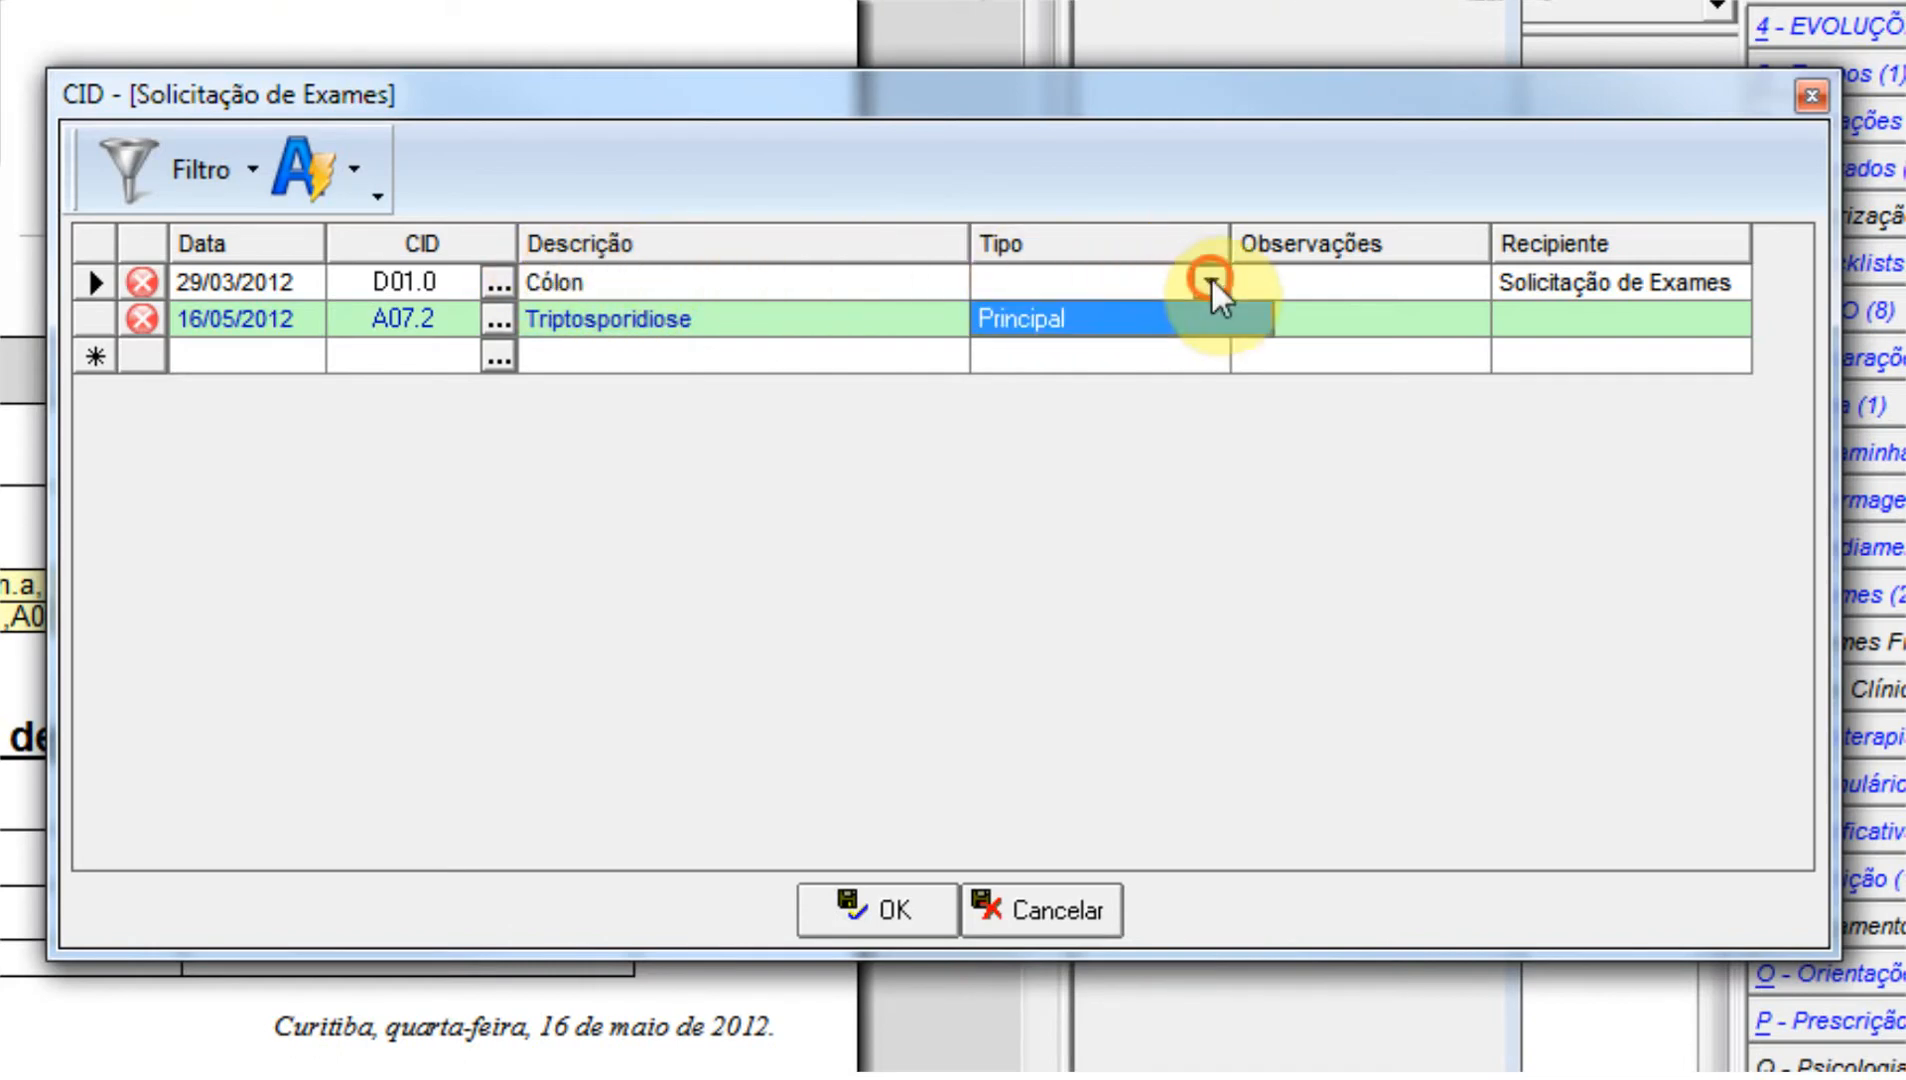
pyautogui.click(1143, 317)
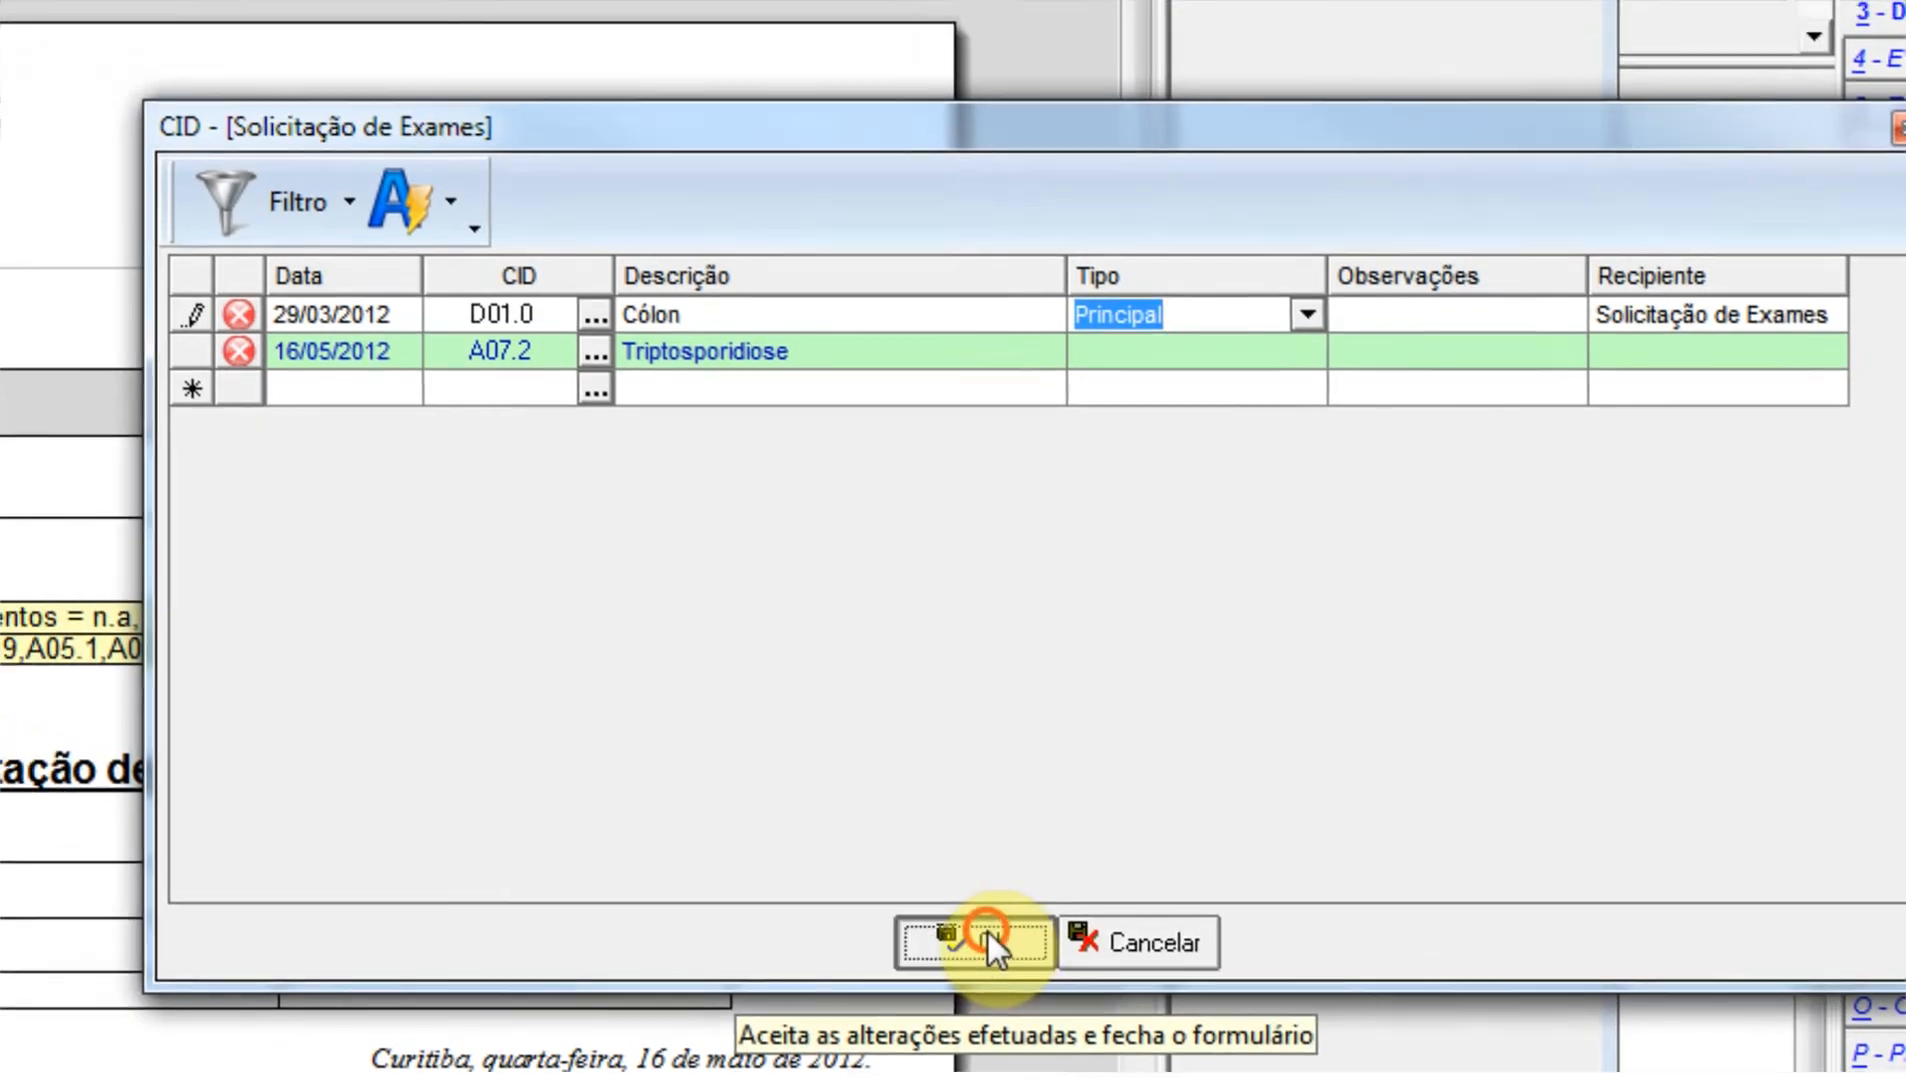
pyautogui.click(890, 902)
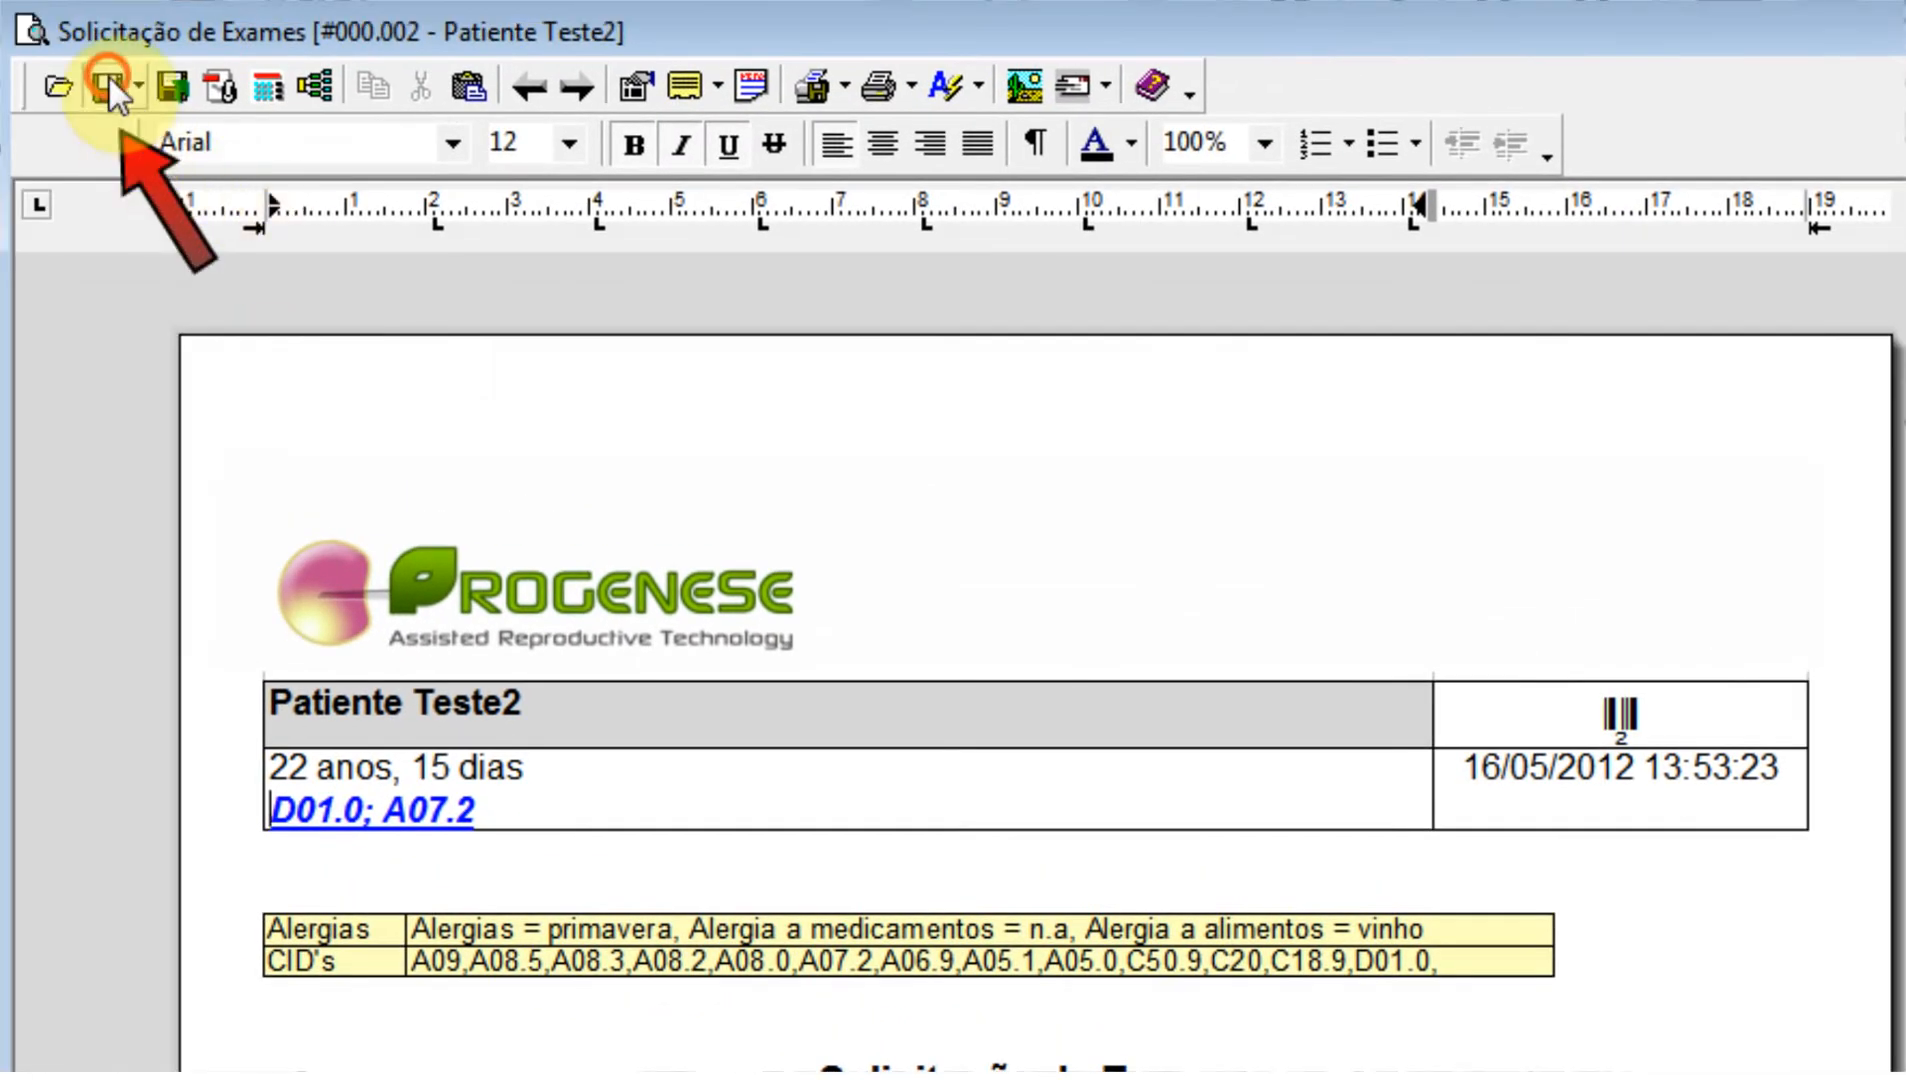
pyautogui.click(109, 77)
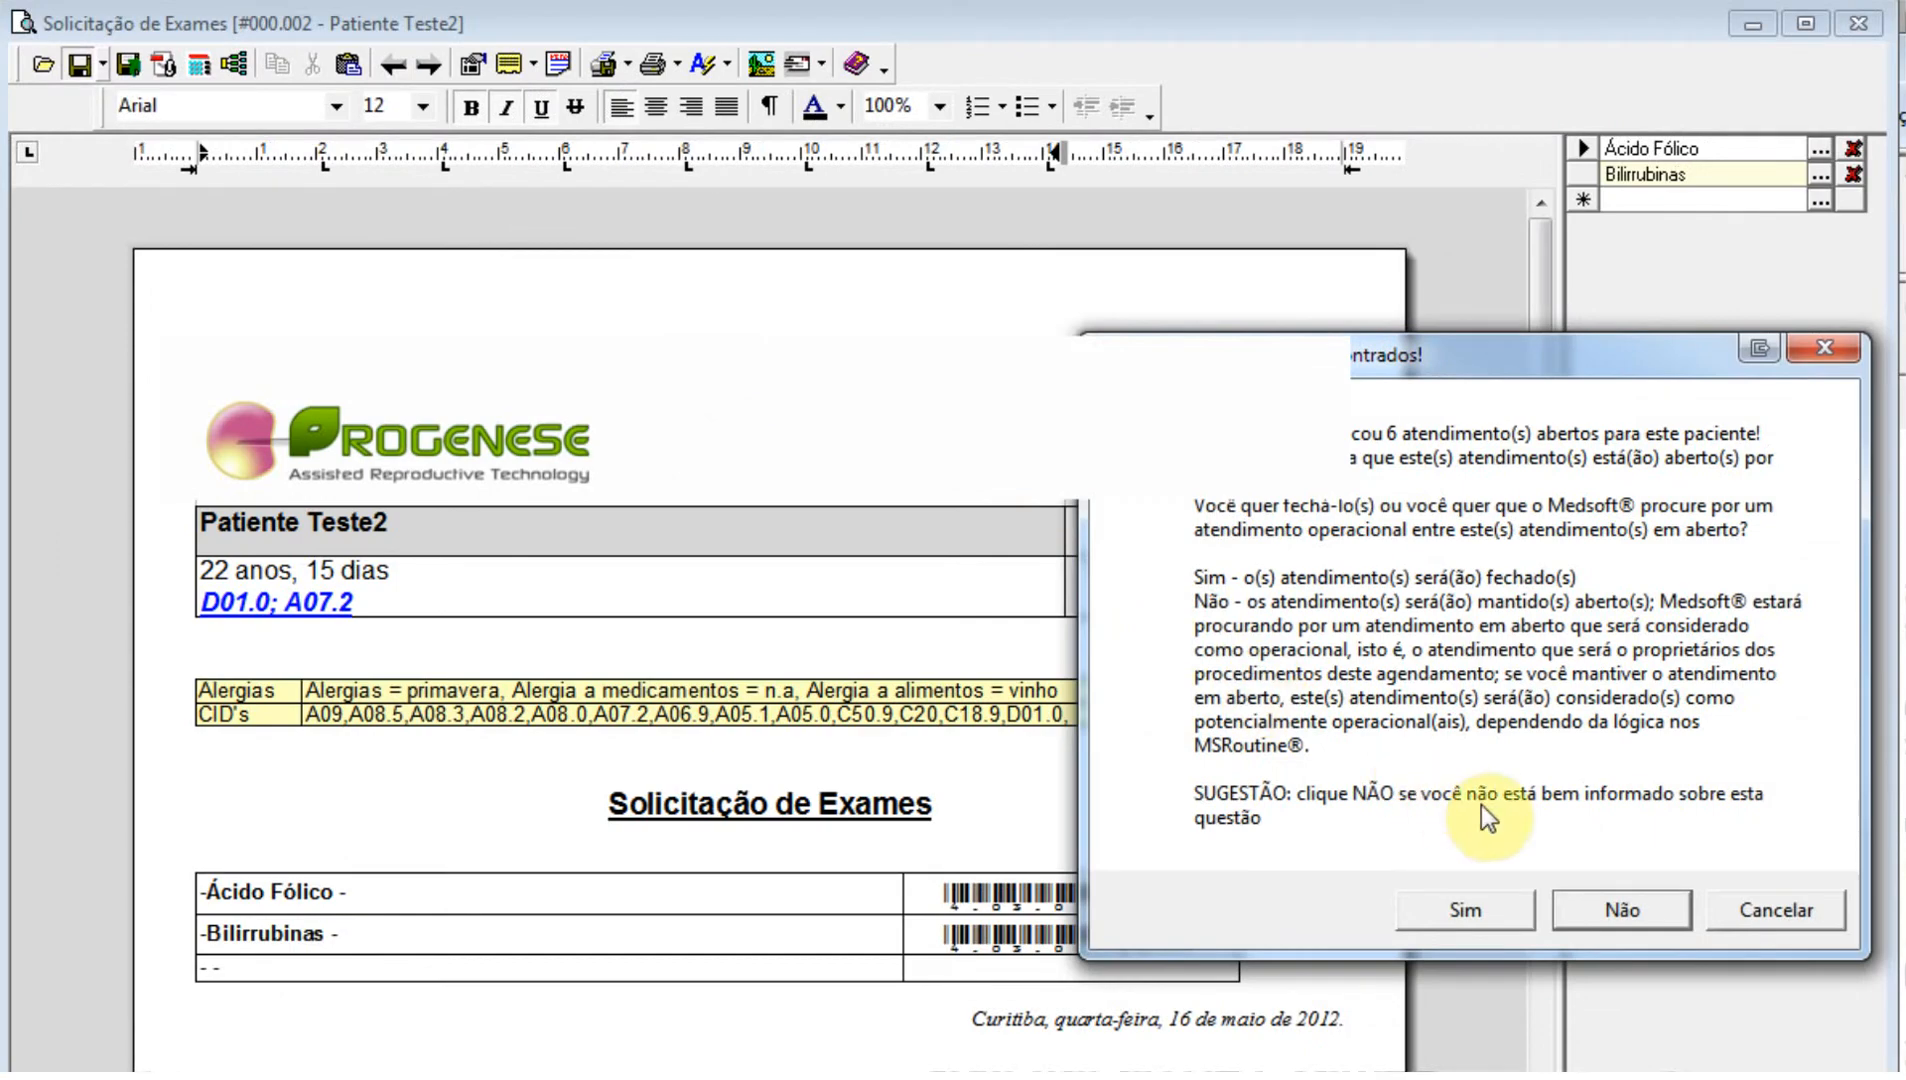
# Review the patient's main CIDs from the Diagnóstico Oncológico document using the CID's Principais filter, and close the list without changes.
pyautogui.click(1625, 915)
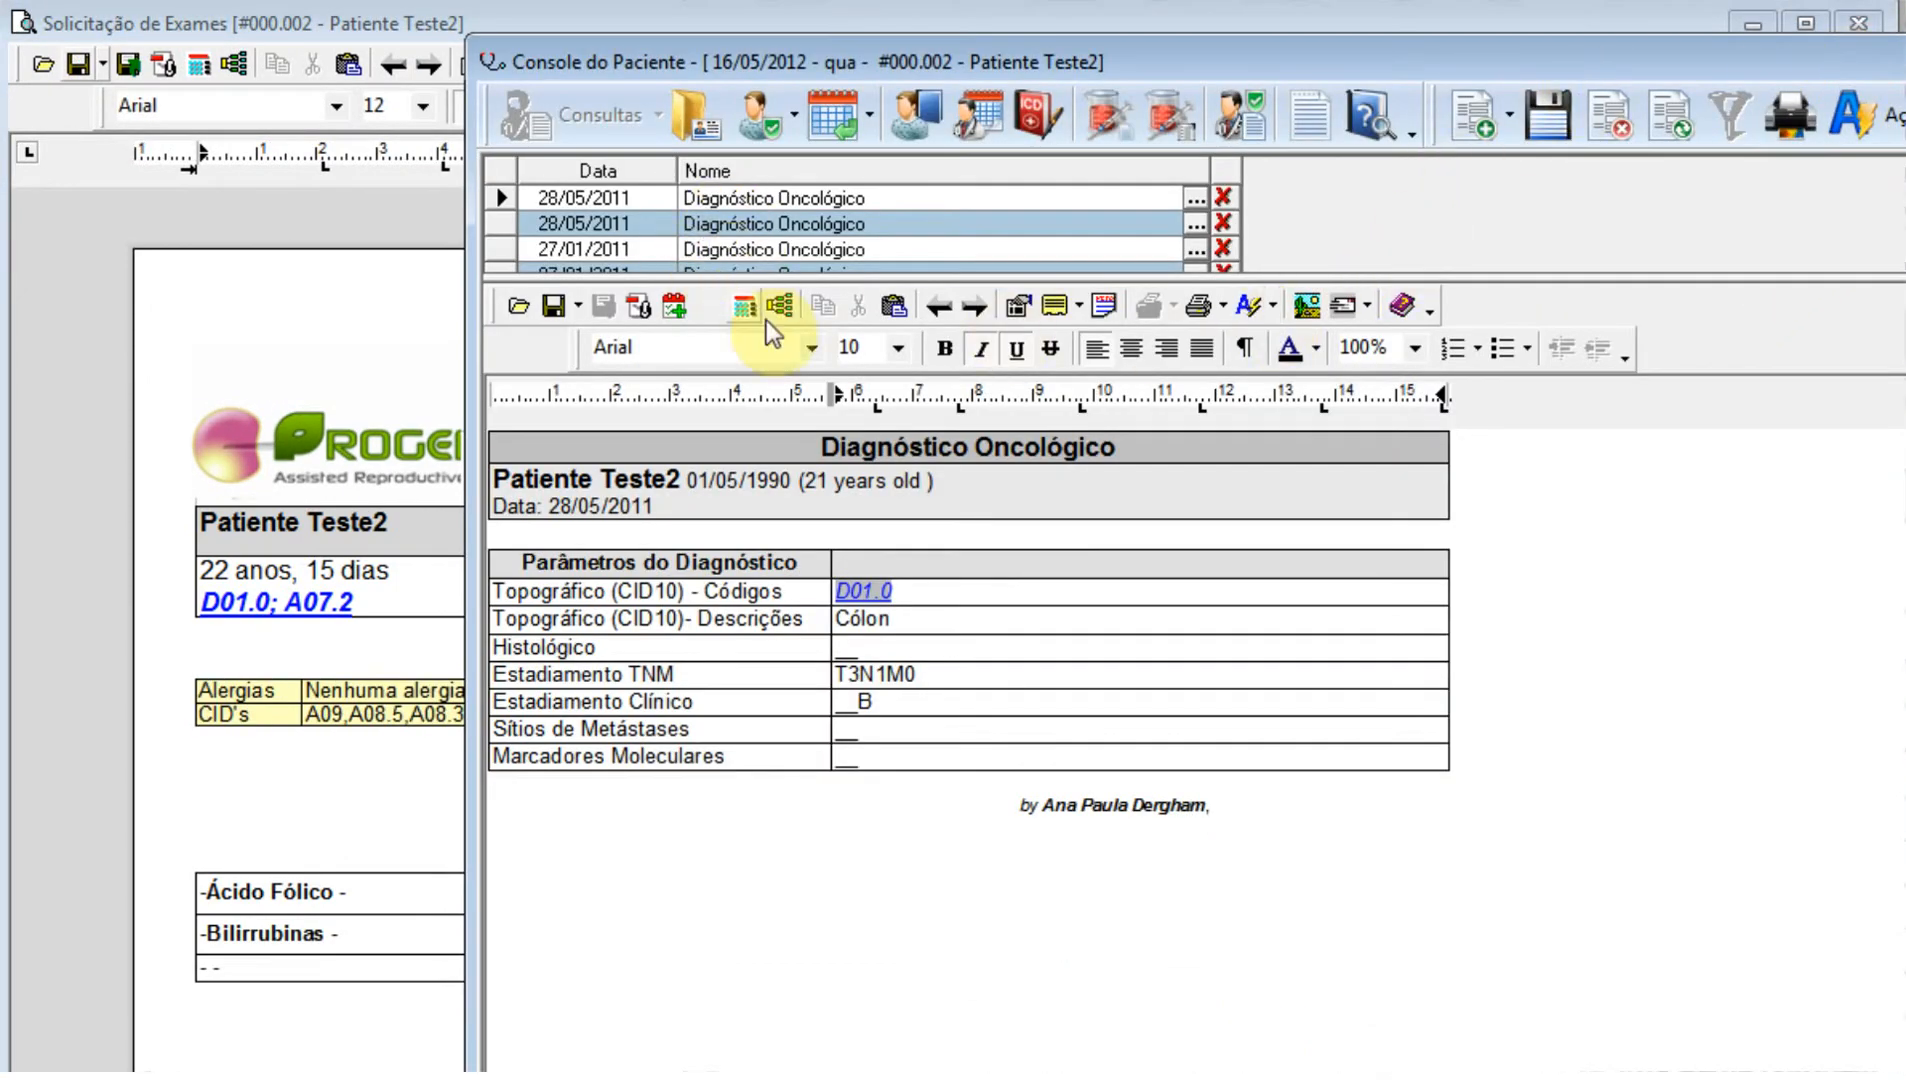
pyautogui.click(744, 305)
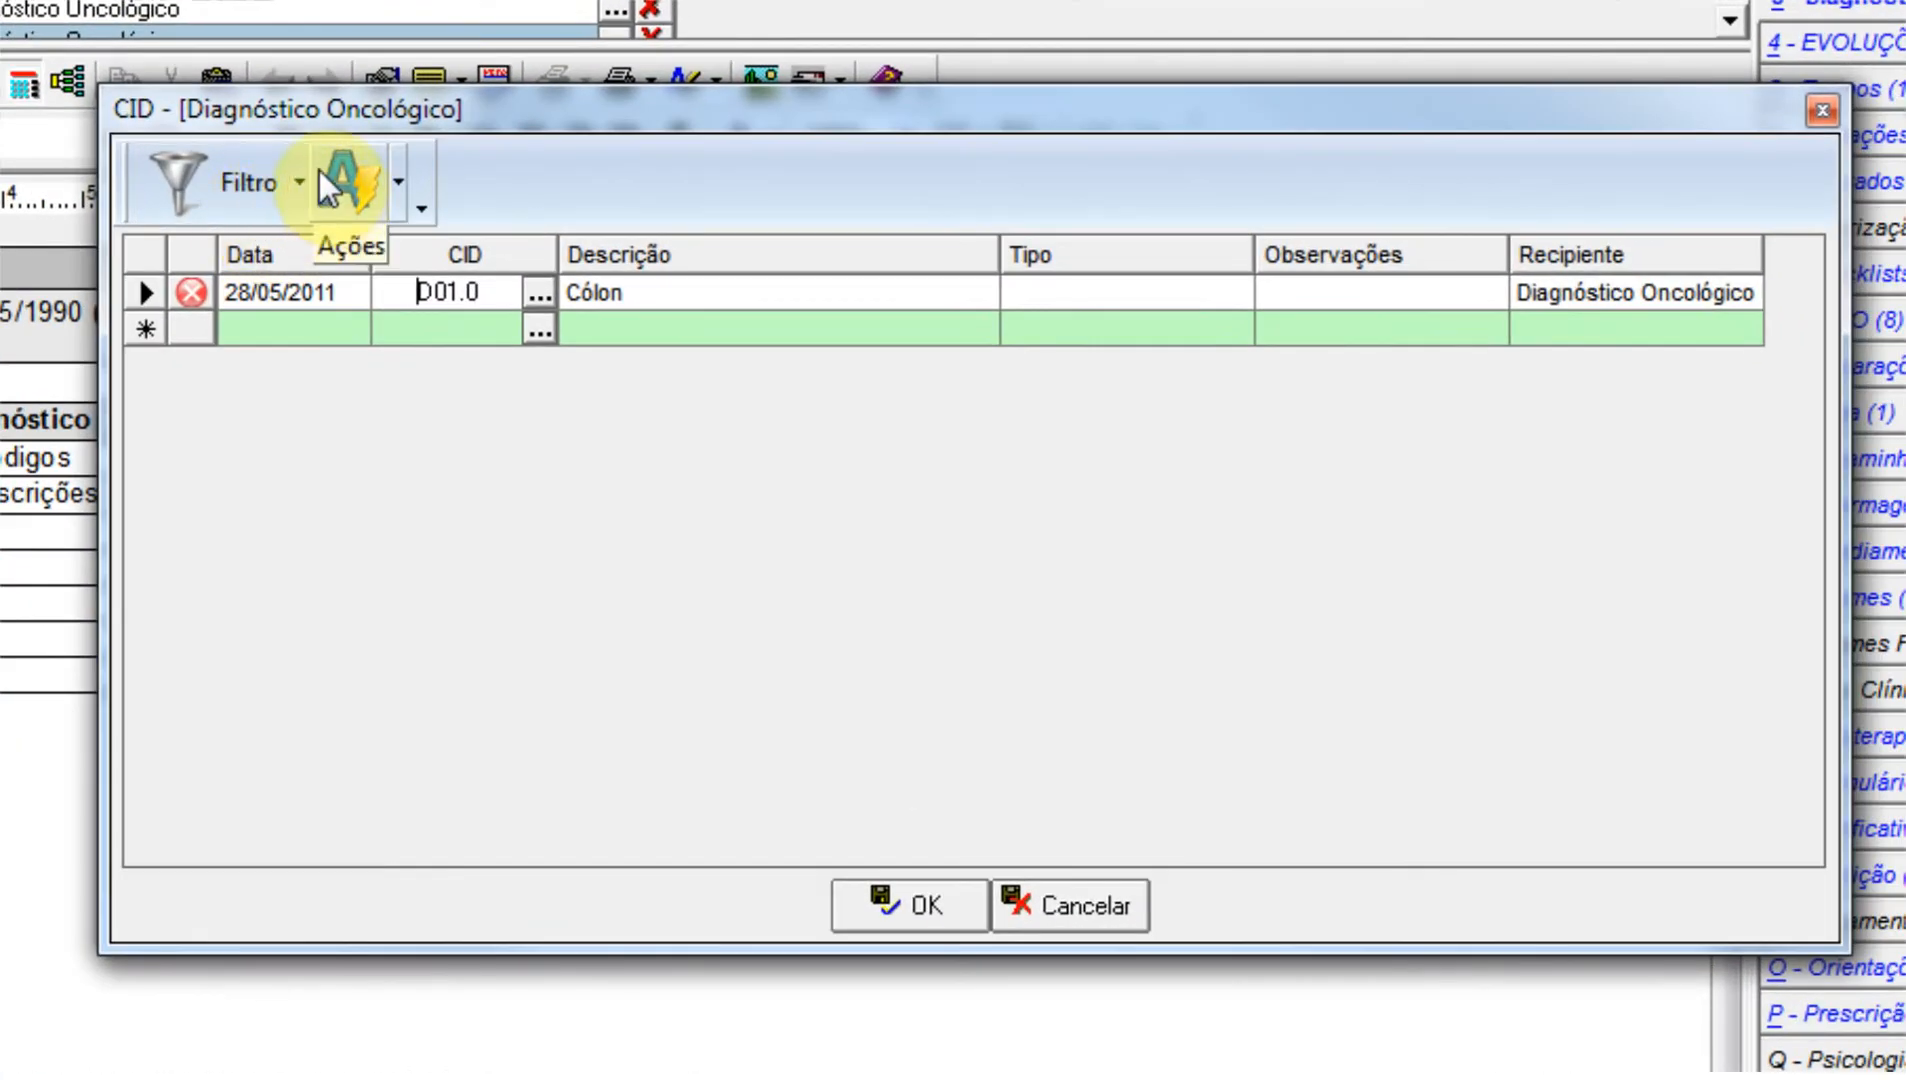
pyautogui.click(293, 170)
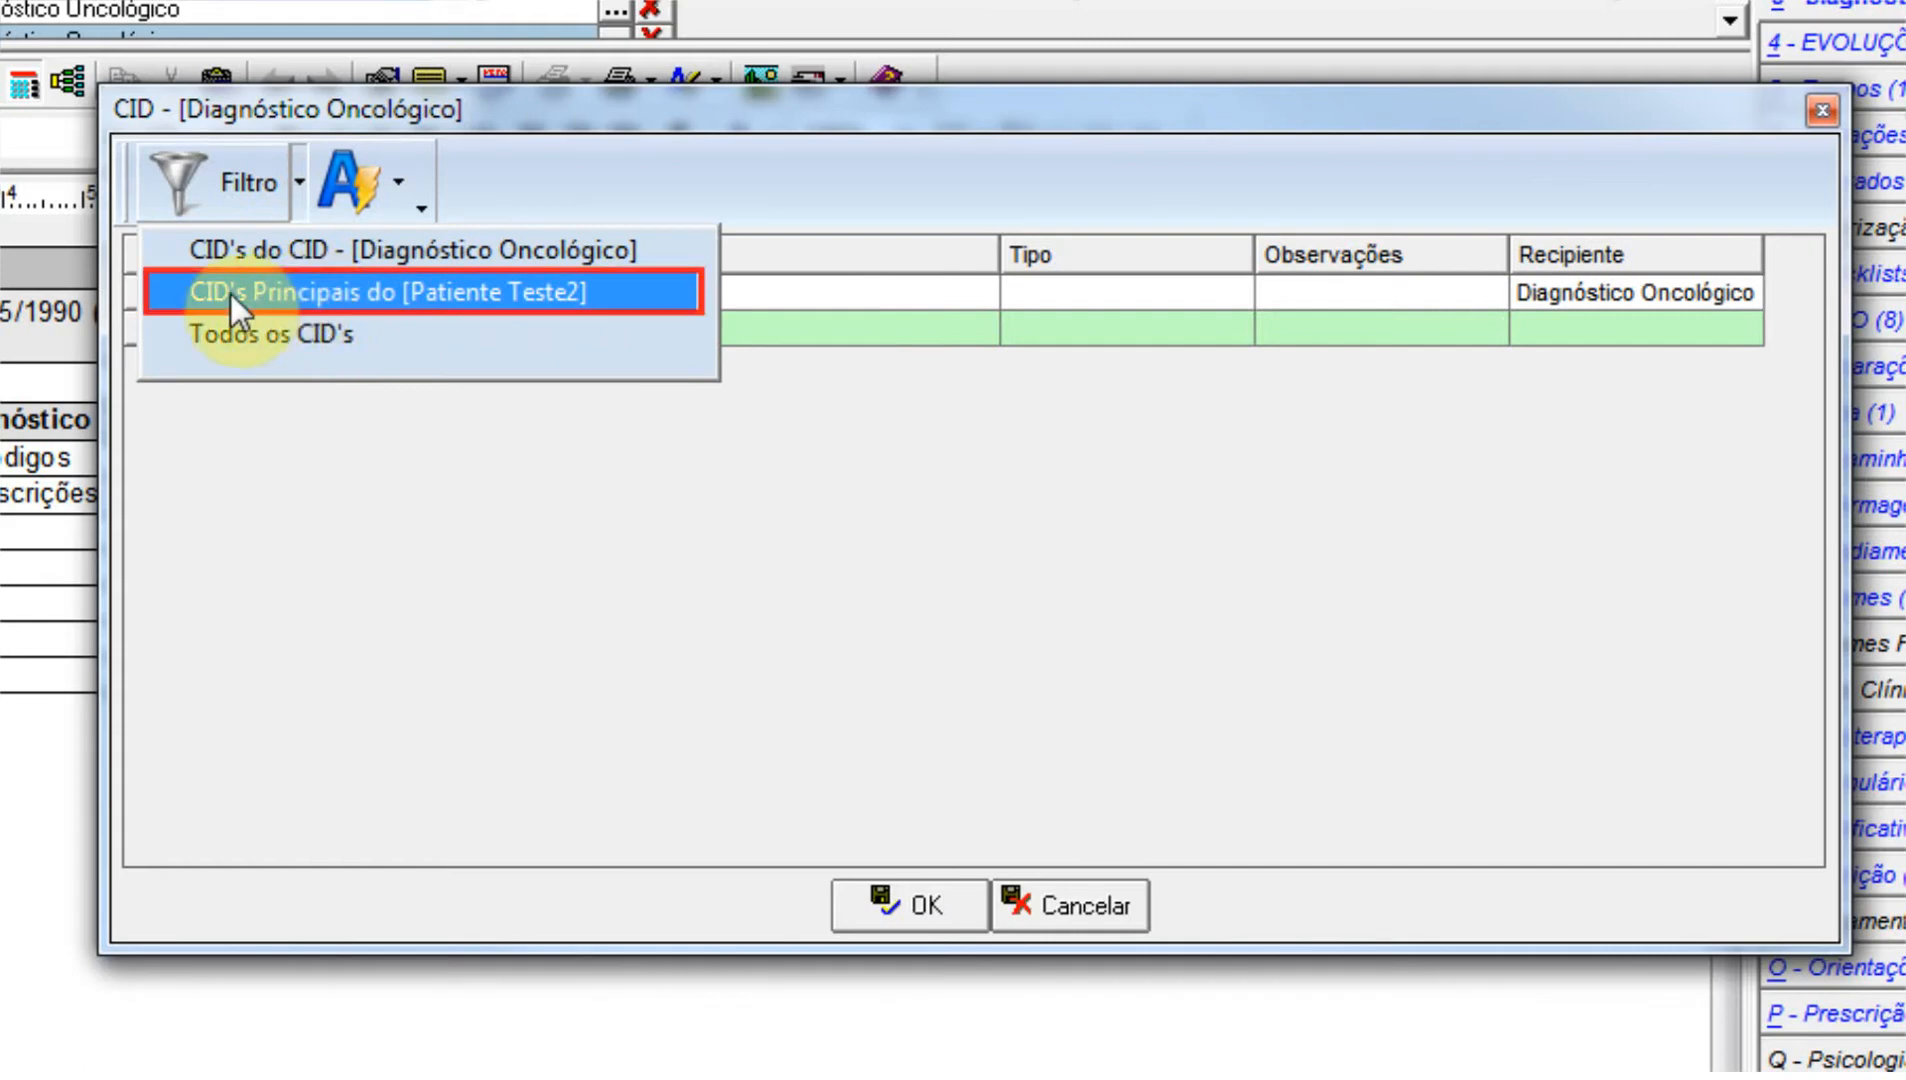
pyautogui.click(401, 296)
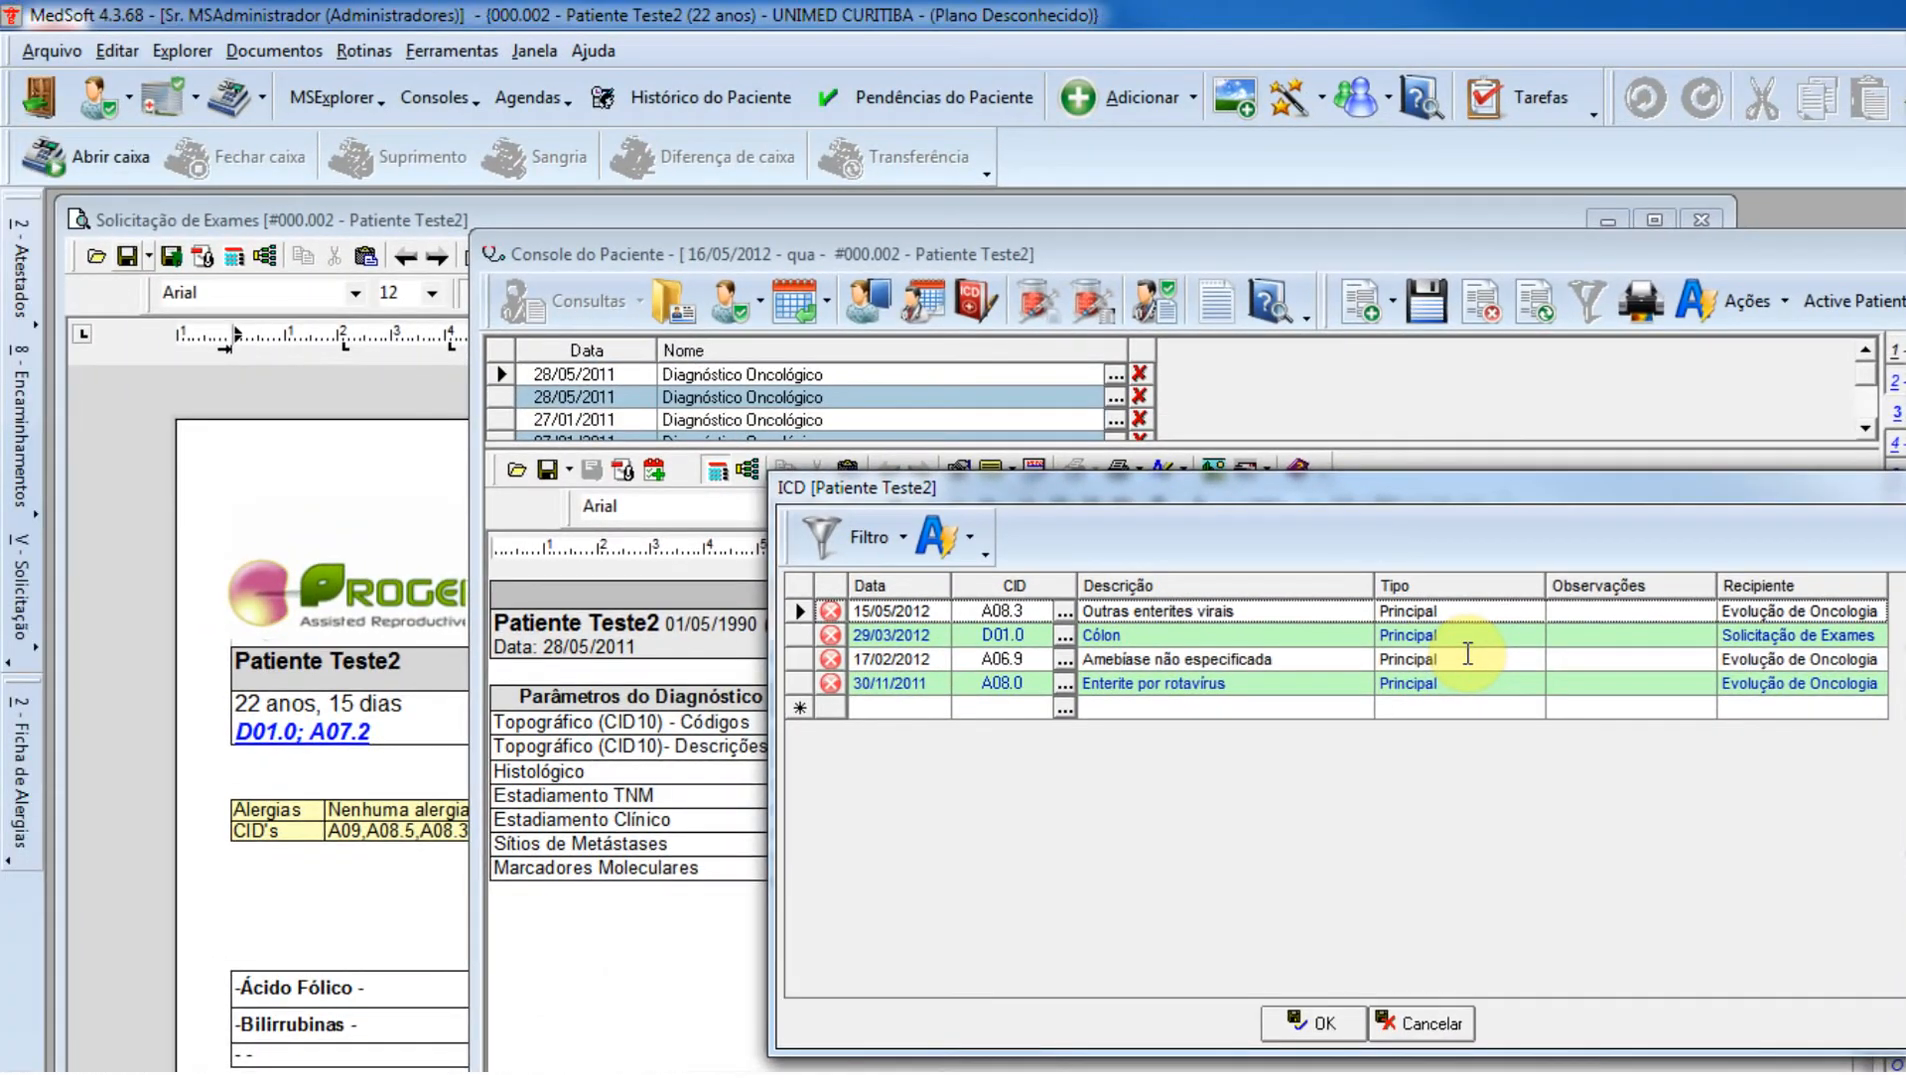
pyautogui.click(1391, 635)
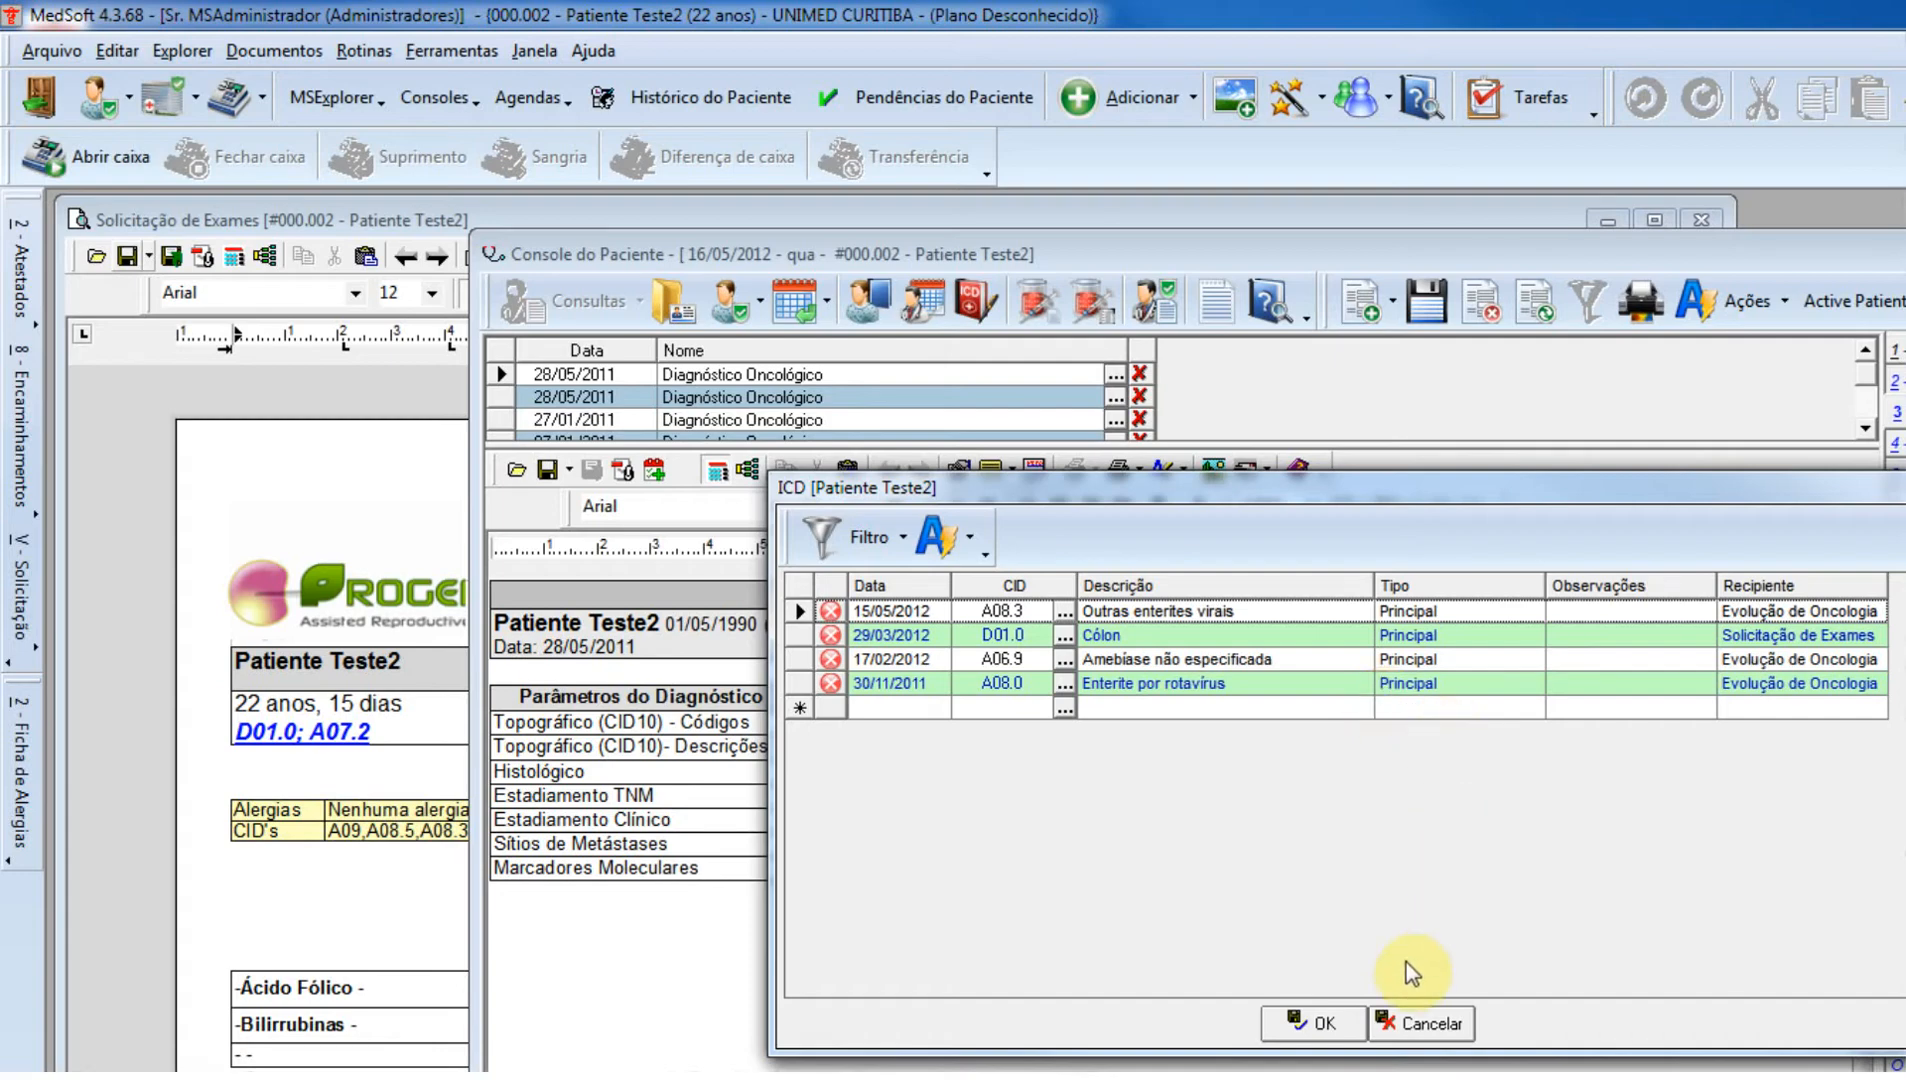
pyautogui.click(1420, 1030)
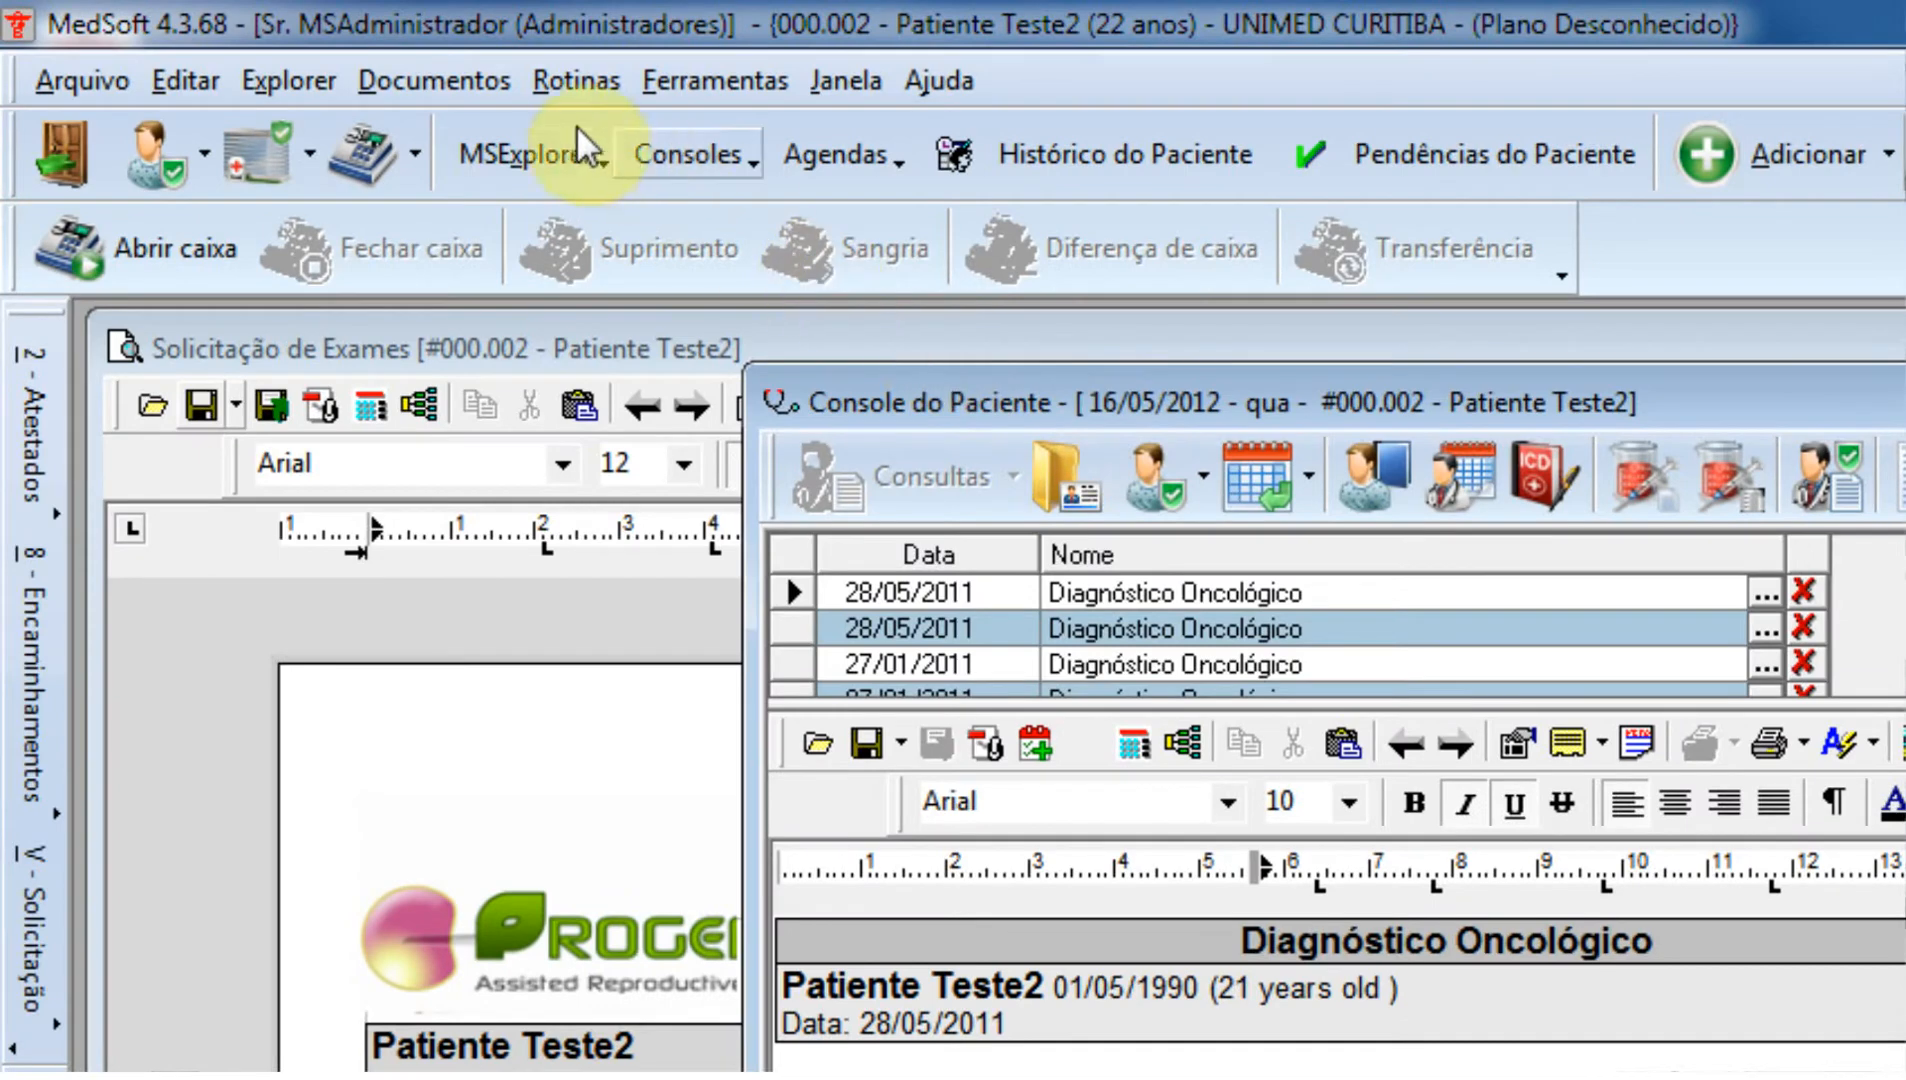
# Find the classes containing "cid" in the Nome column of the Classes table, and widen that column.
pyautogui.click(348, 98)
pyautogui.click(590, 228)
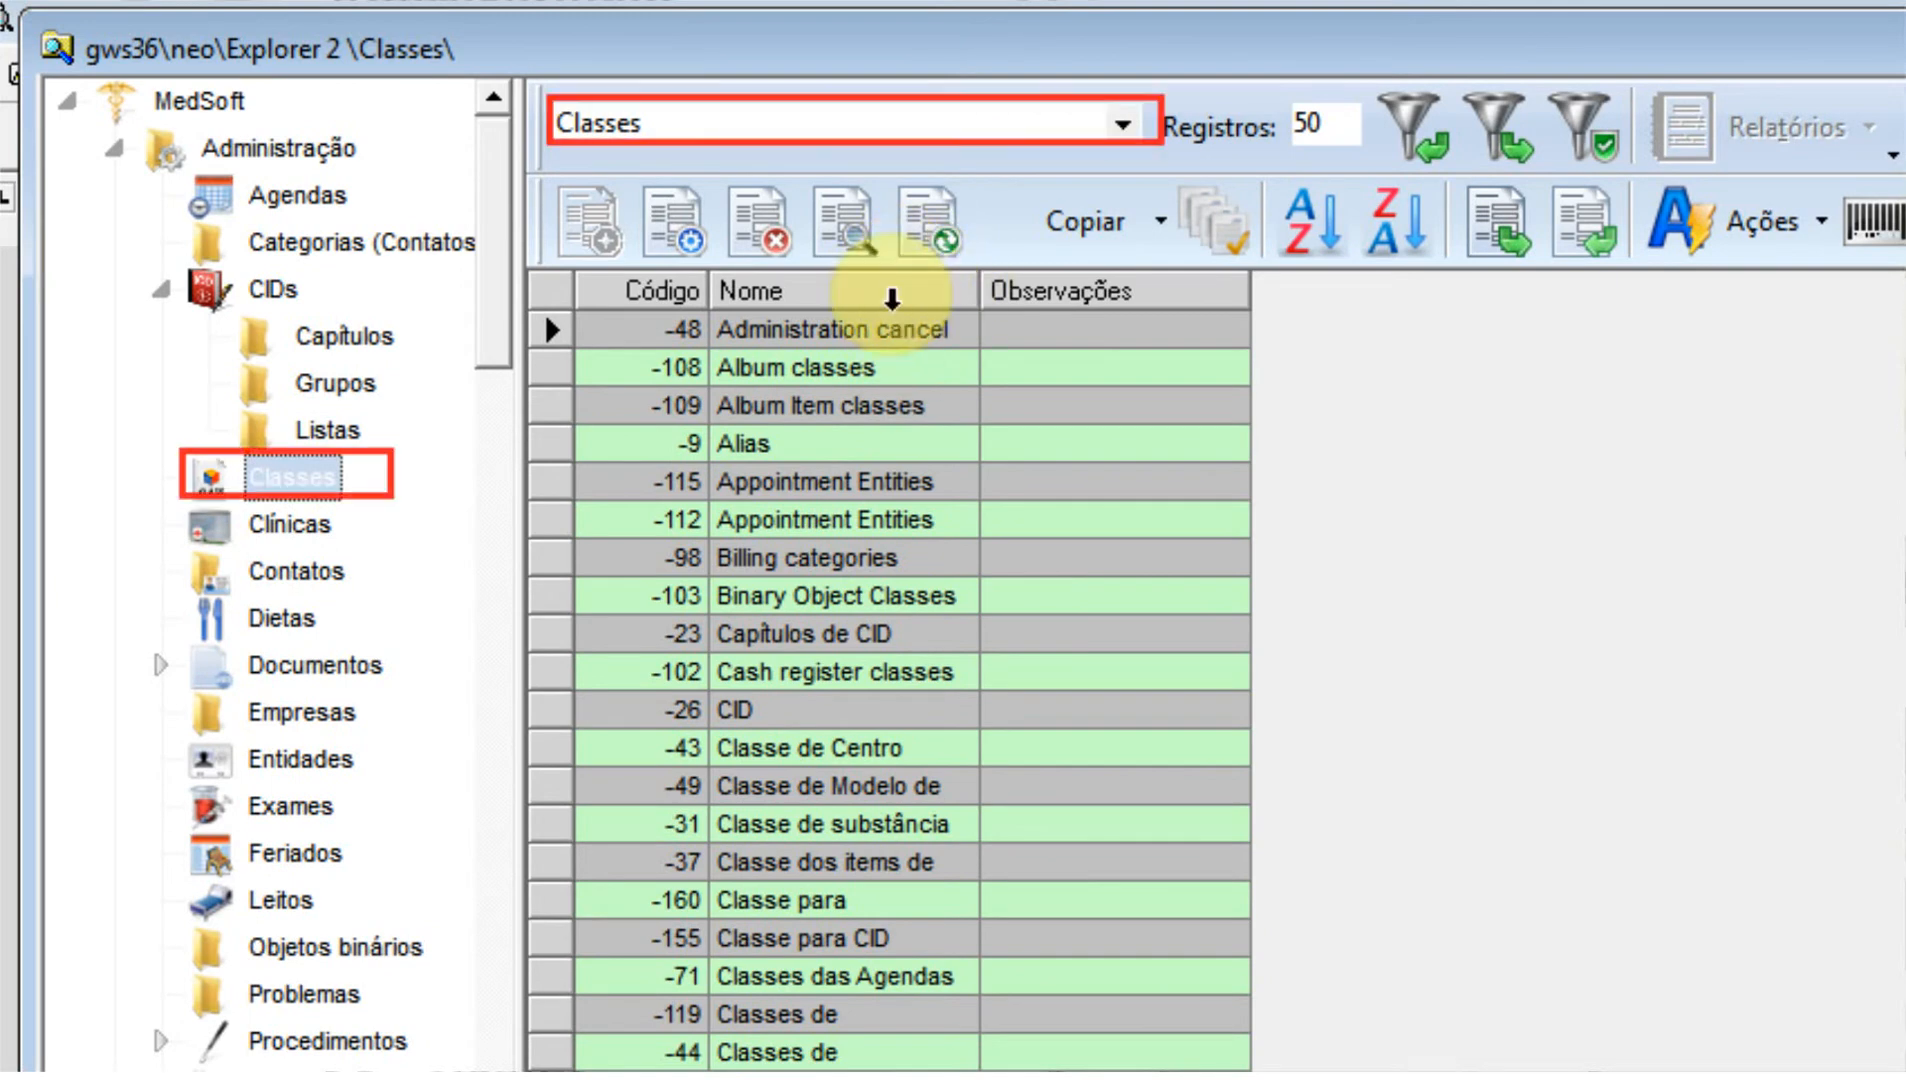
pyautogui.click(893, 290)
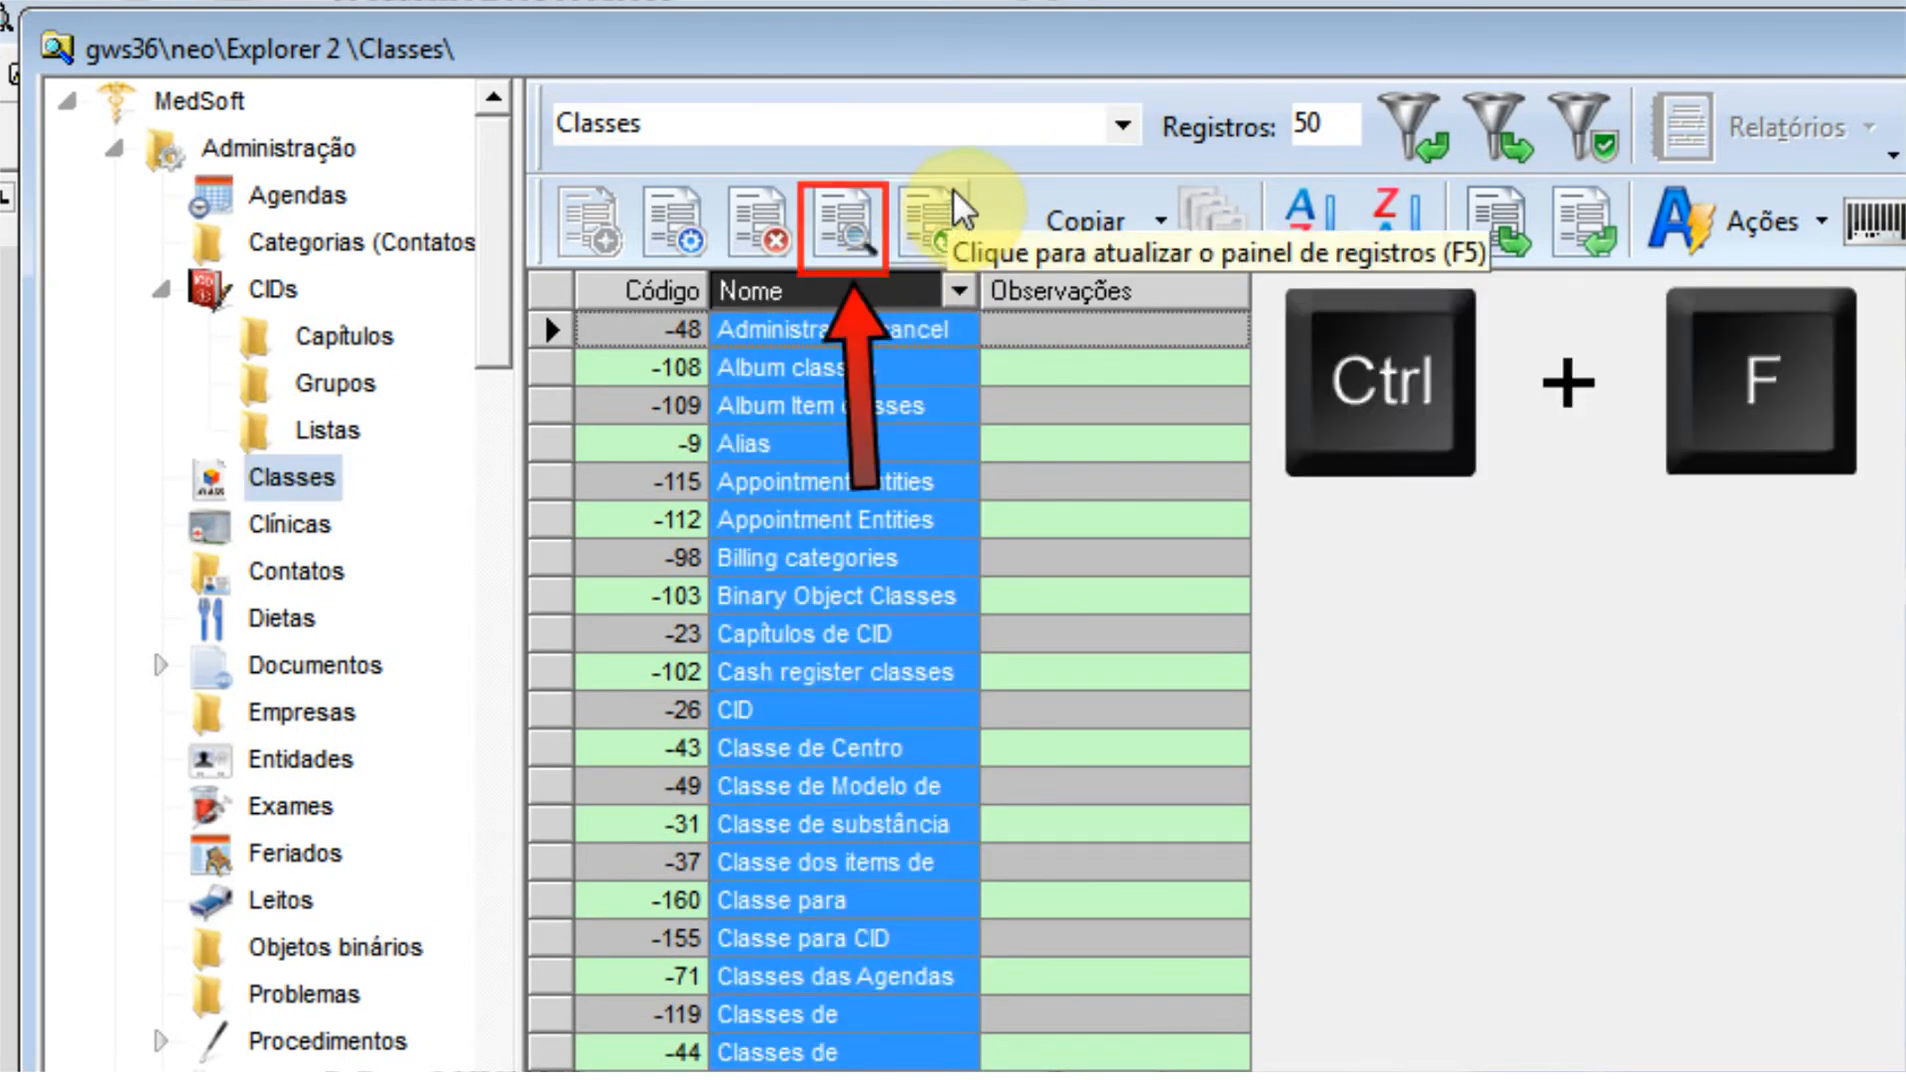
pyautogui.hotkey('ctrl', 'f')
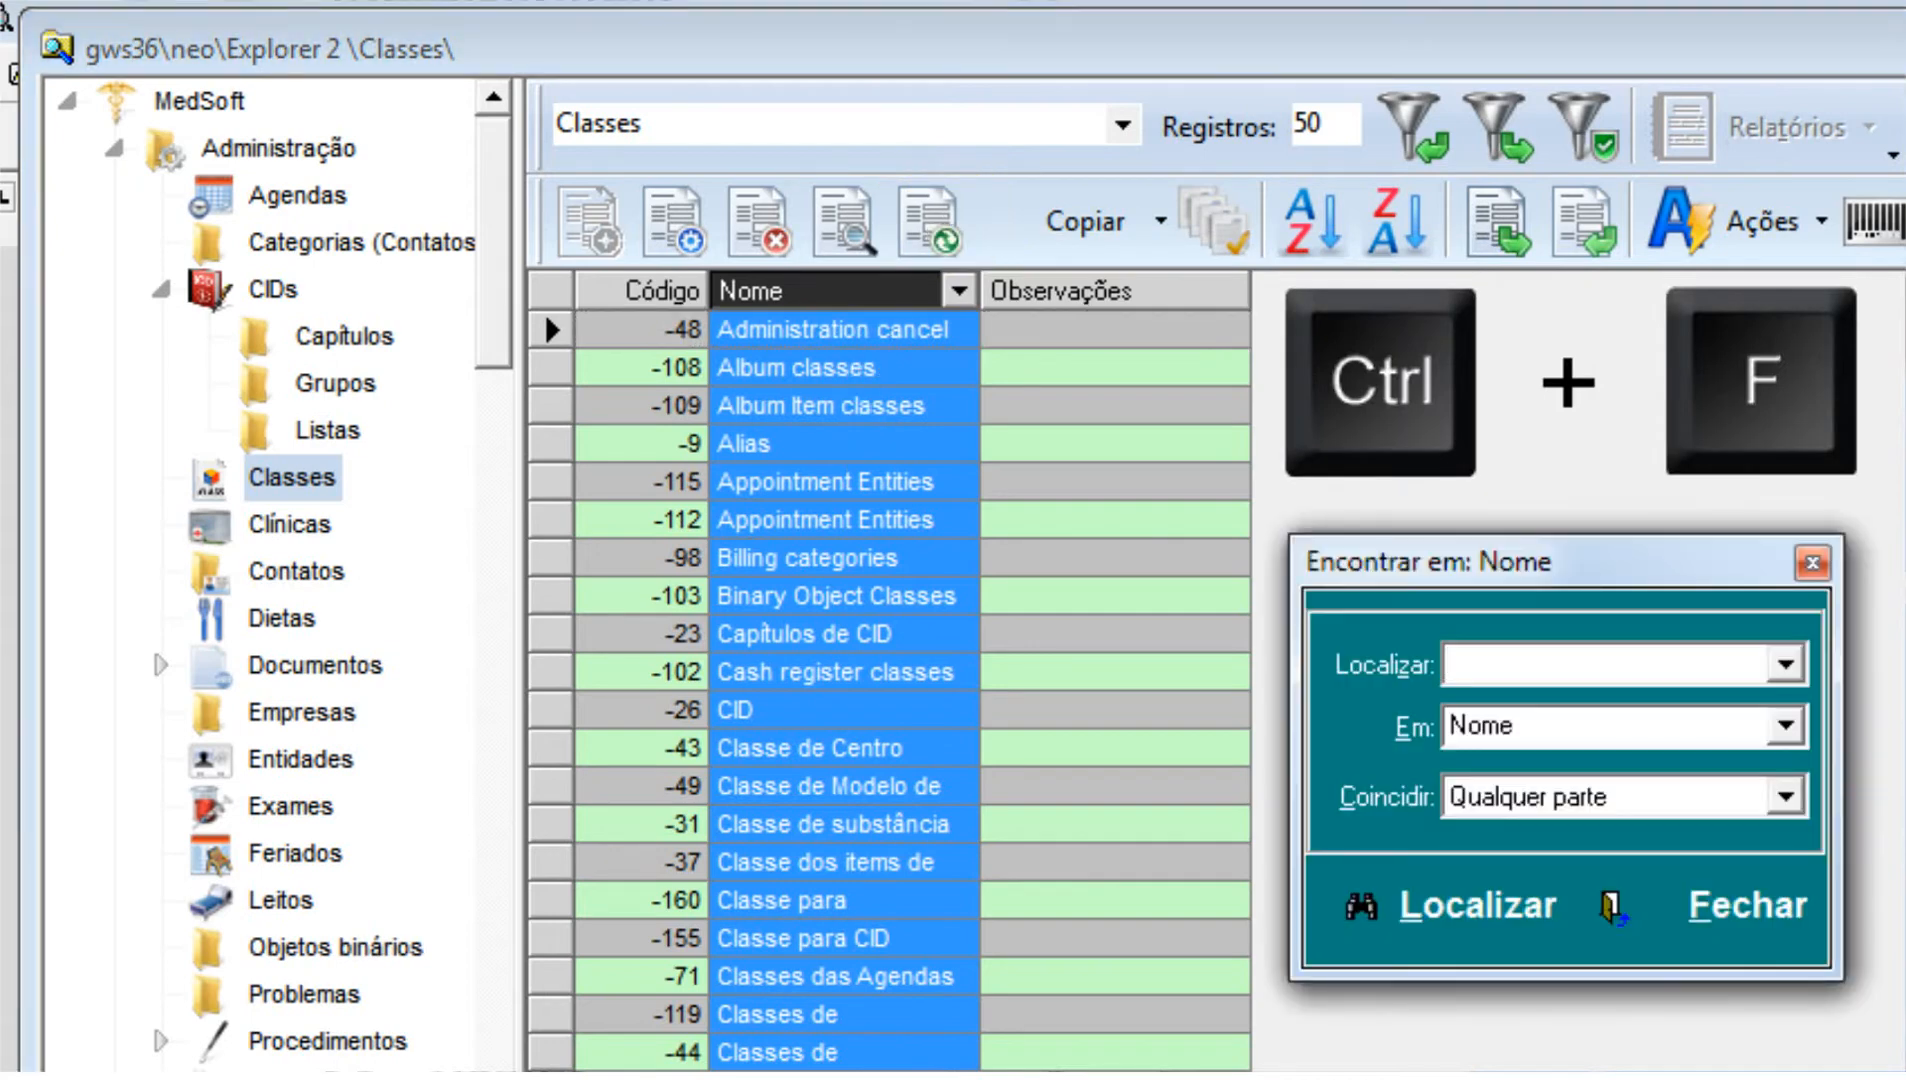
pyautogui.write('cid')
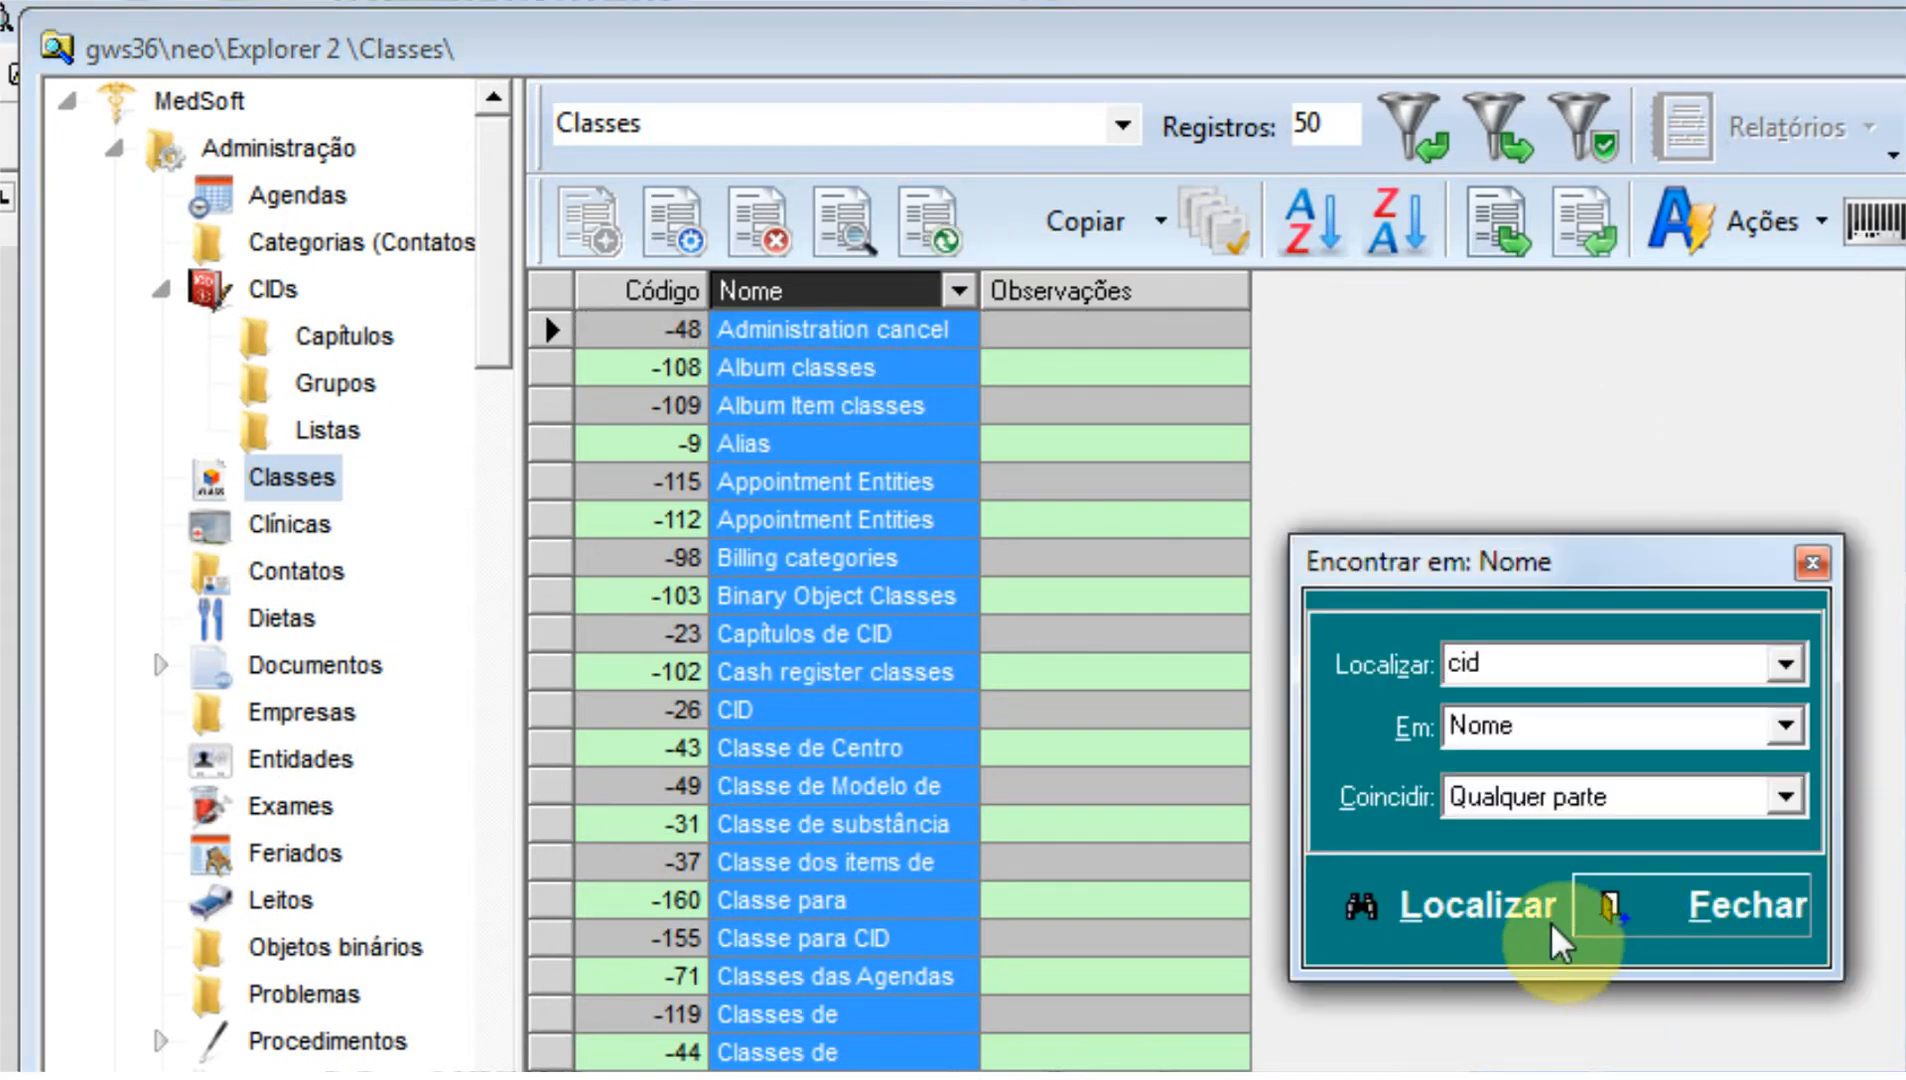
pyautogui.click(1500, 912)
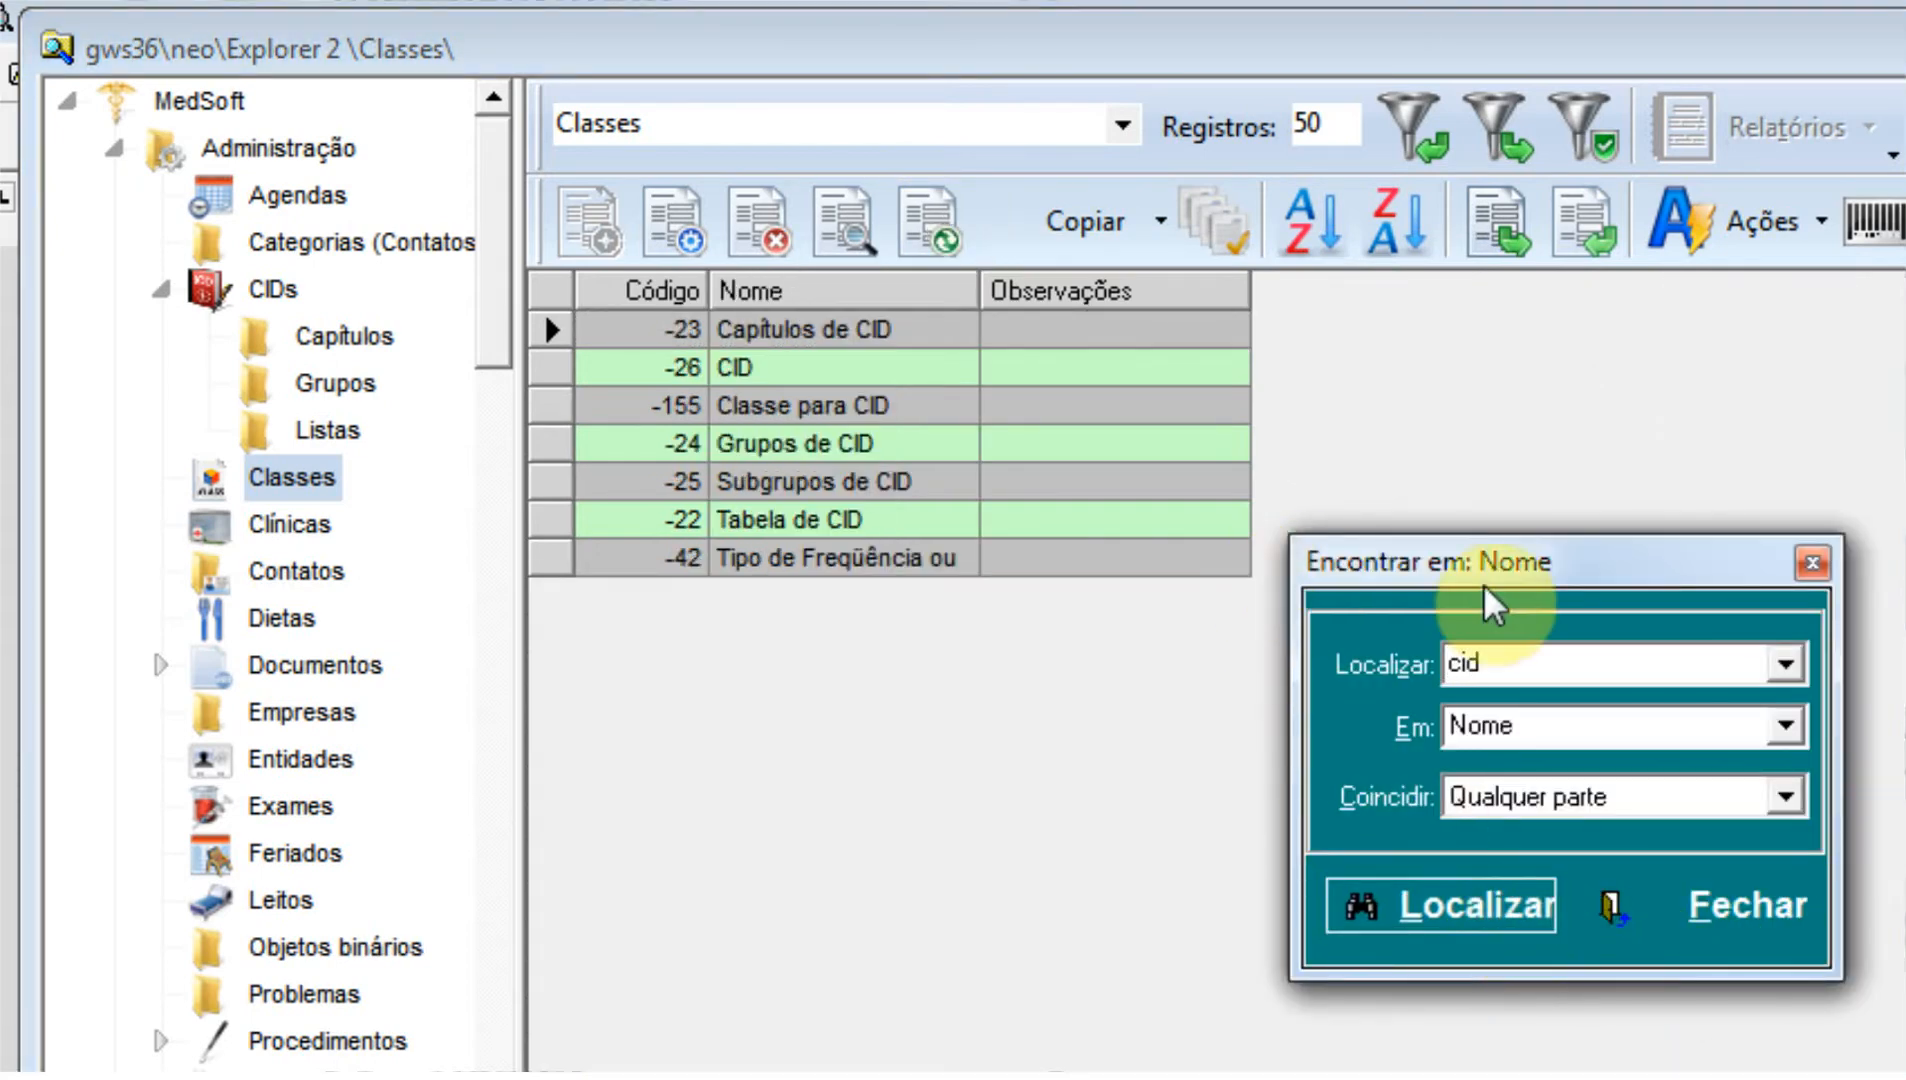
pyautogui.click(1735, 908)
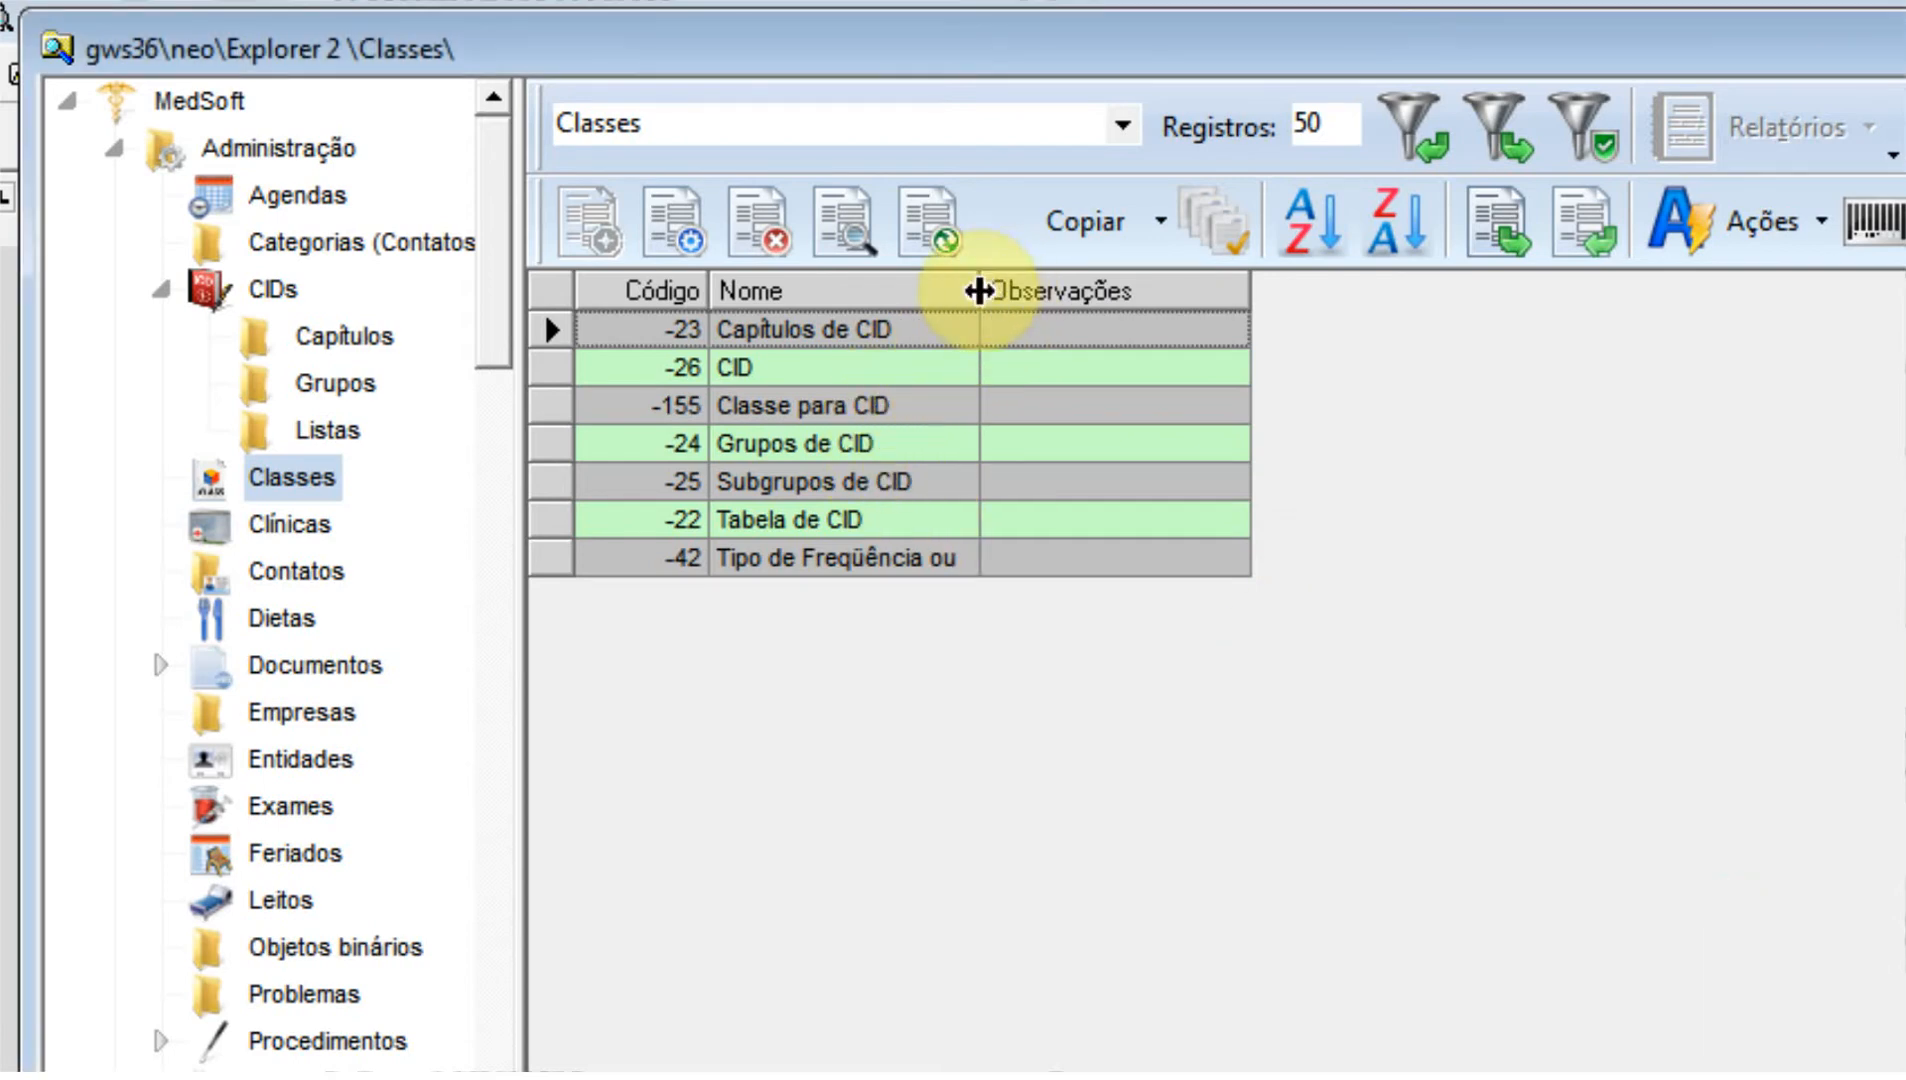
pyautogui.moveTo(980, 290); pyautogui.dragTo(1232, 290)
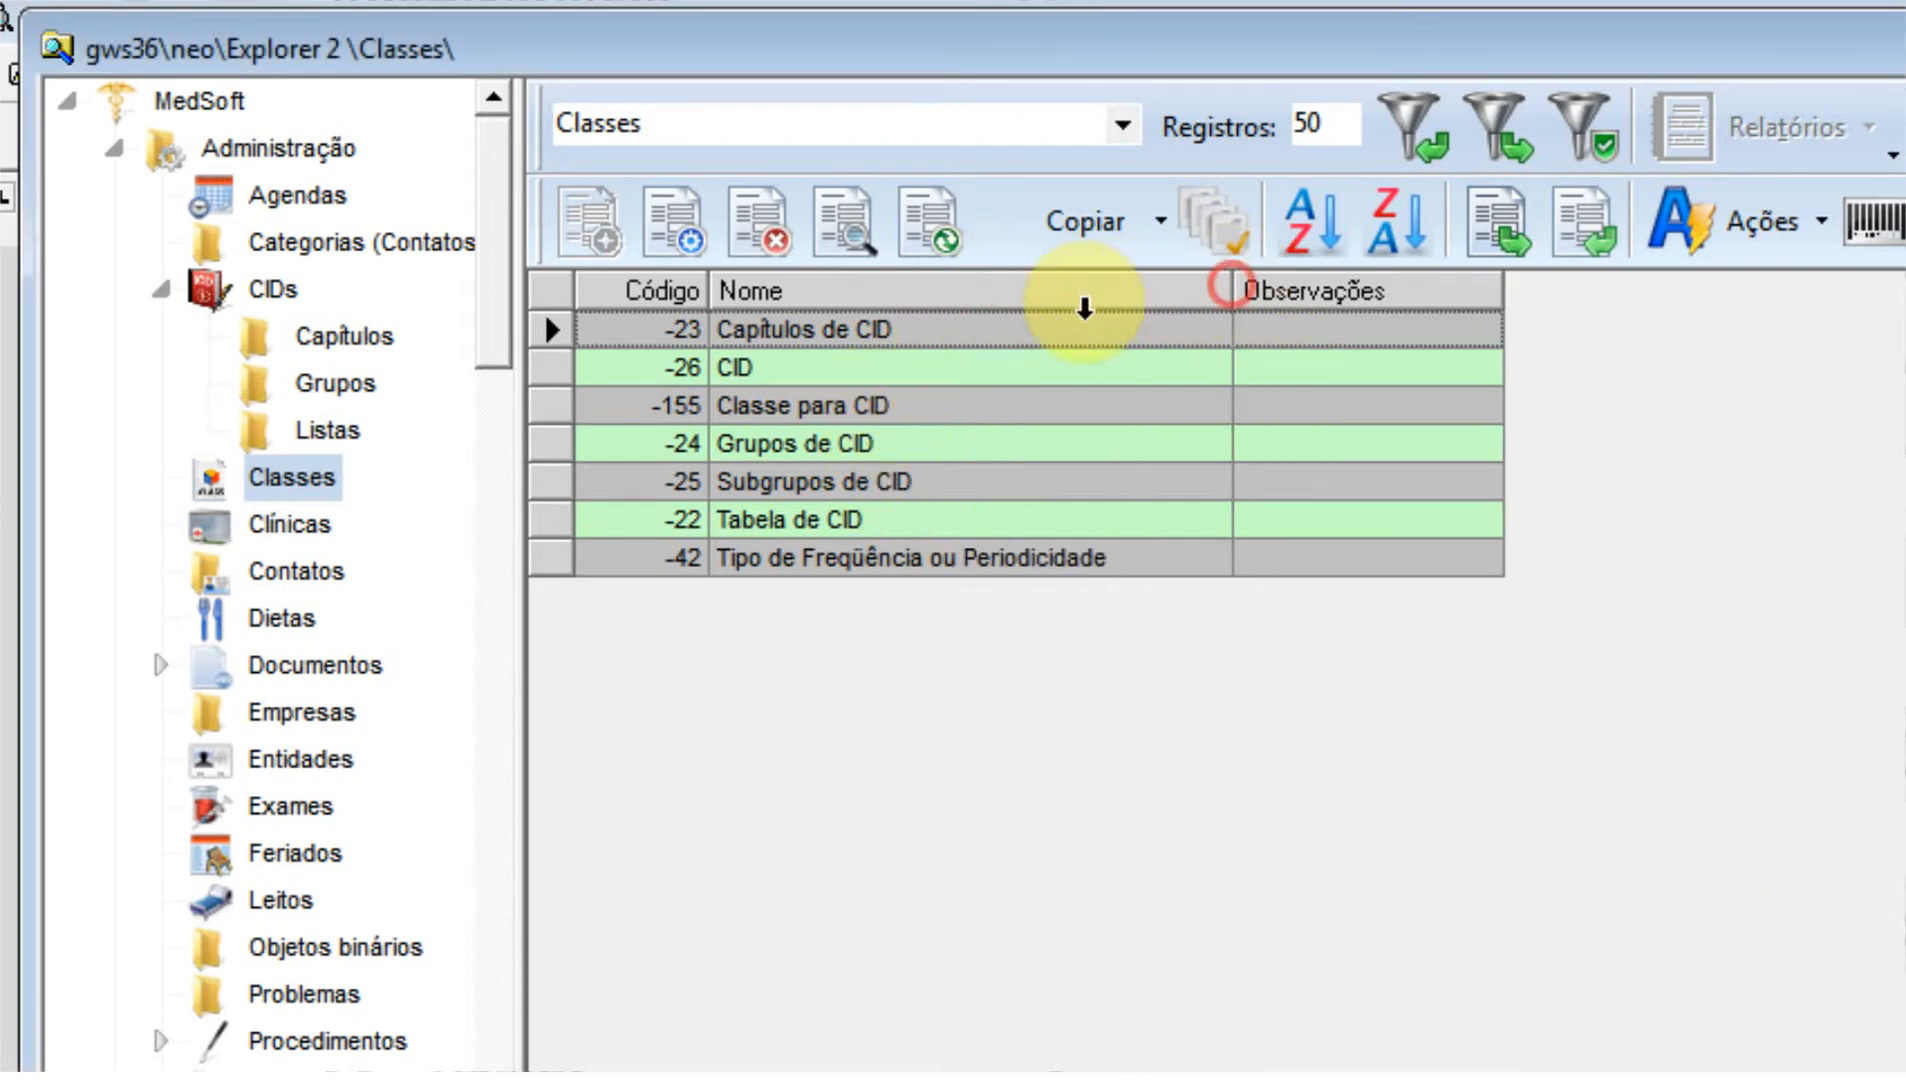
# Add a class named Secundário under Tipo in the Classe para CID tree.
pyautogui.doubleClick(836, 405)
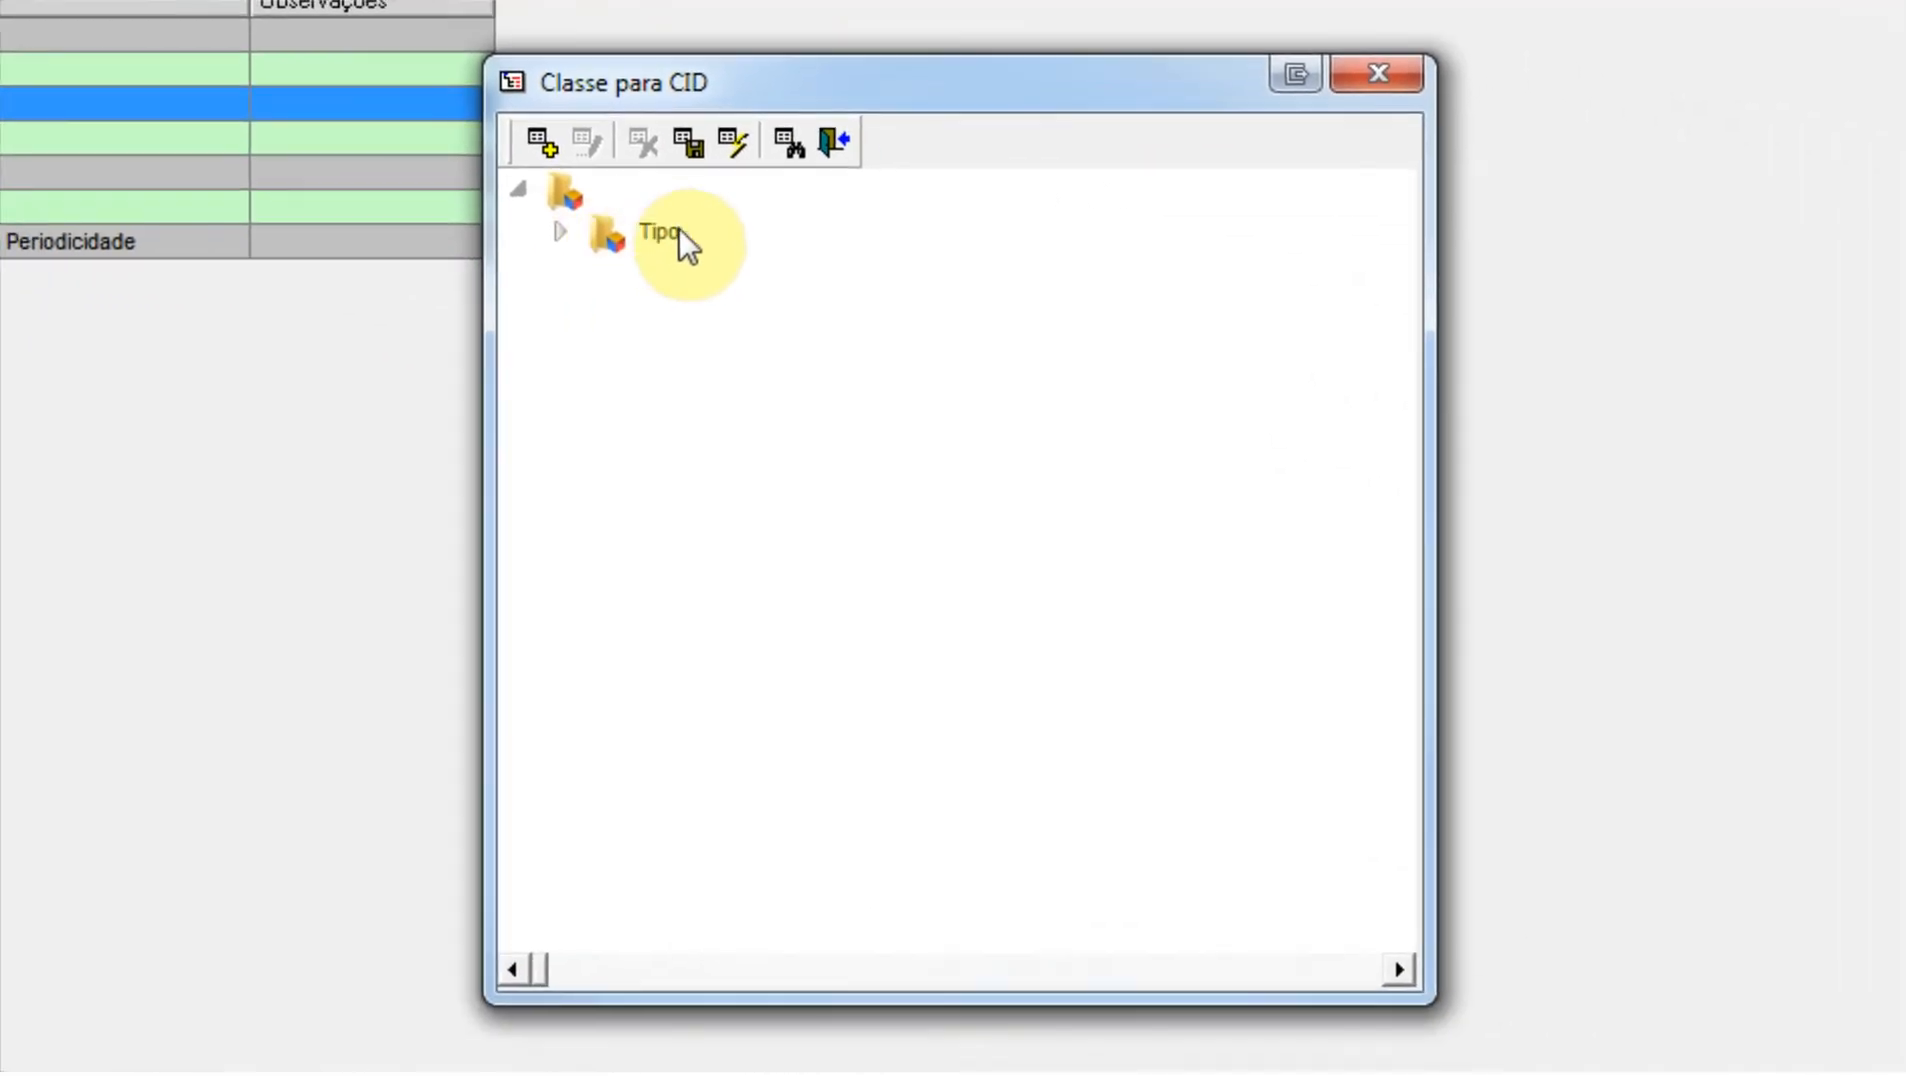
pyautogui.click(559, 231)
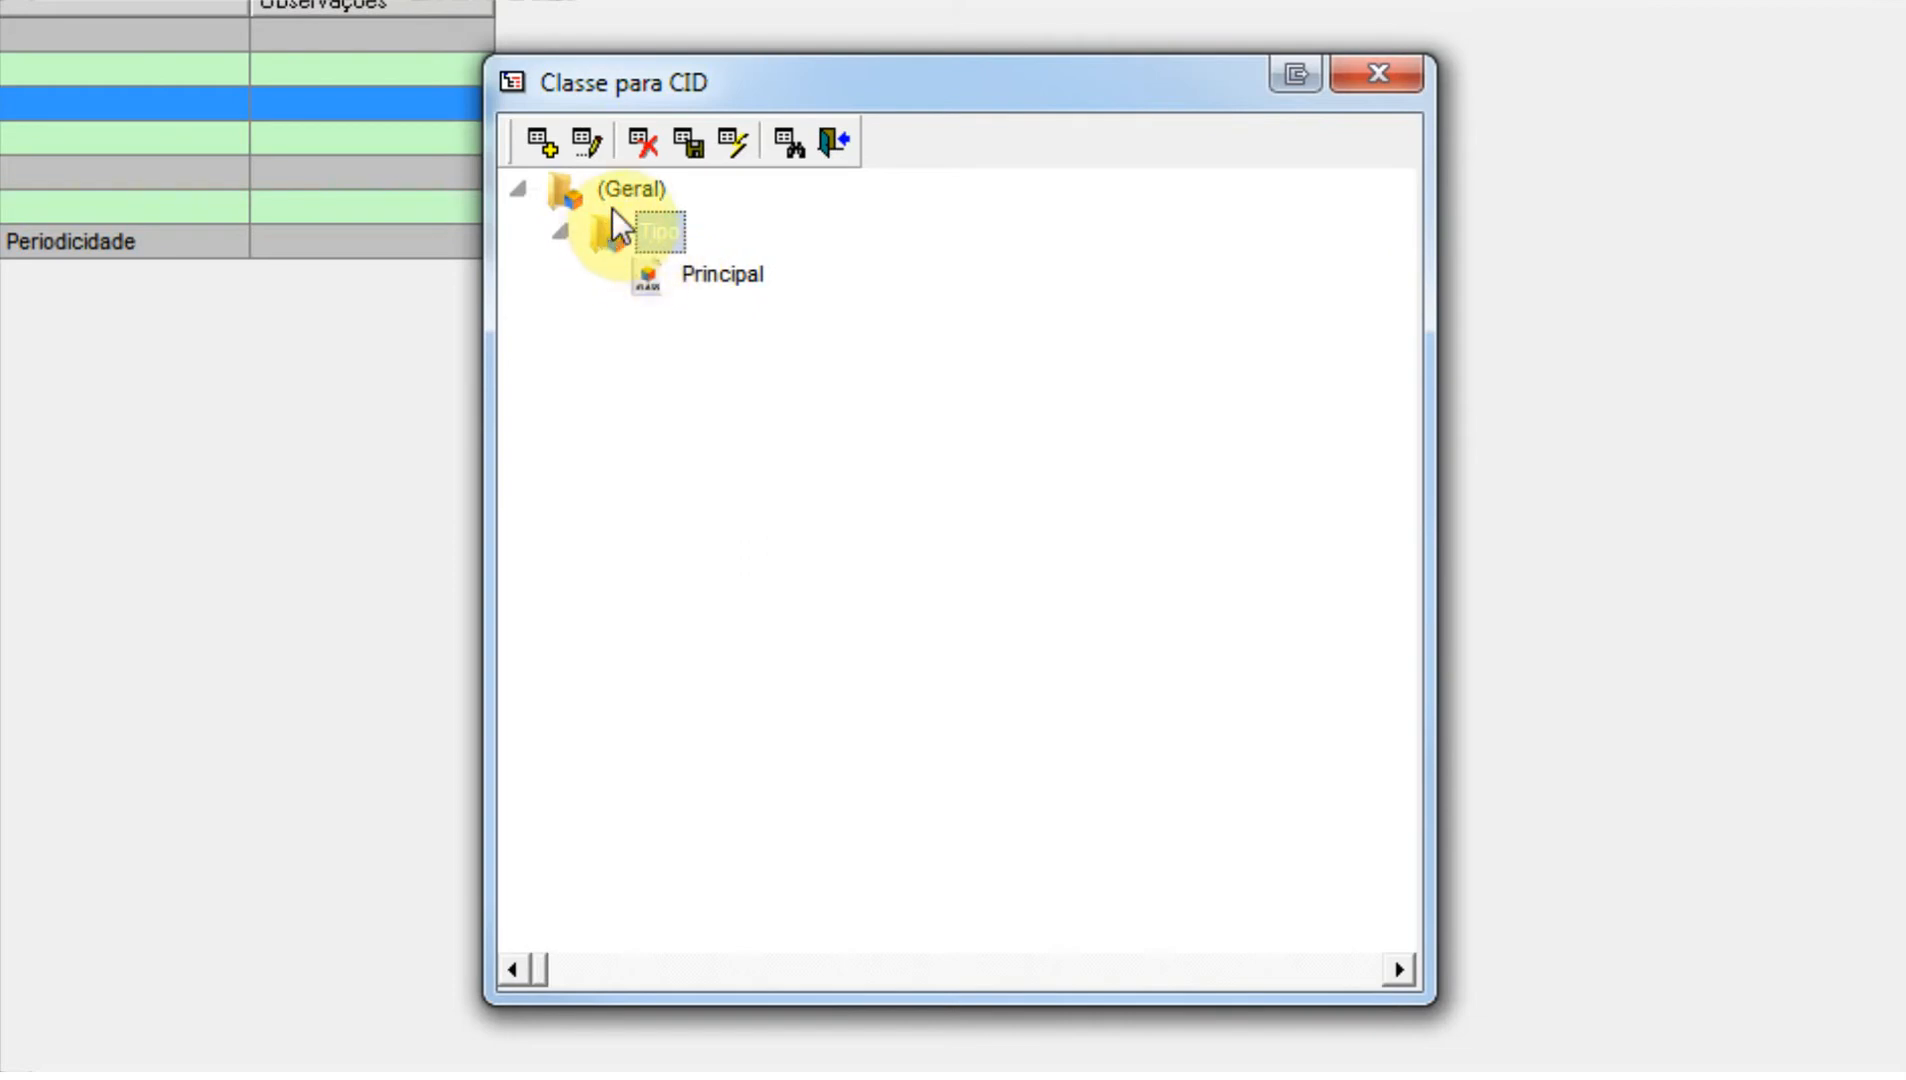
pyautogui.click(541, 143)
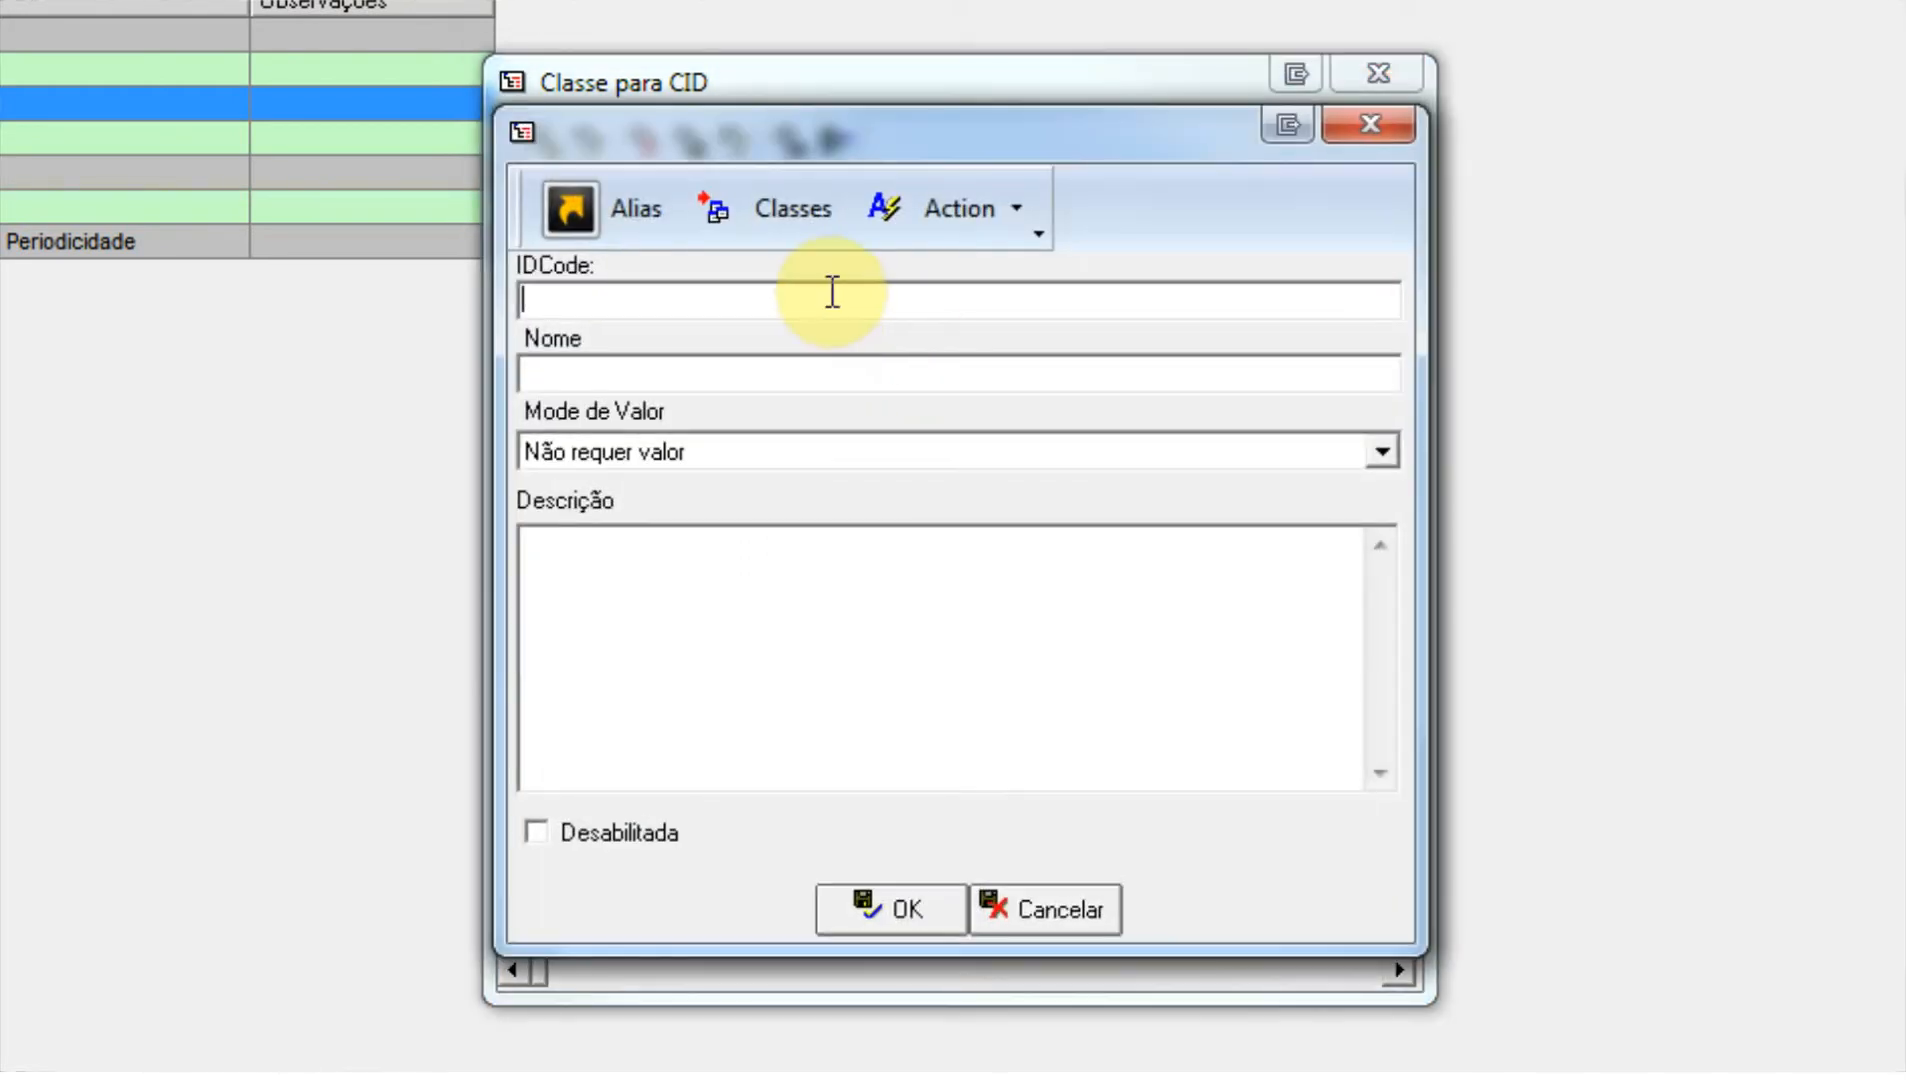
pyautogui.click(816, 375)
pyautogui.write('Secu')
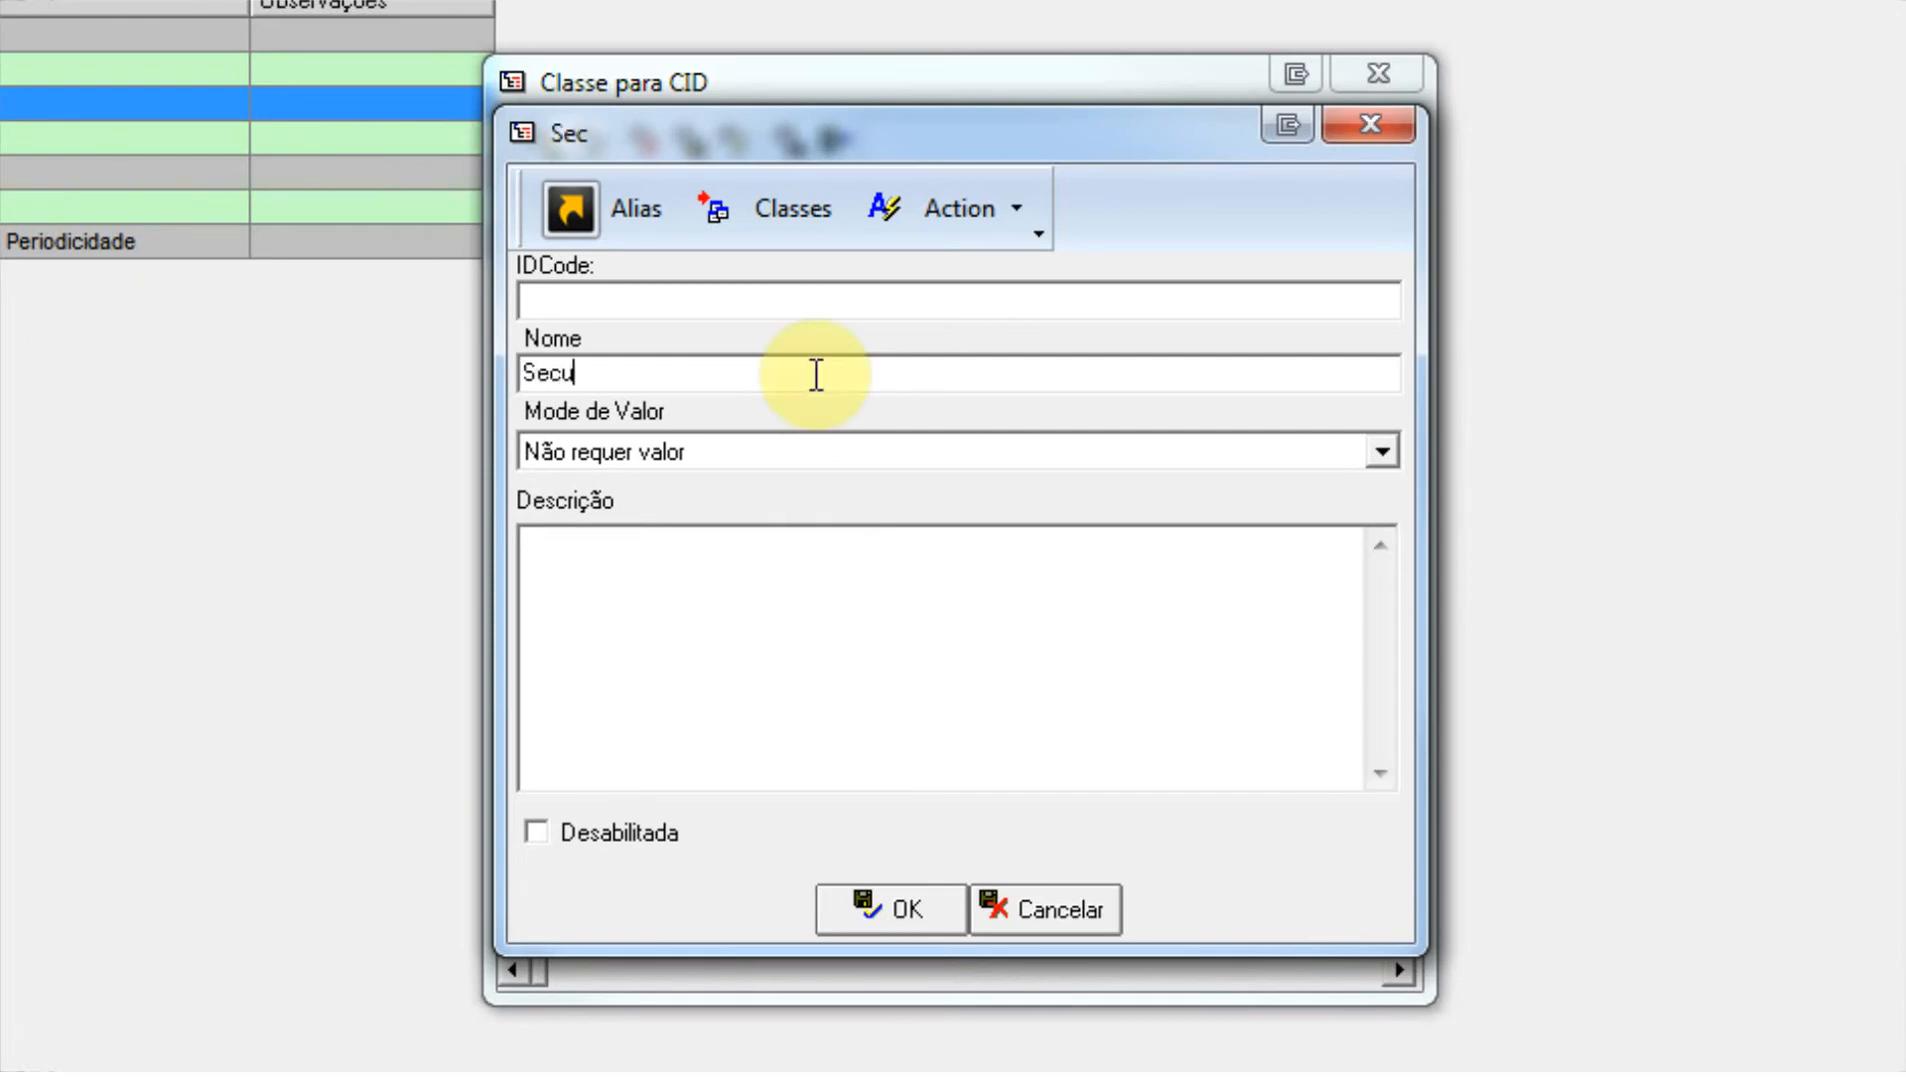
pyautogui.write('ndário')
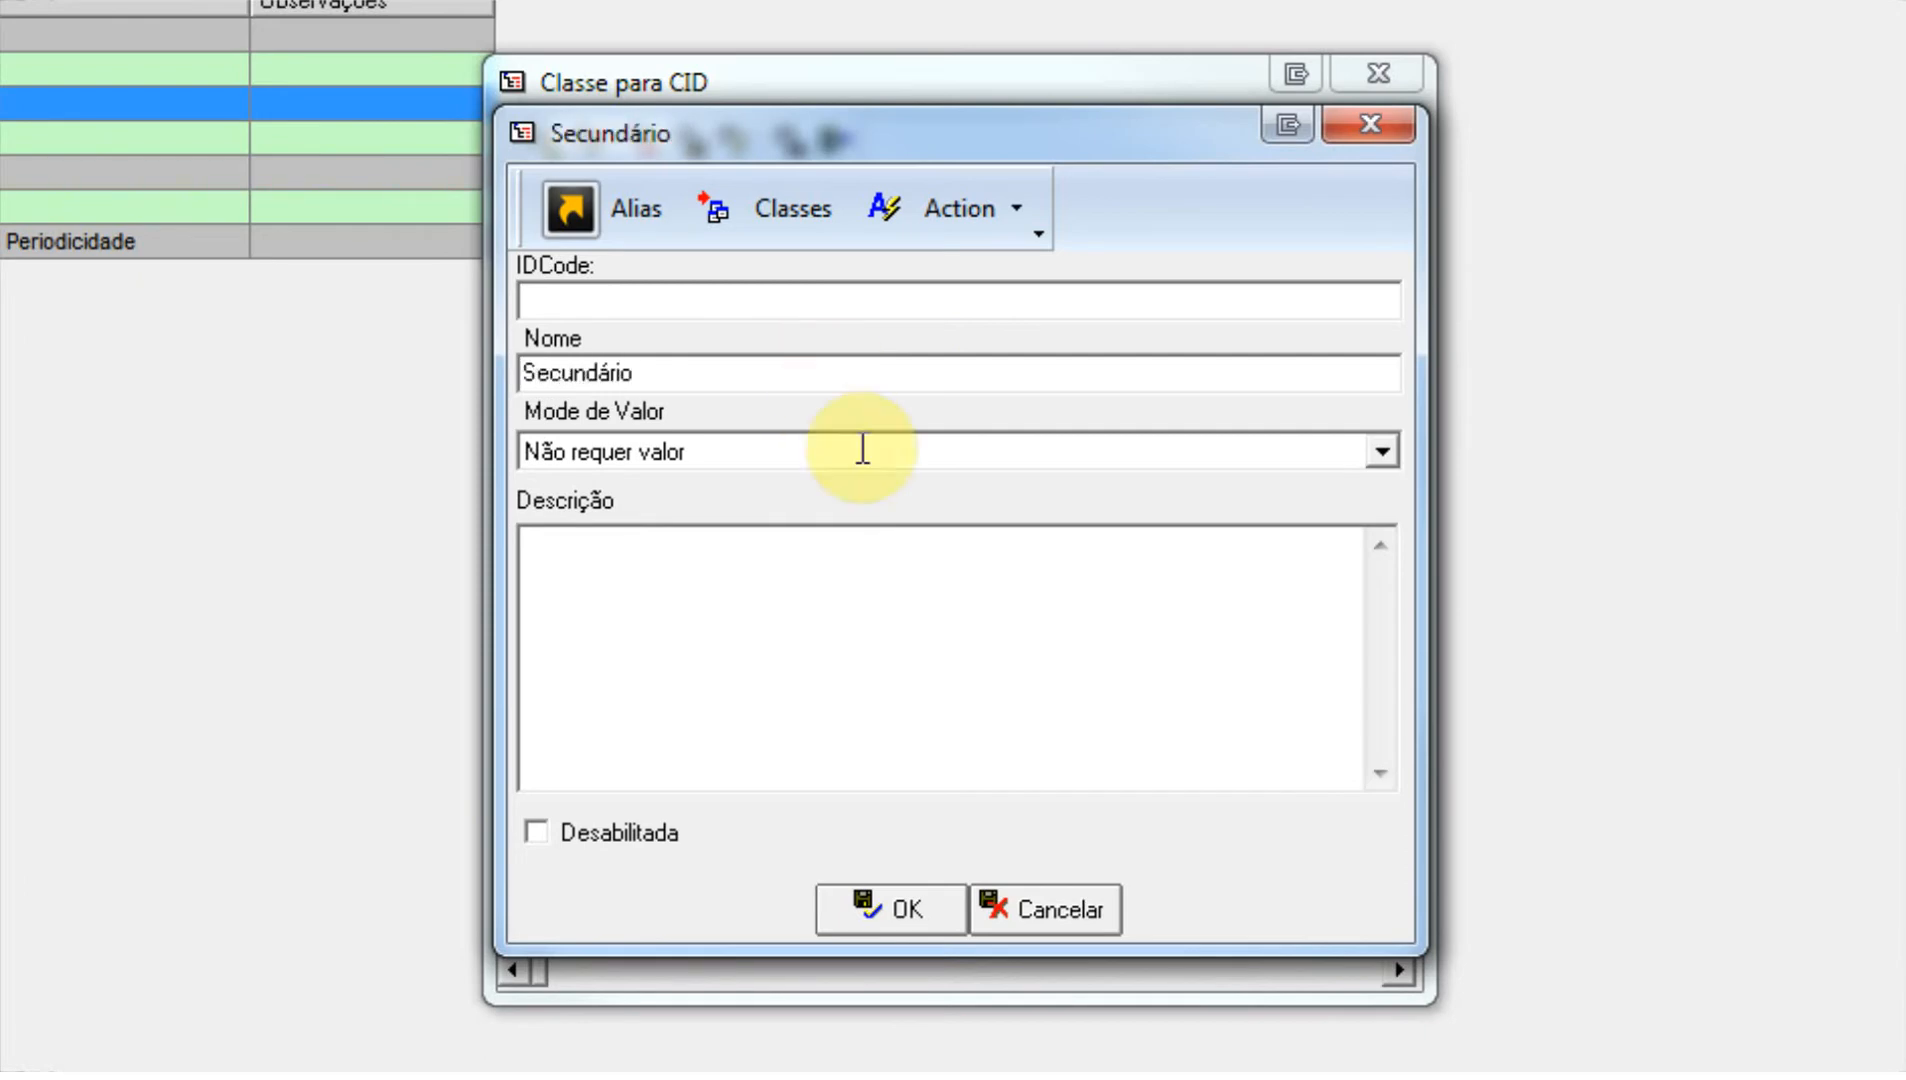
pyautogui.click(885, 905)
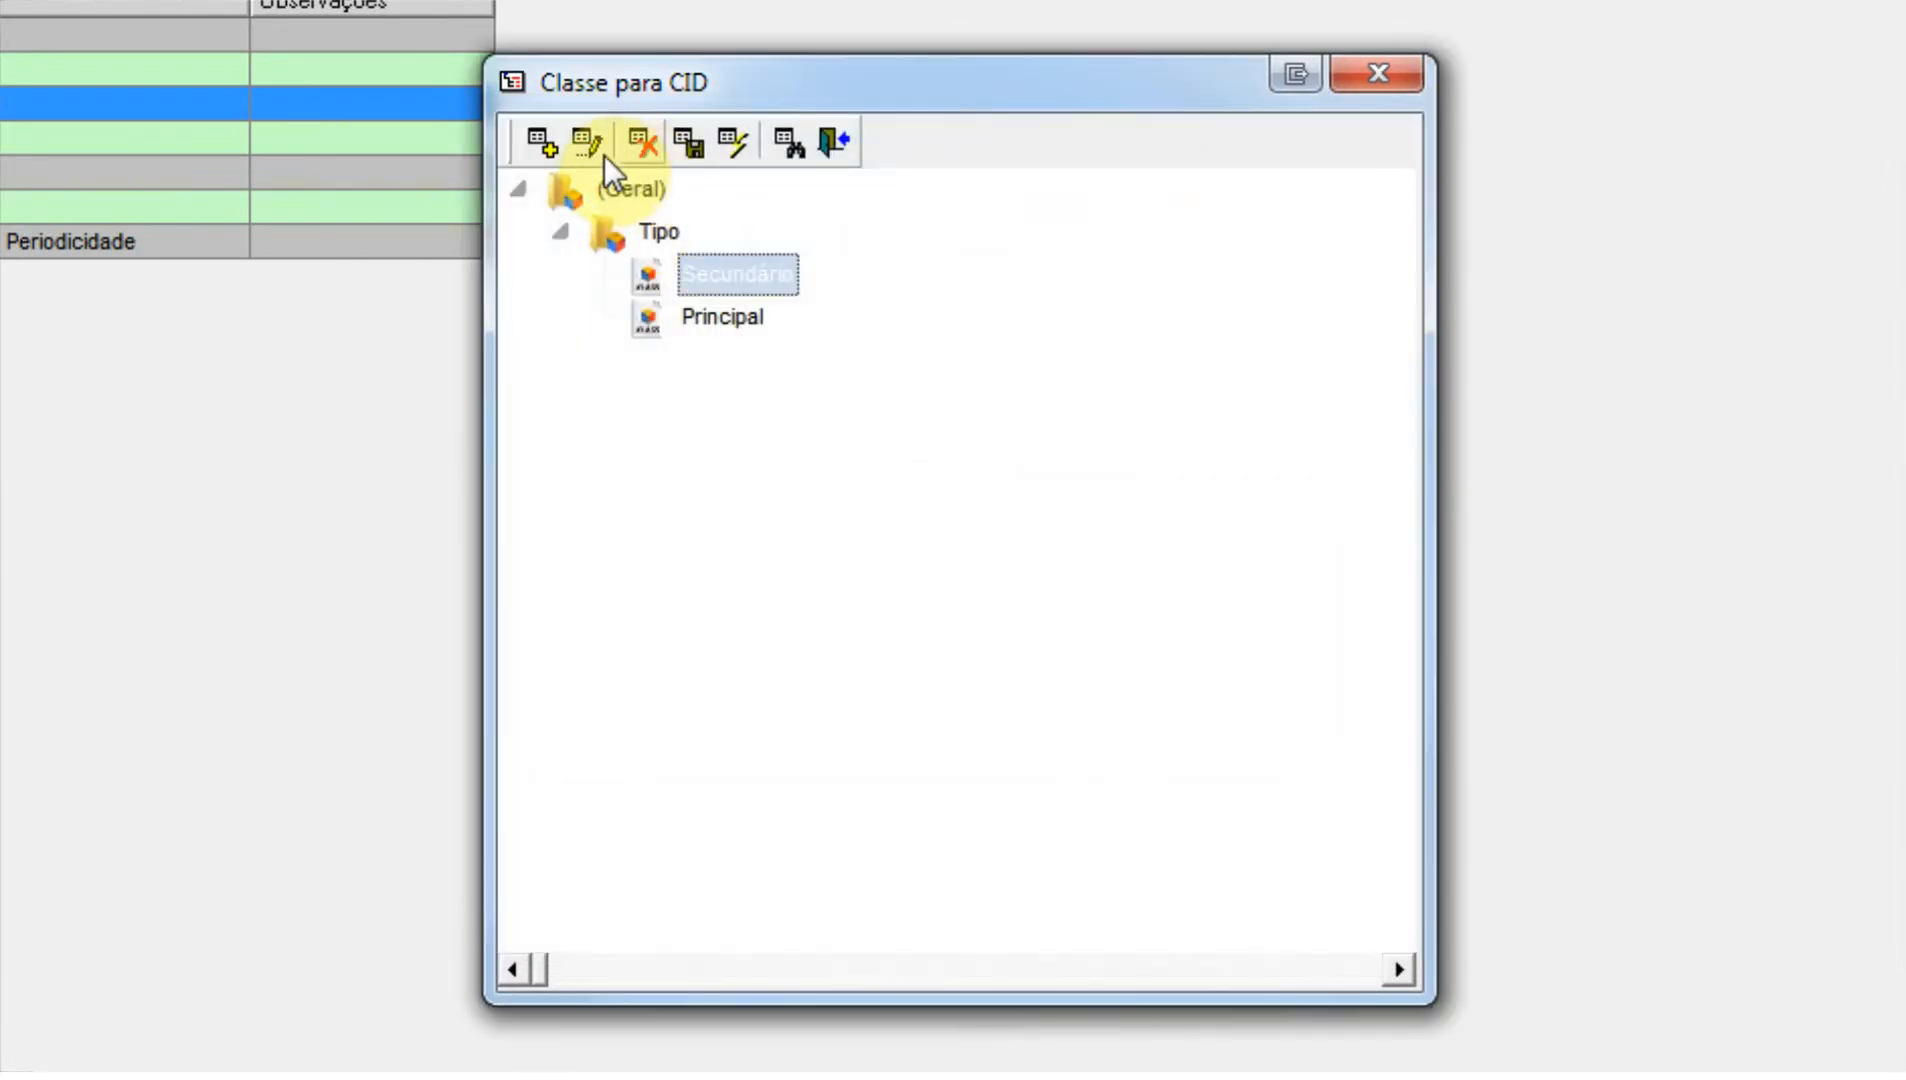
# Add a class named Temporário under Tipo in the Classe para CID tree, and save the class tree.
pyautogui.click(538, 147)
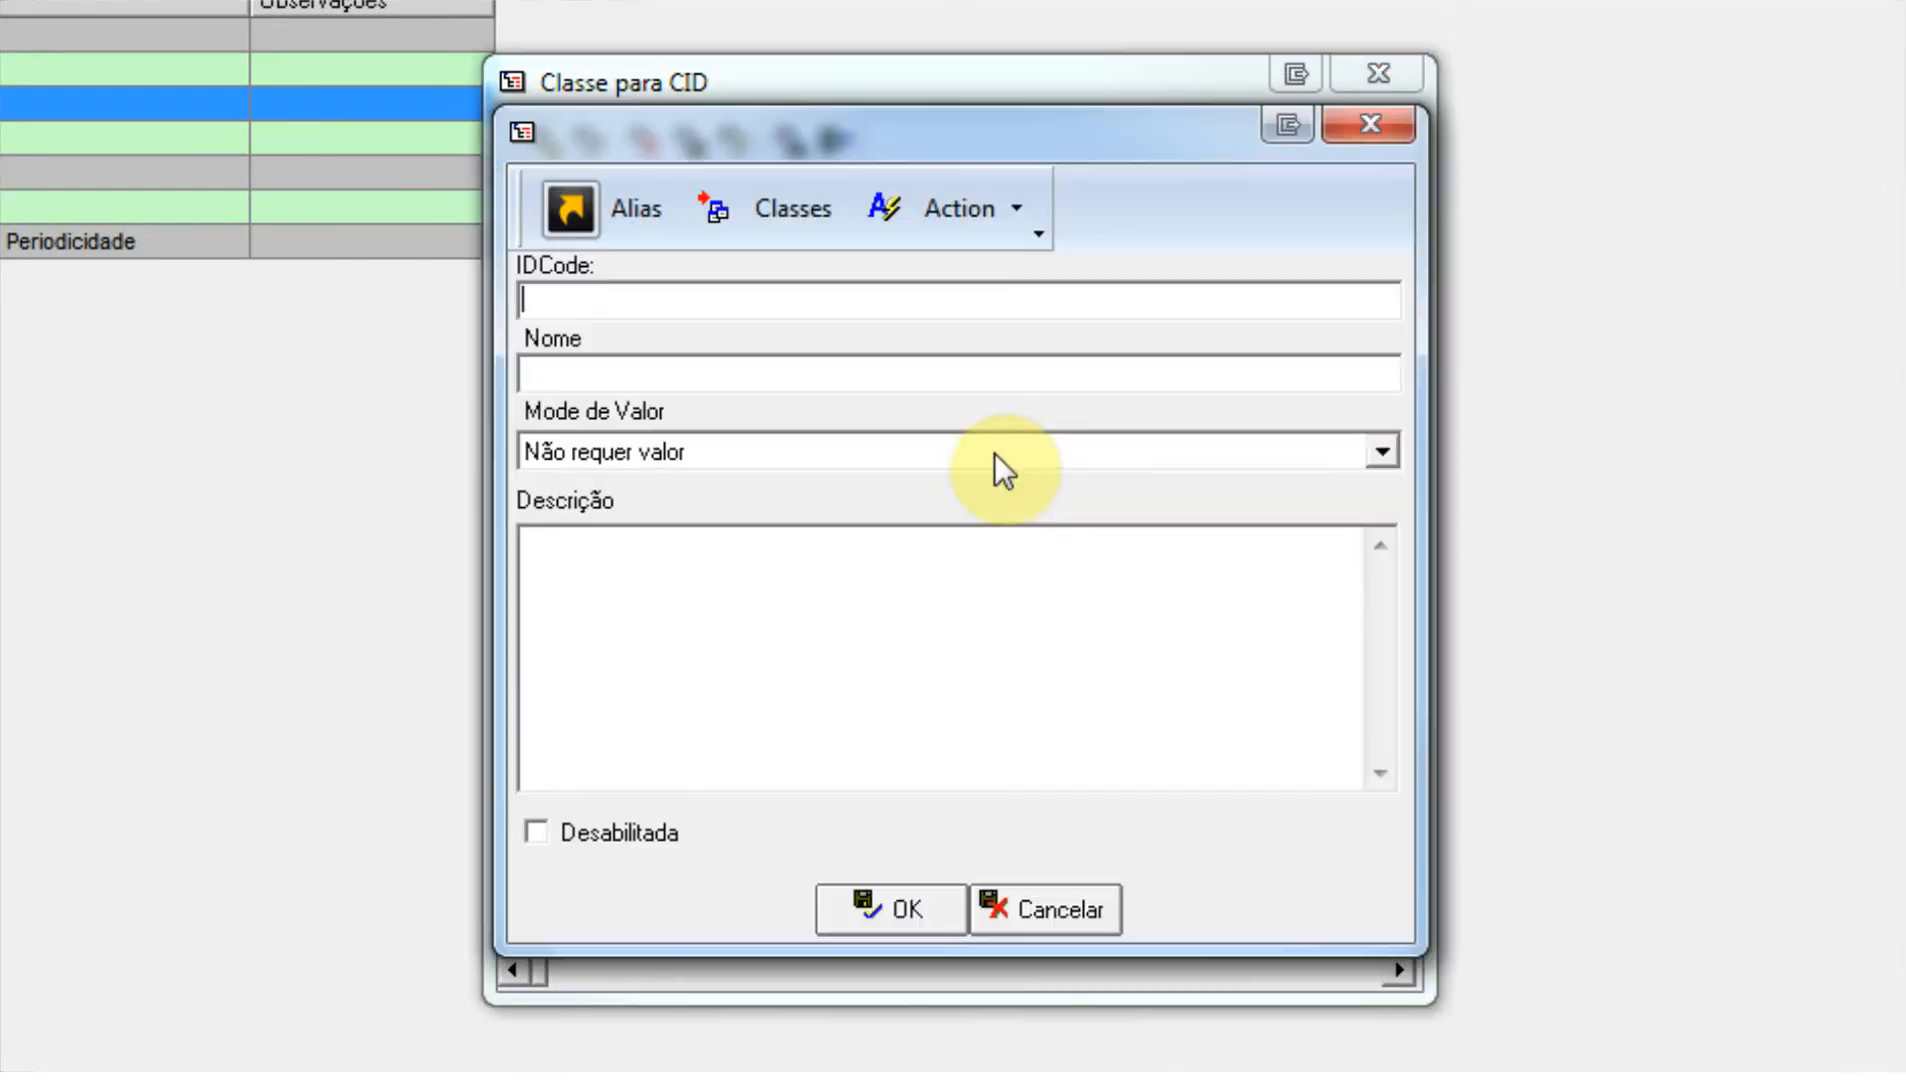
pyautogui.write('Tempo')
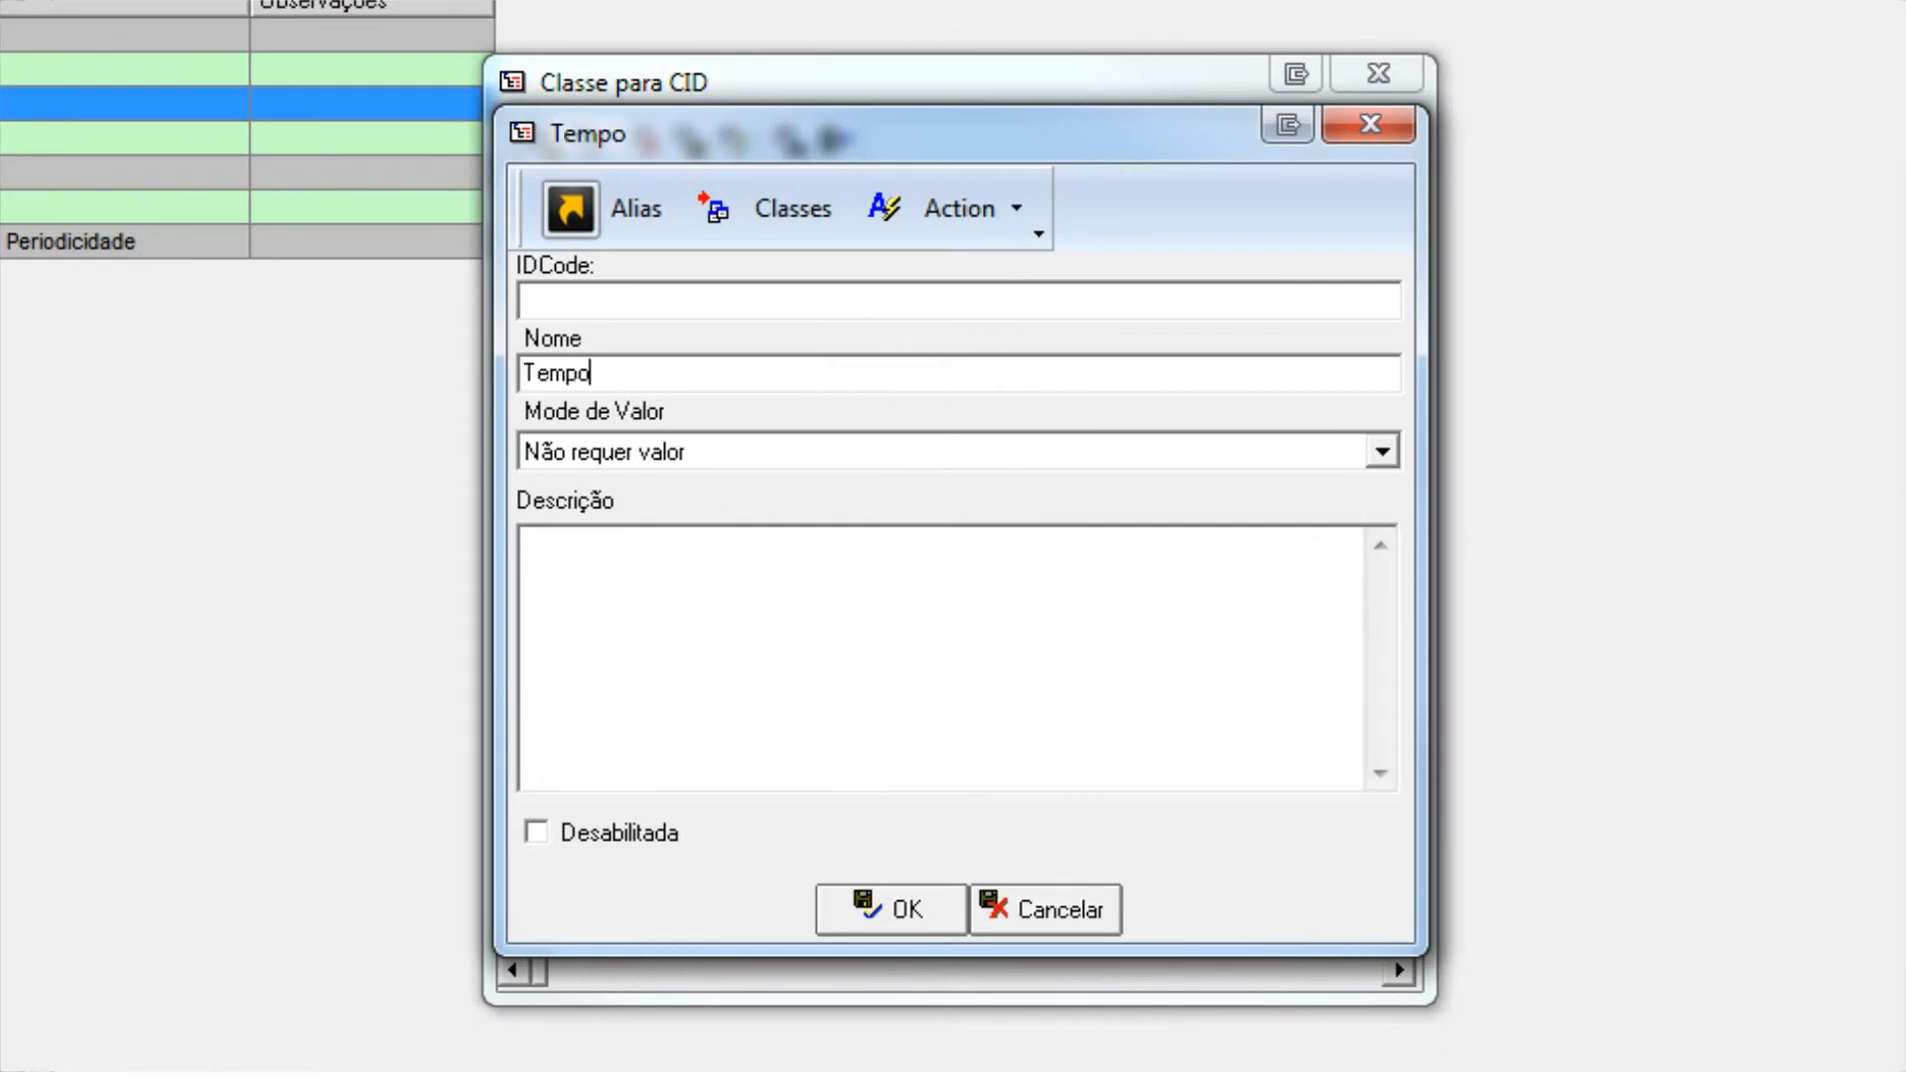
pyautogui.write('rário')
pyautogui.click(897, 920)
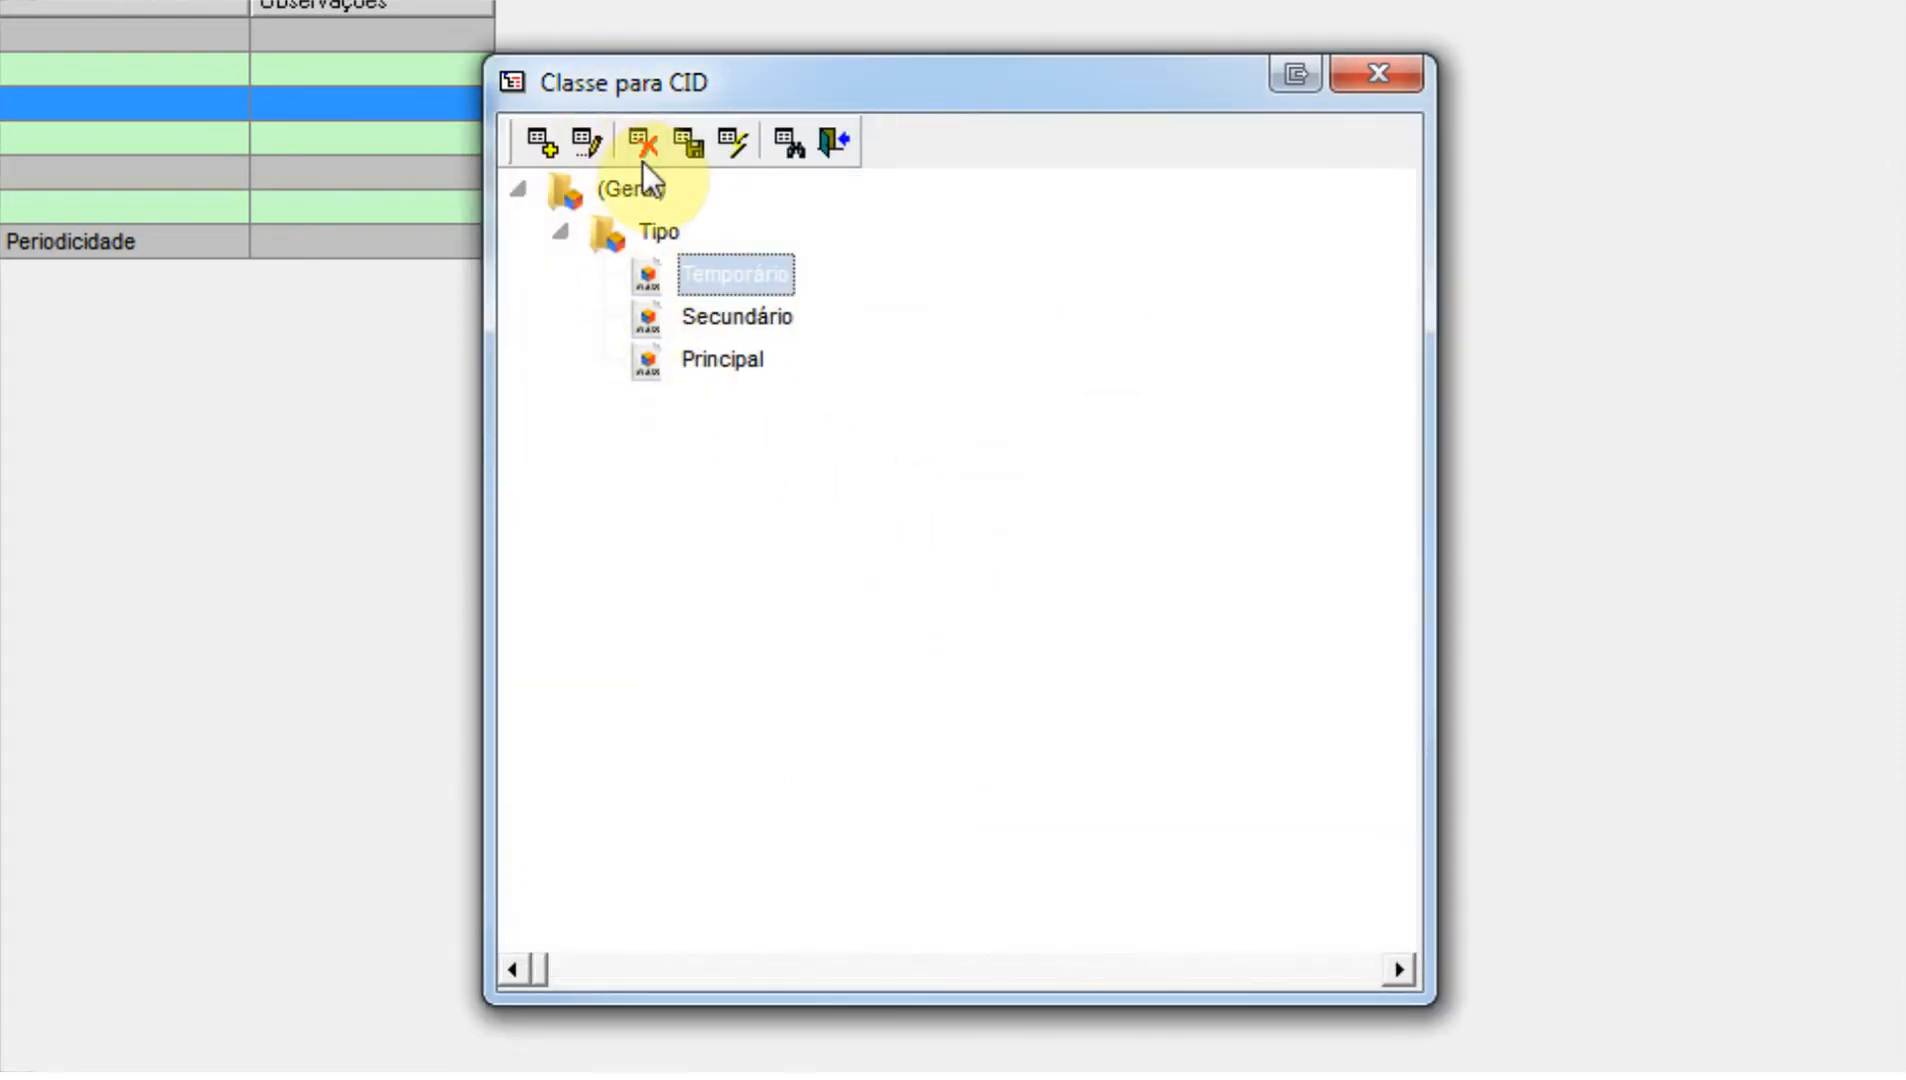
pyautogui.click(688, 148)
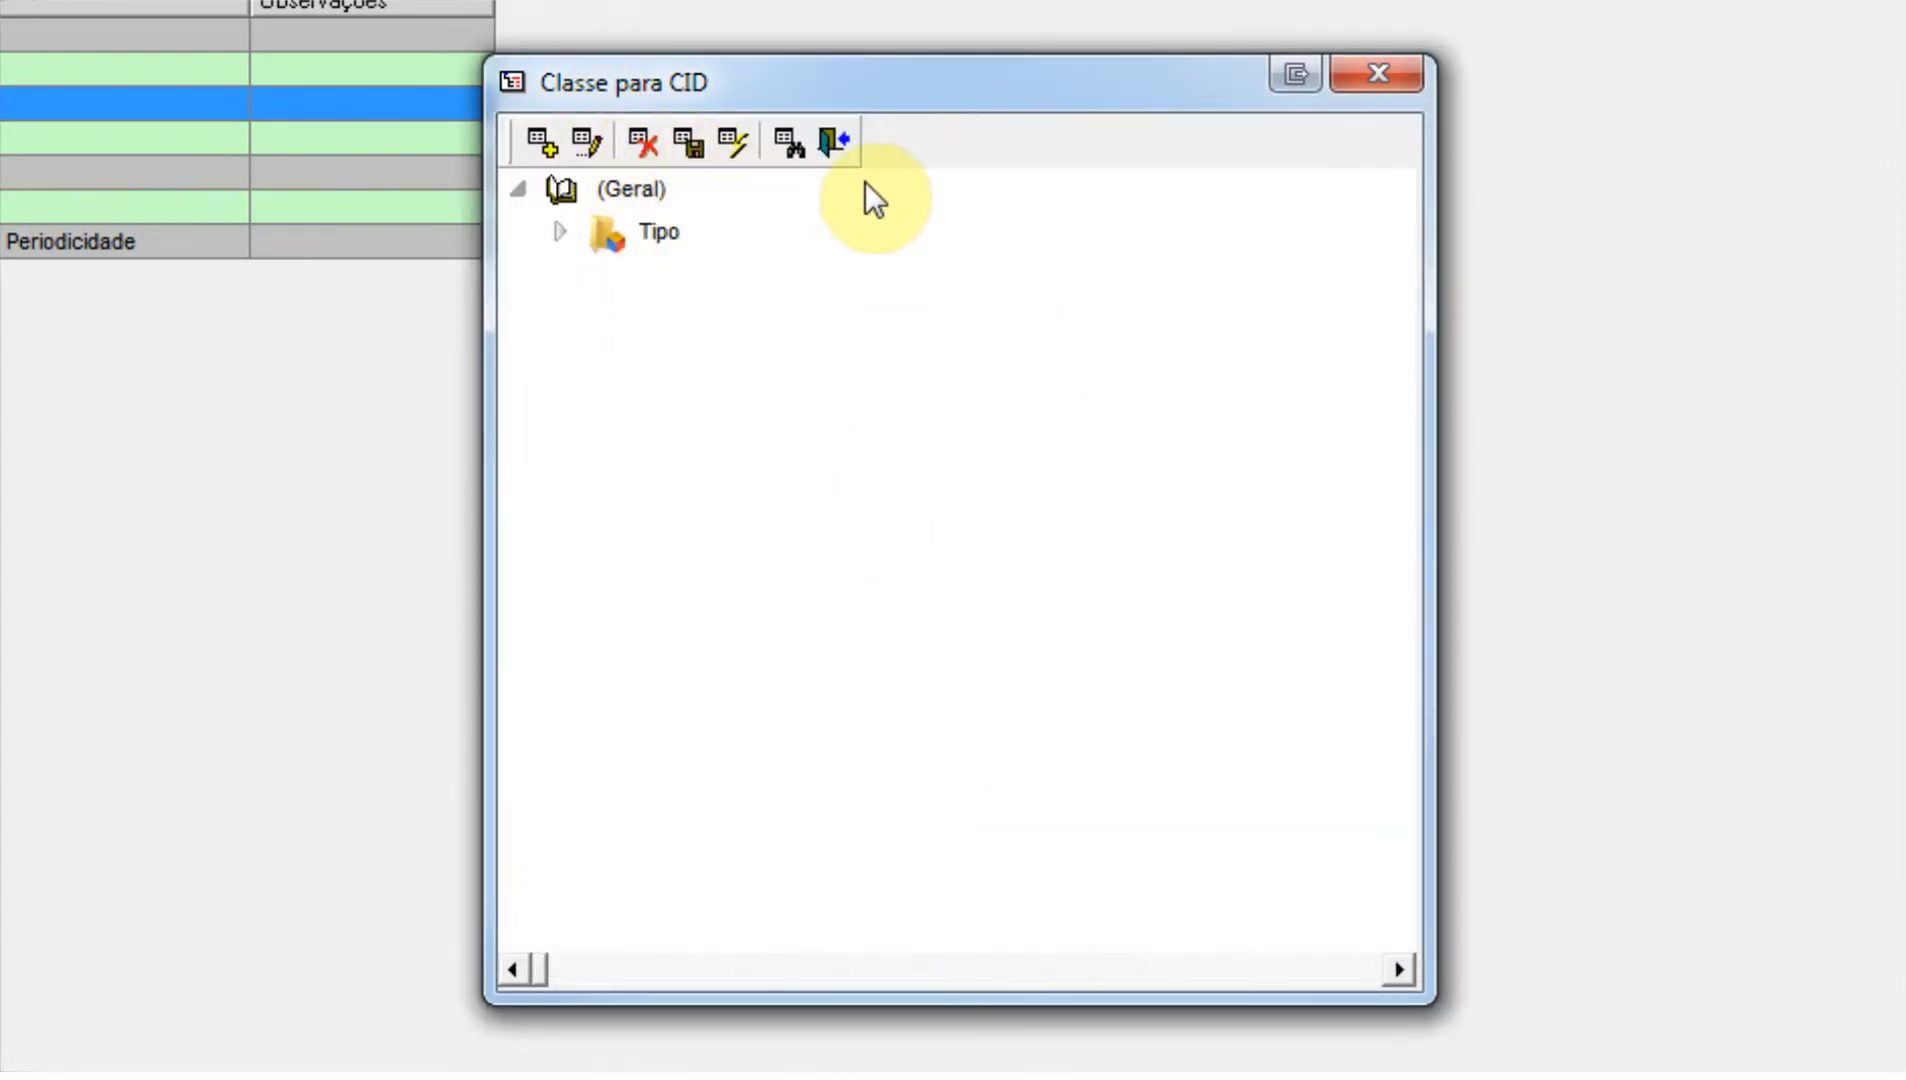
pyautogui.click(1354, 88)
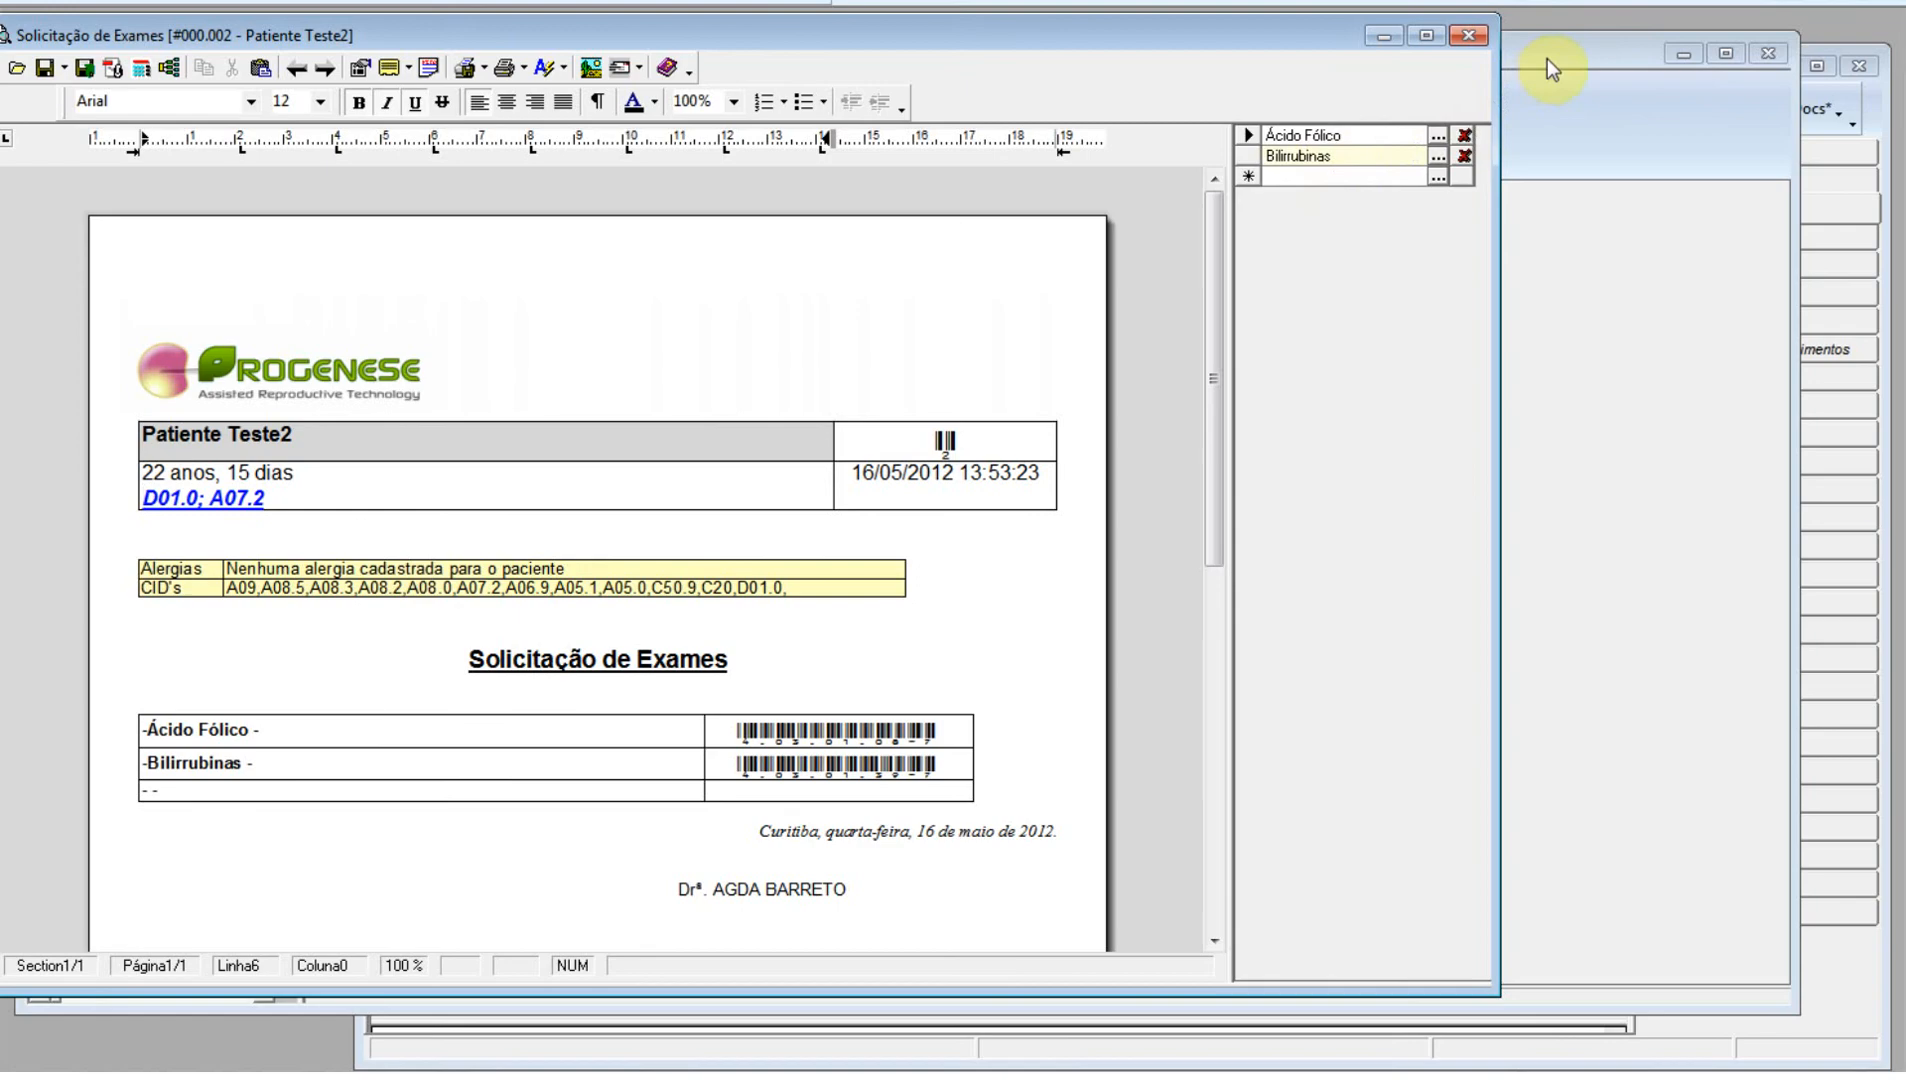
# Review the CIDs in the patient's registration record from the patient console, and close the record.
pyautogui.click(1552, 68)
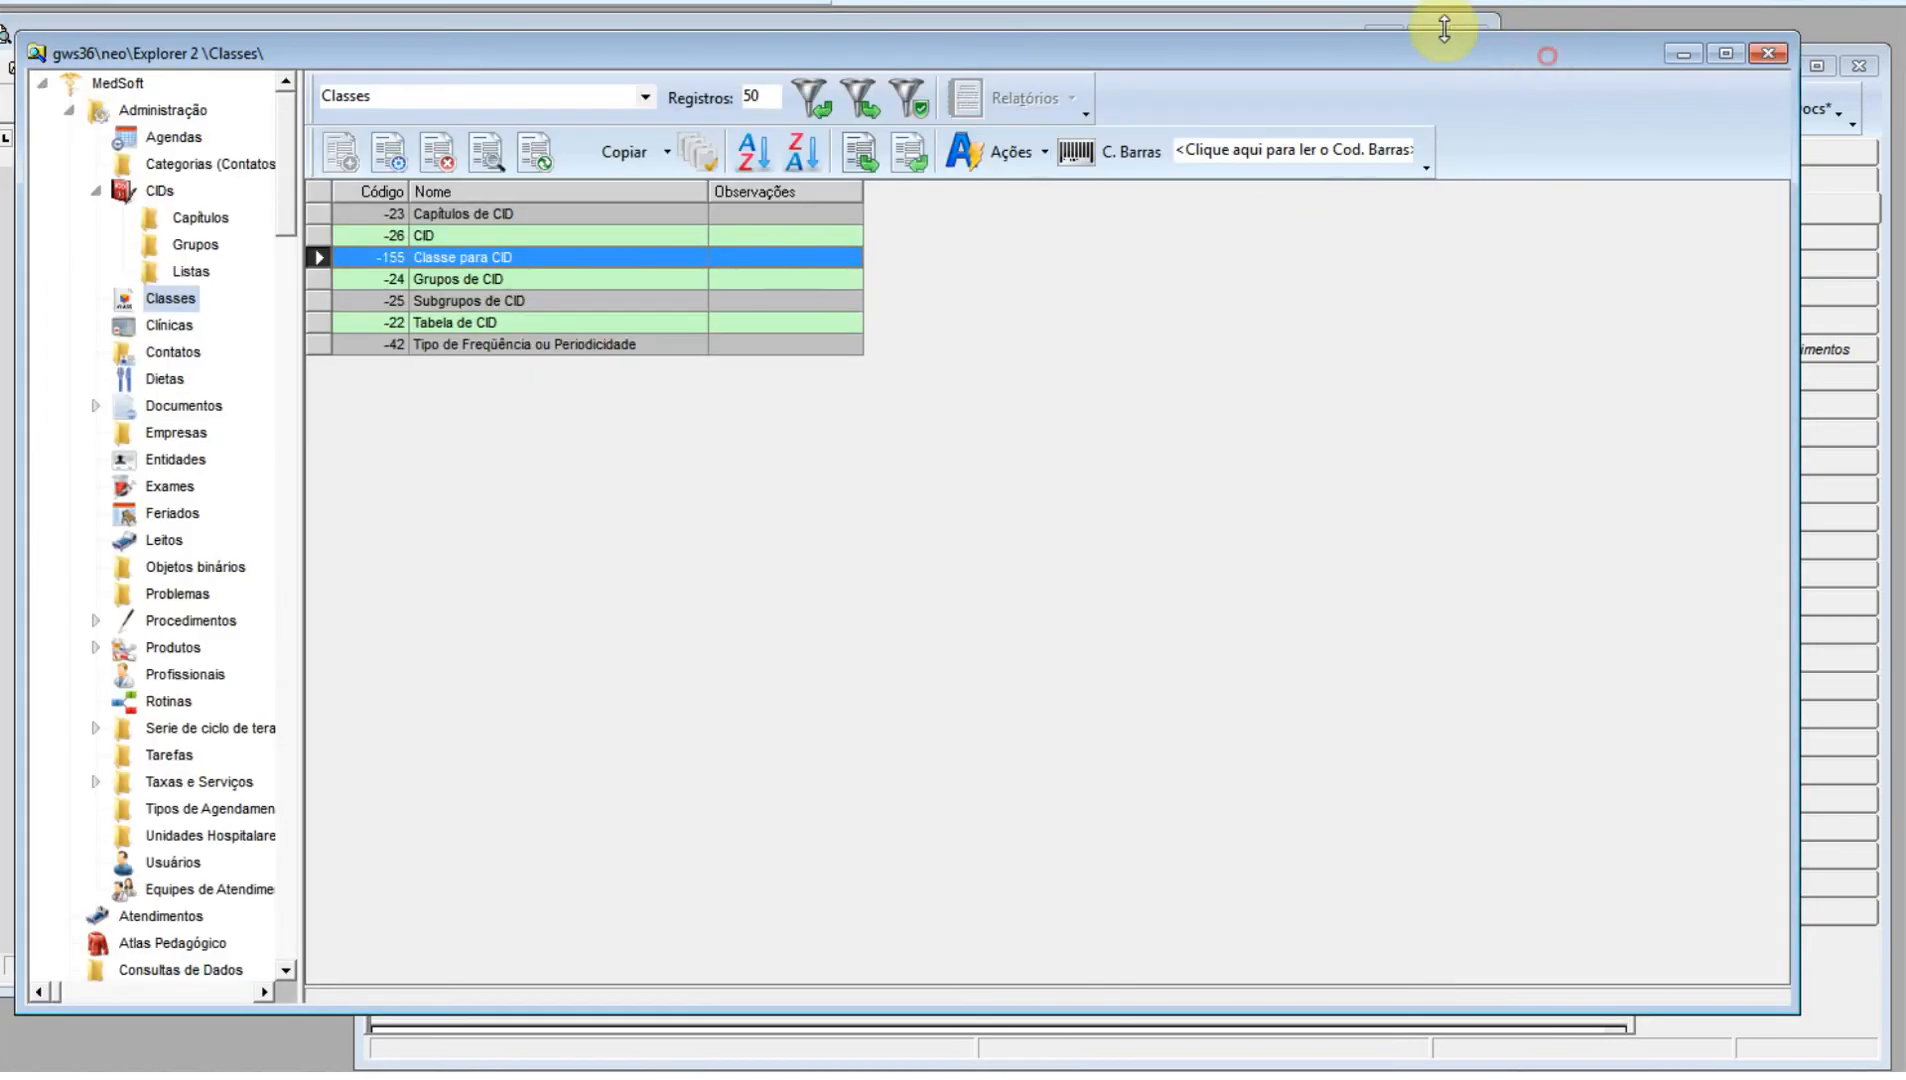
pyautogui.click(1877, 125)
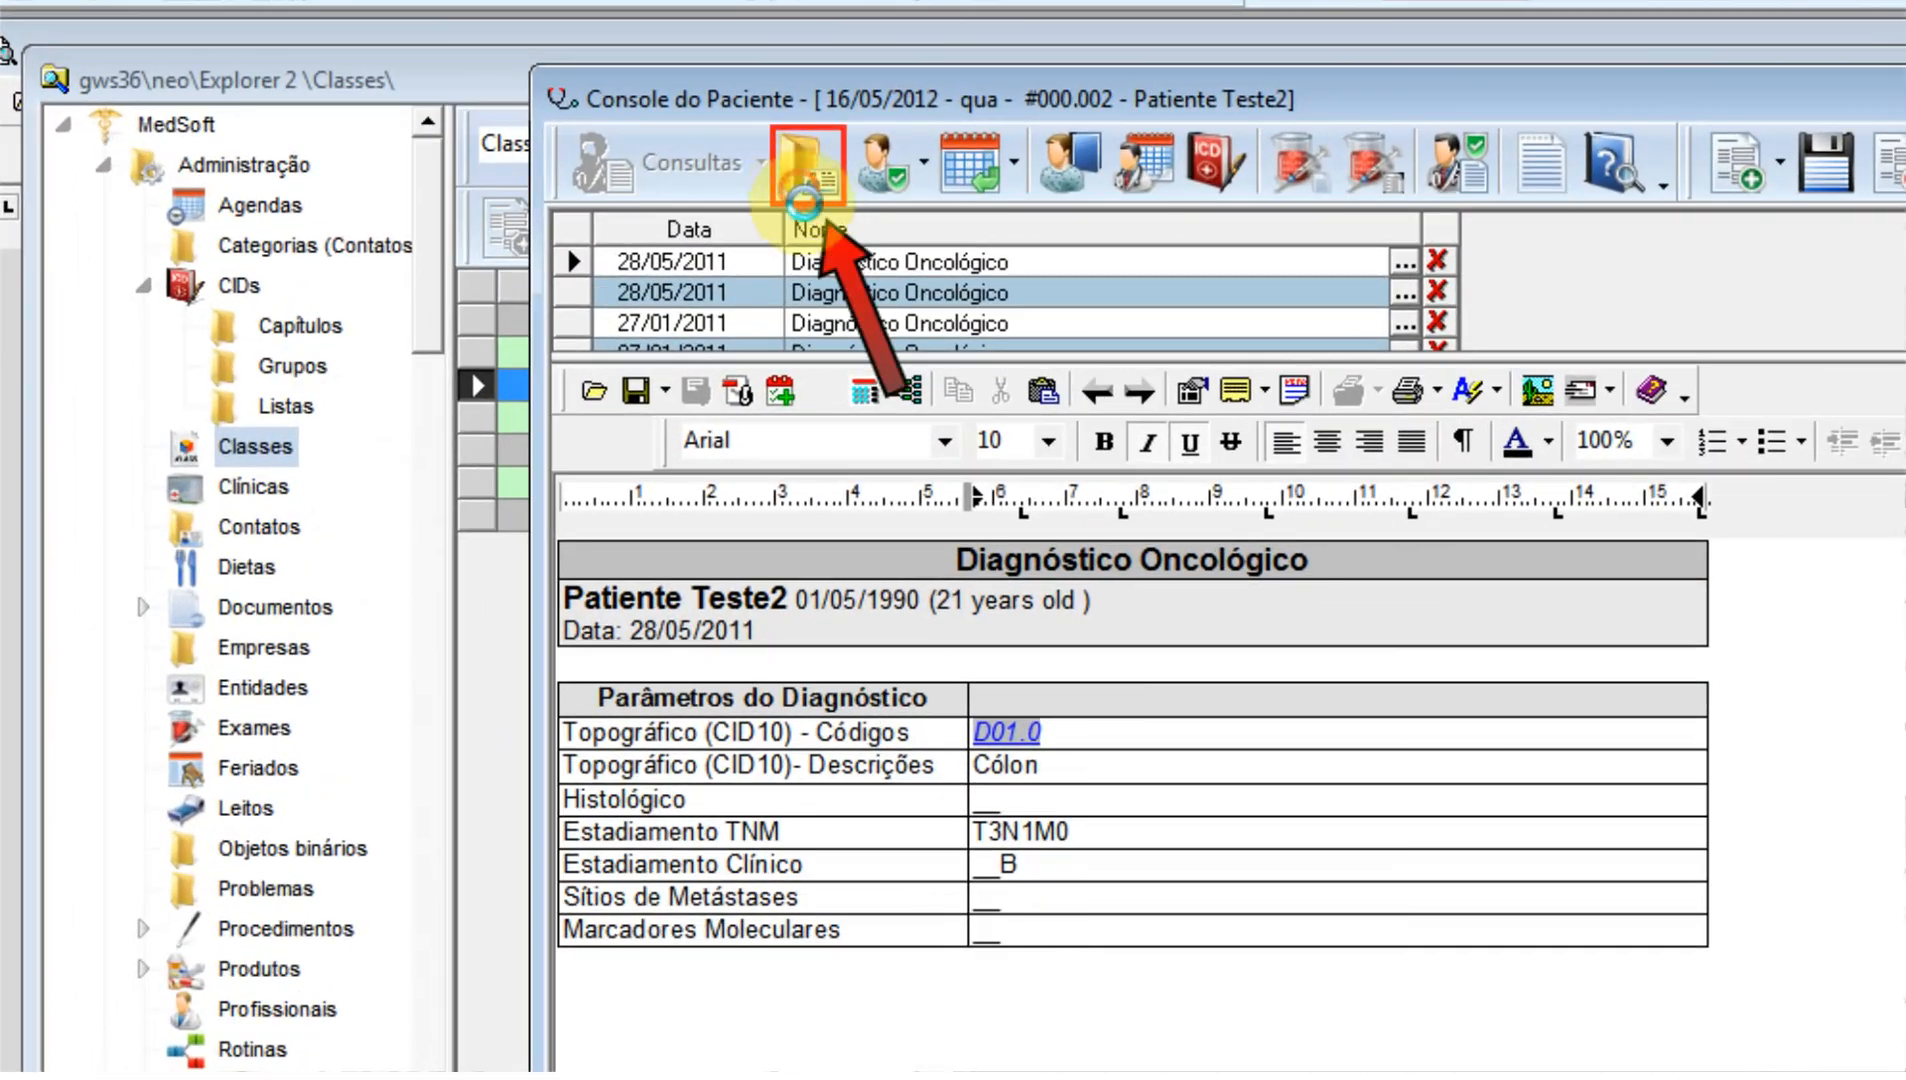
pyautogui.click(539, 116)
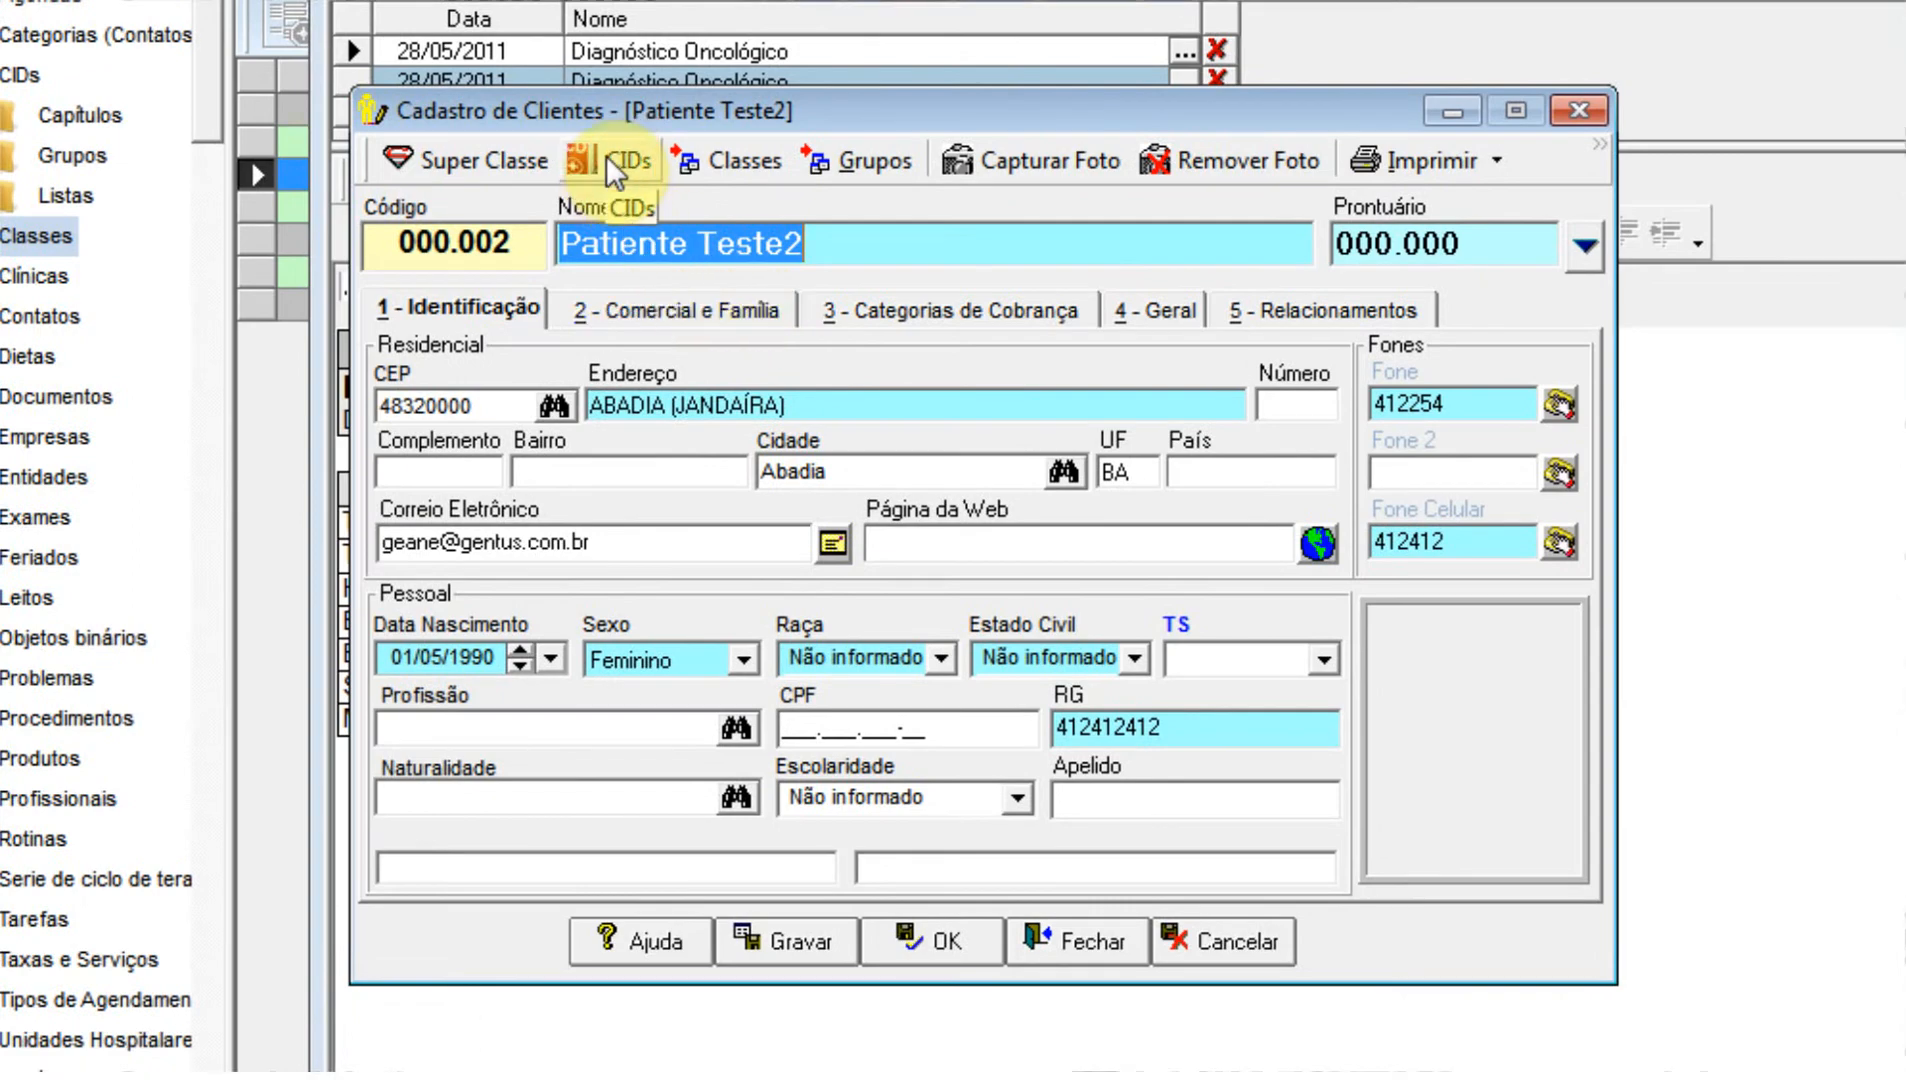
pyautogui.click(615, 168)
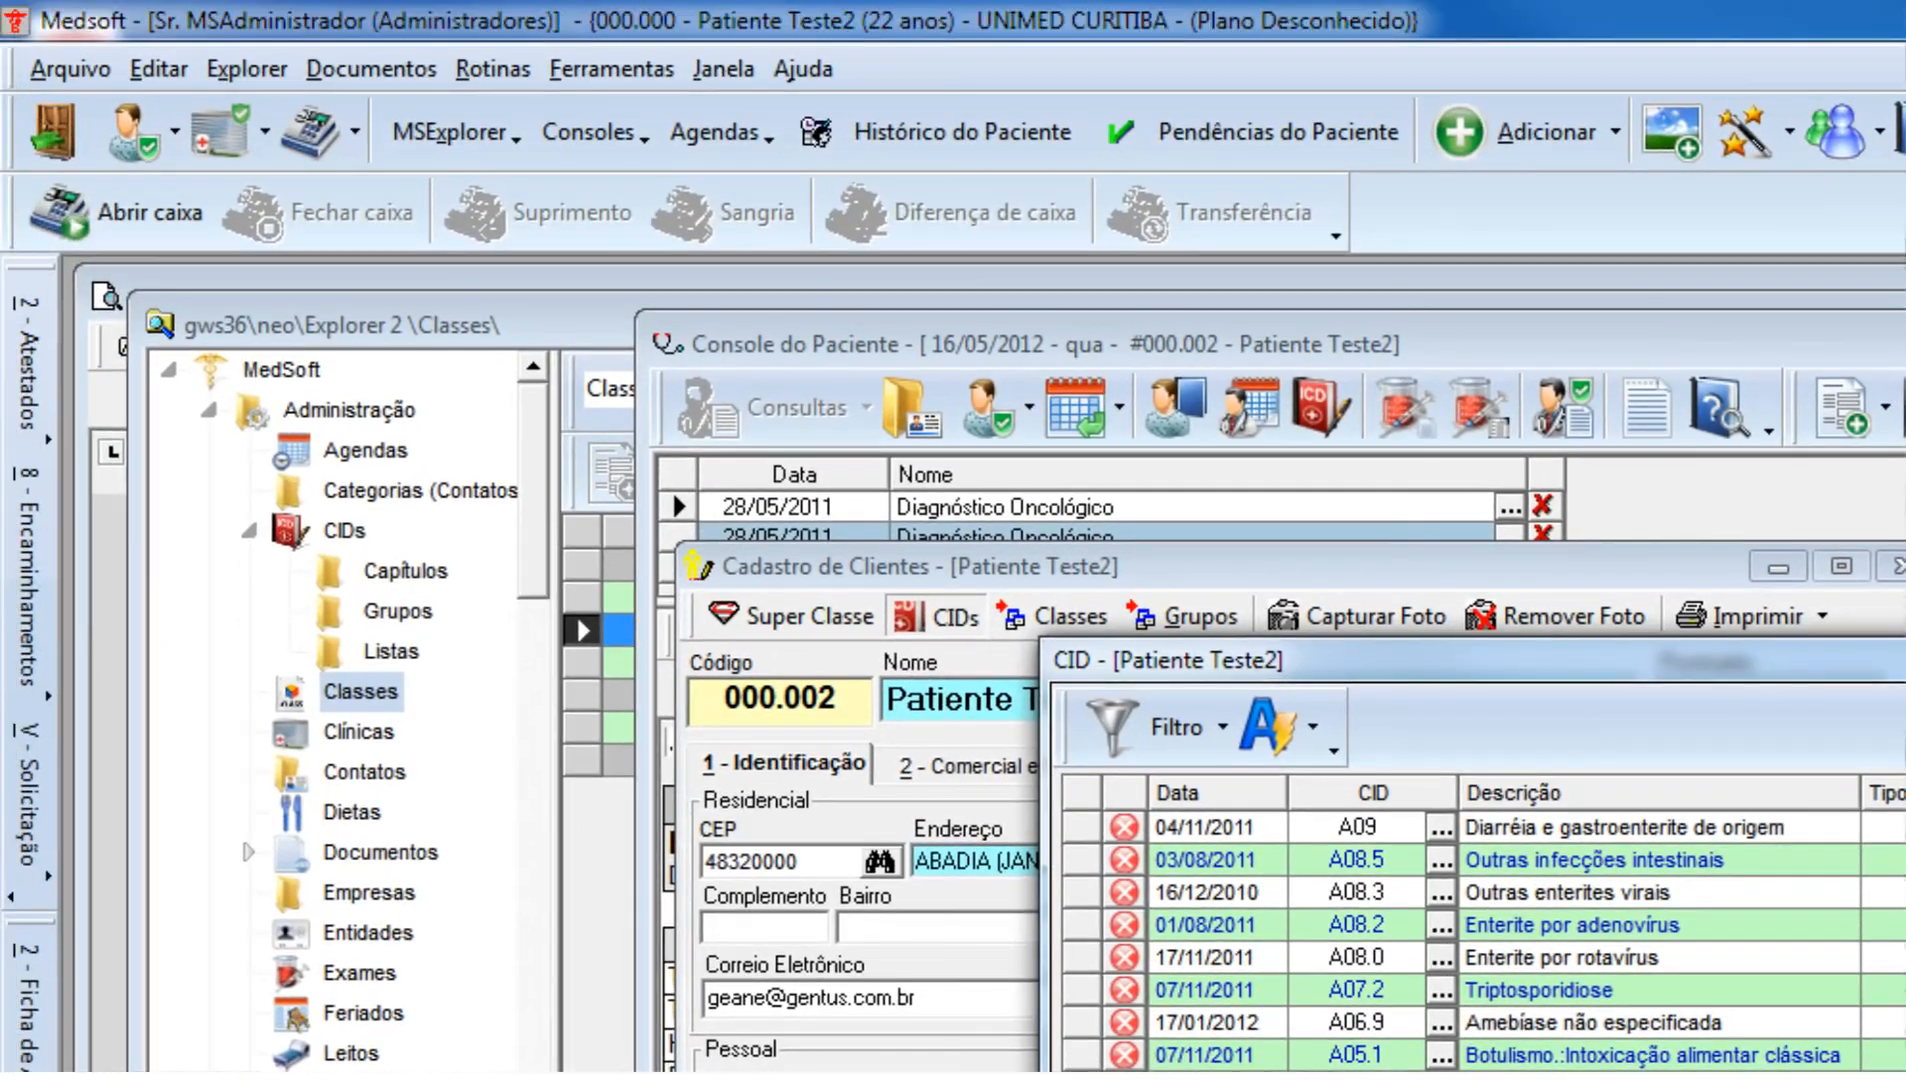
pyautogui.click(1902, 658)
pyautogui.click(1898, 566)
pyautogui.click(1895, 1074)
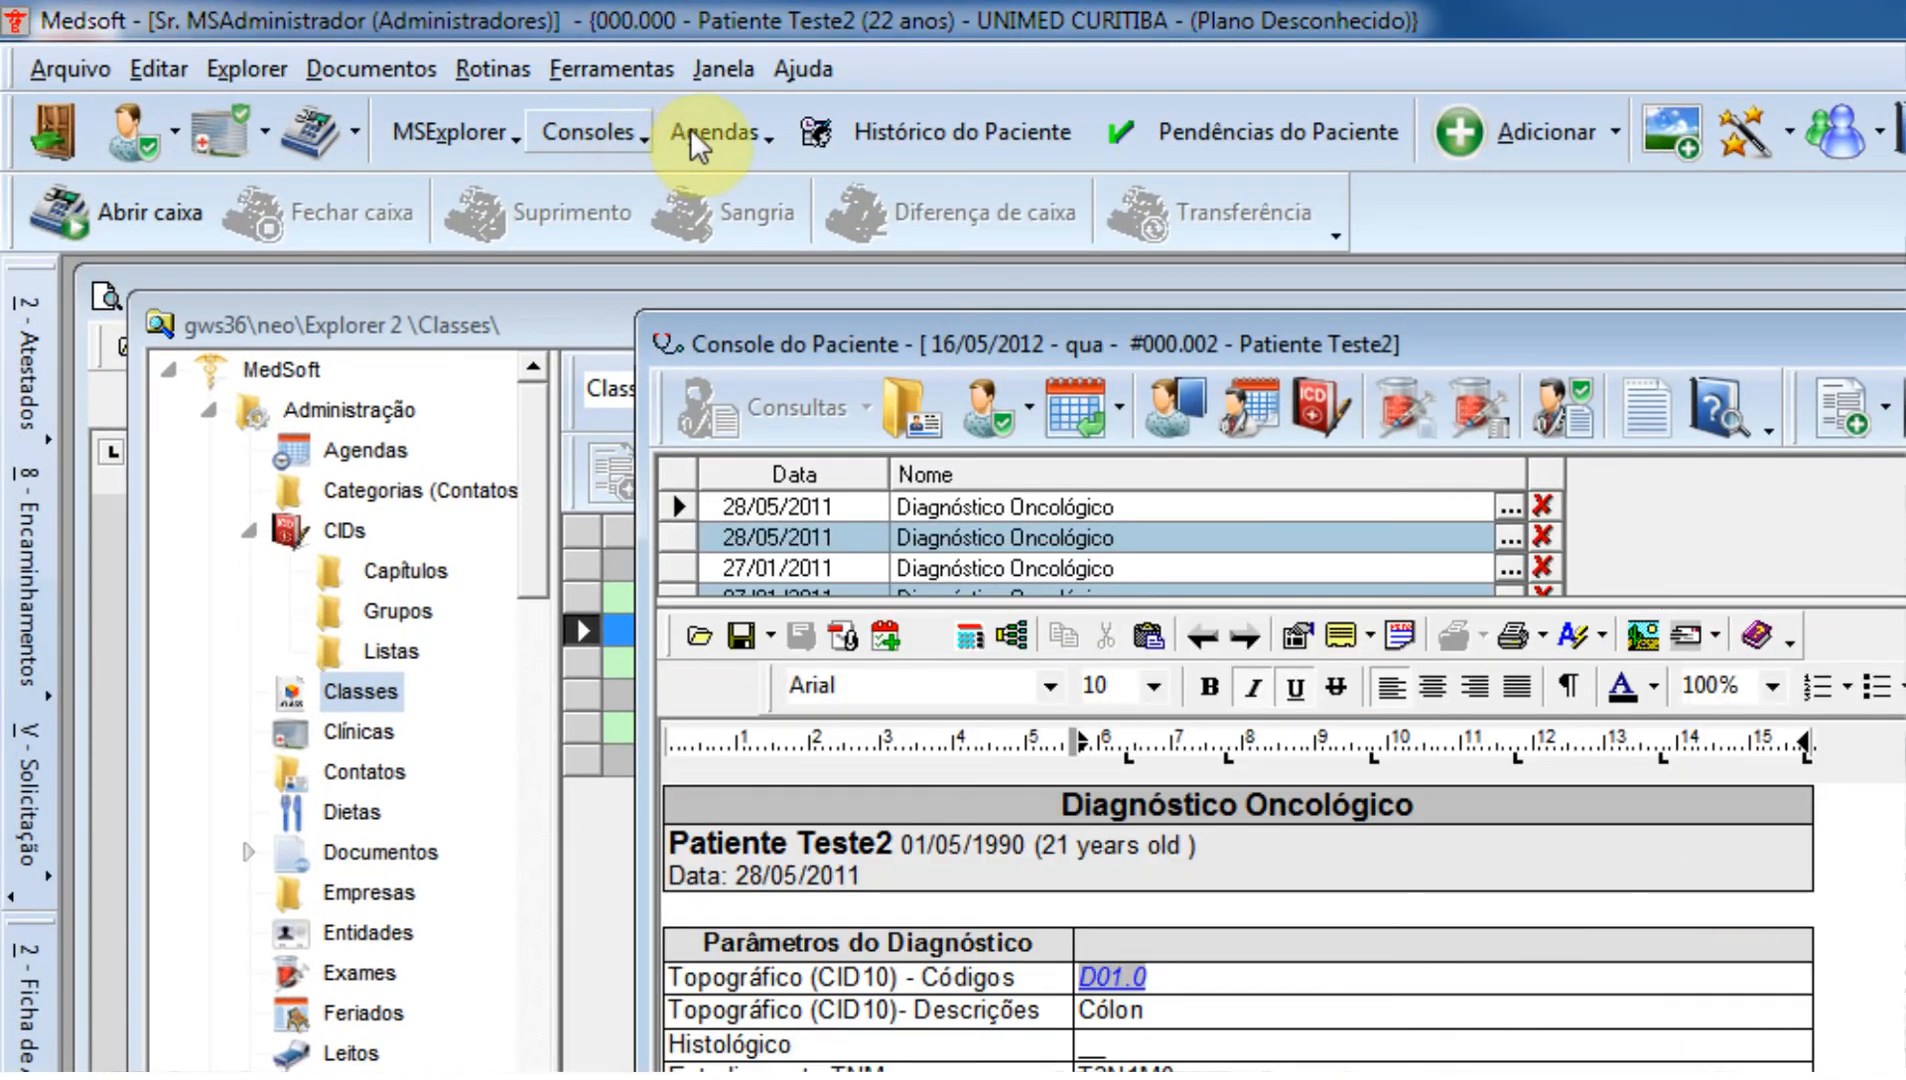
# Open the Psicóloga agenda and start an 11:00 appointment on 25/05/2012 for the active patient, leaving the open appointments uncancelled.
pyautogui.click(704, 131)
pyautogui.click(760, 198)
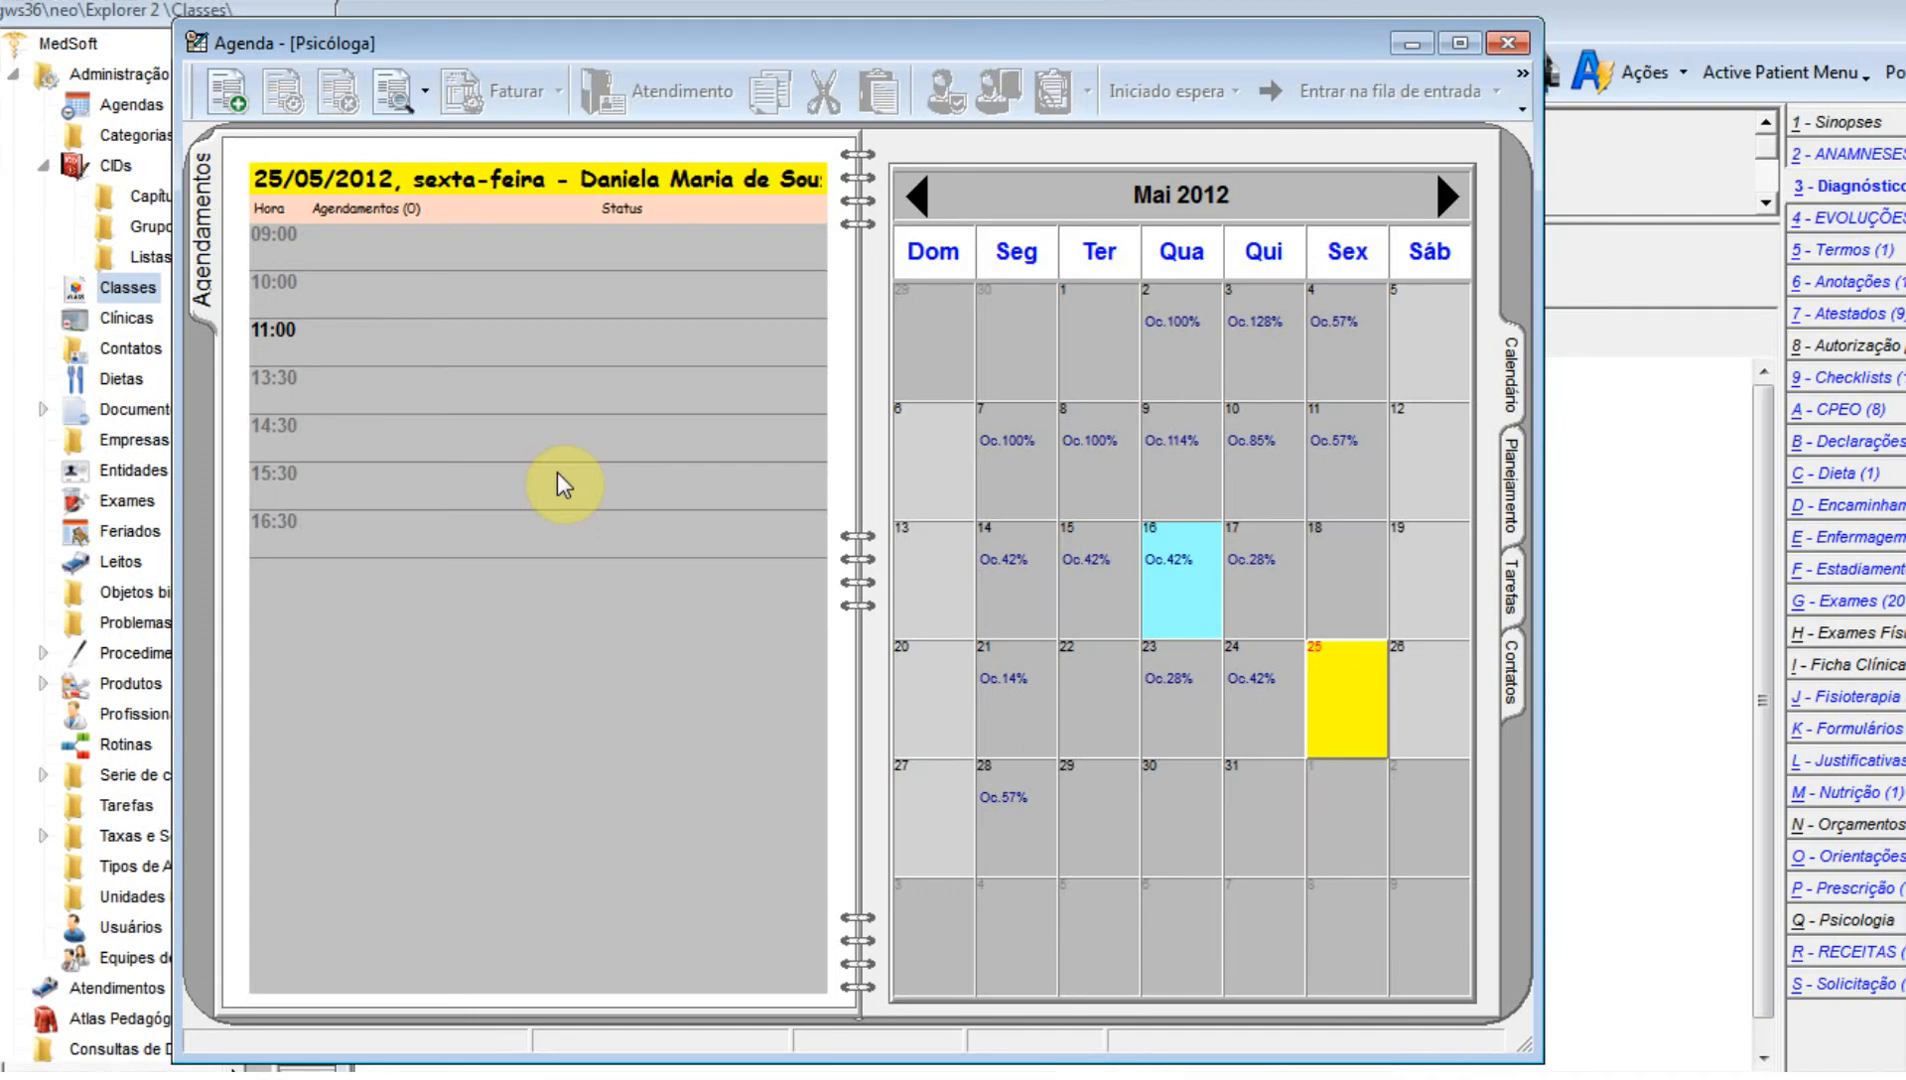
pyautogui.doubleClick(480, 335)
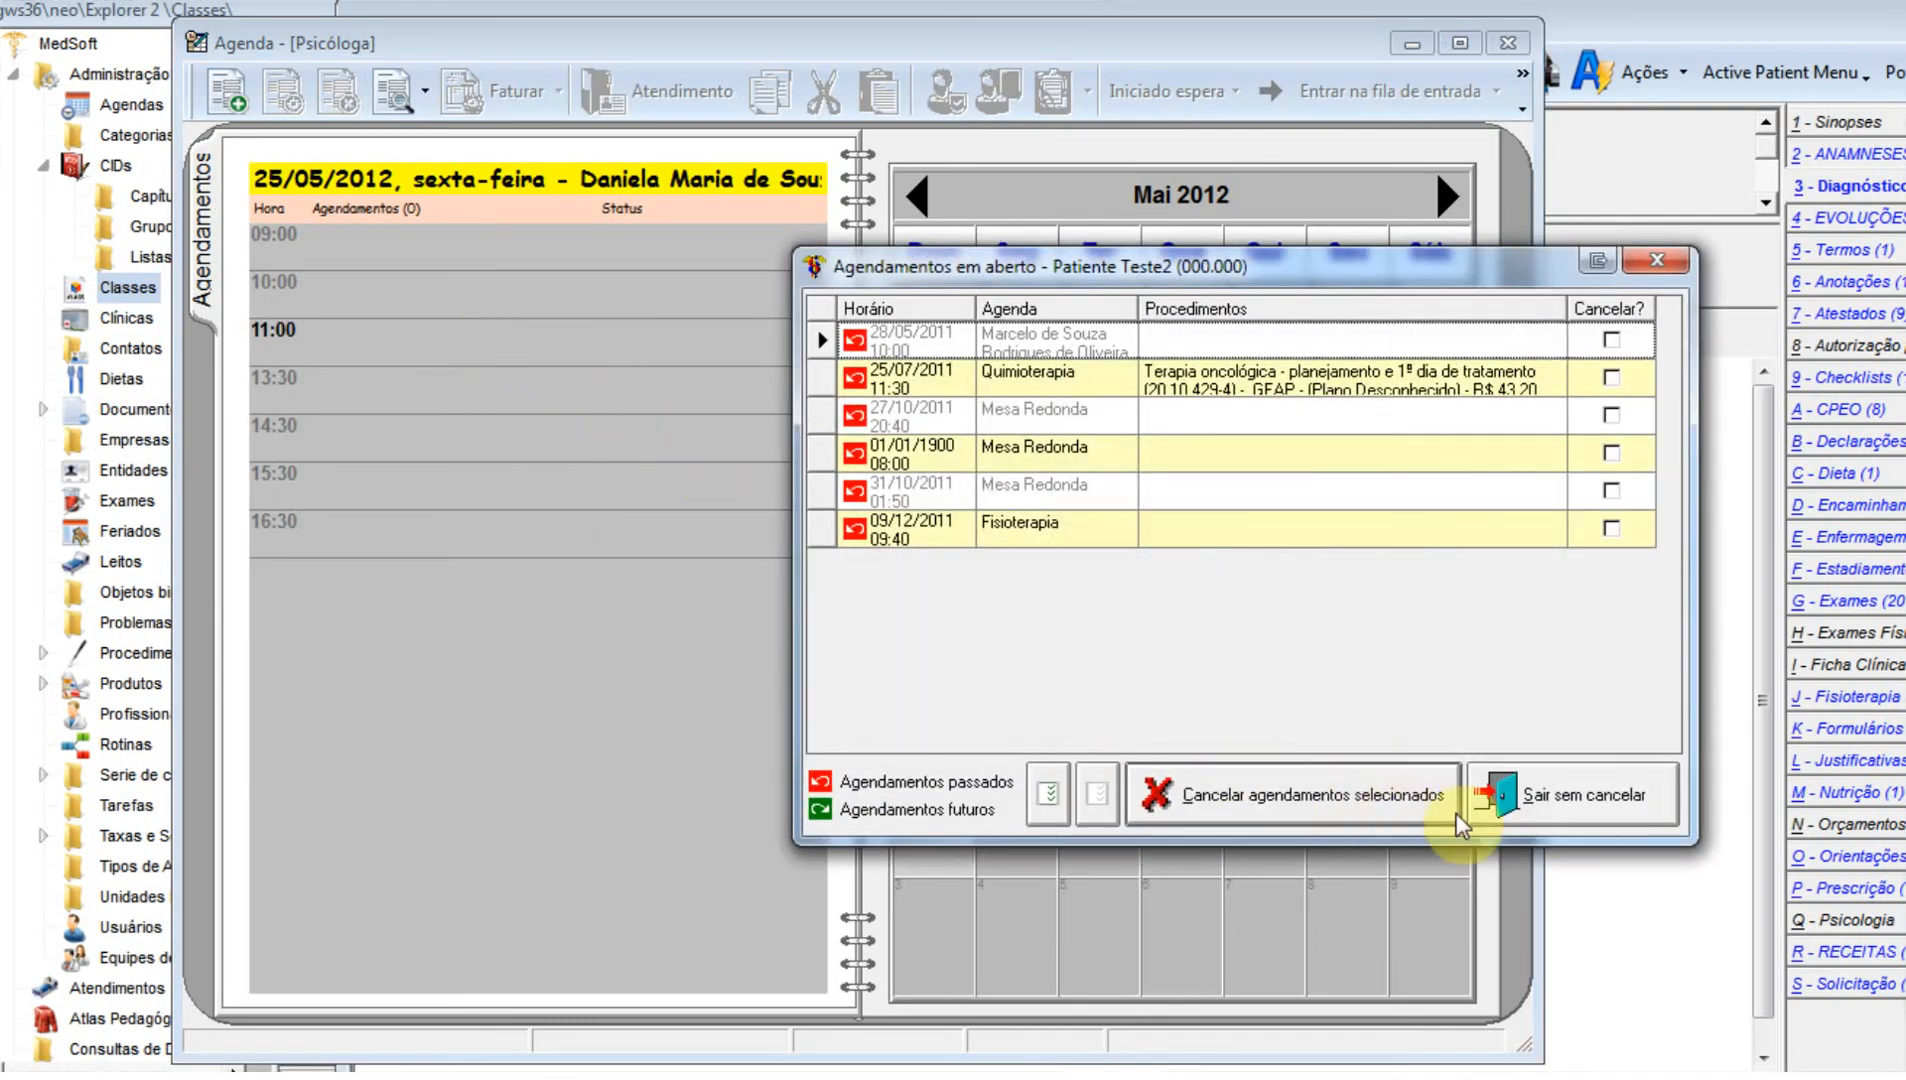
pyautogui.click(1590, 800)
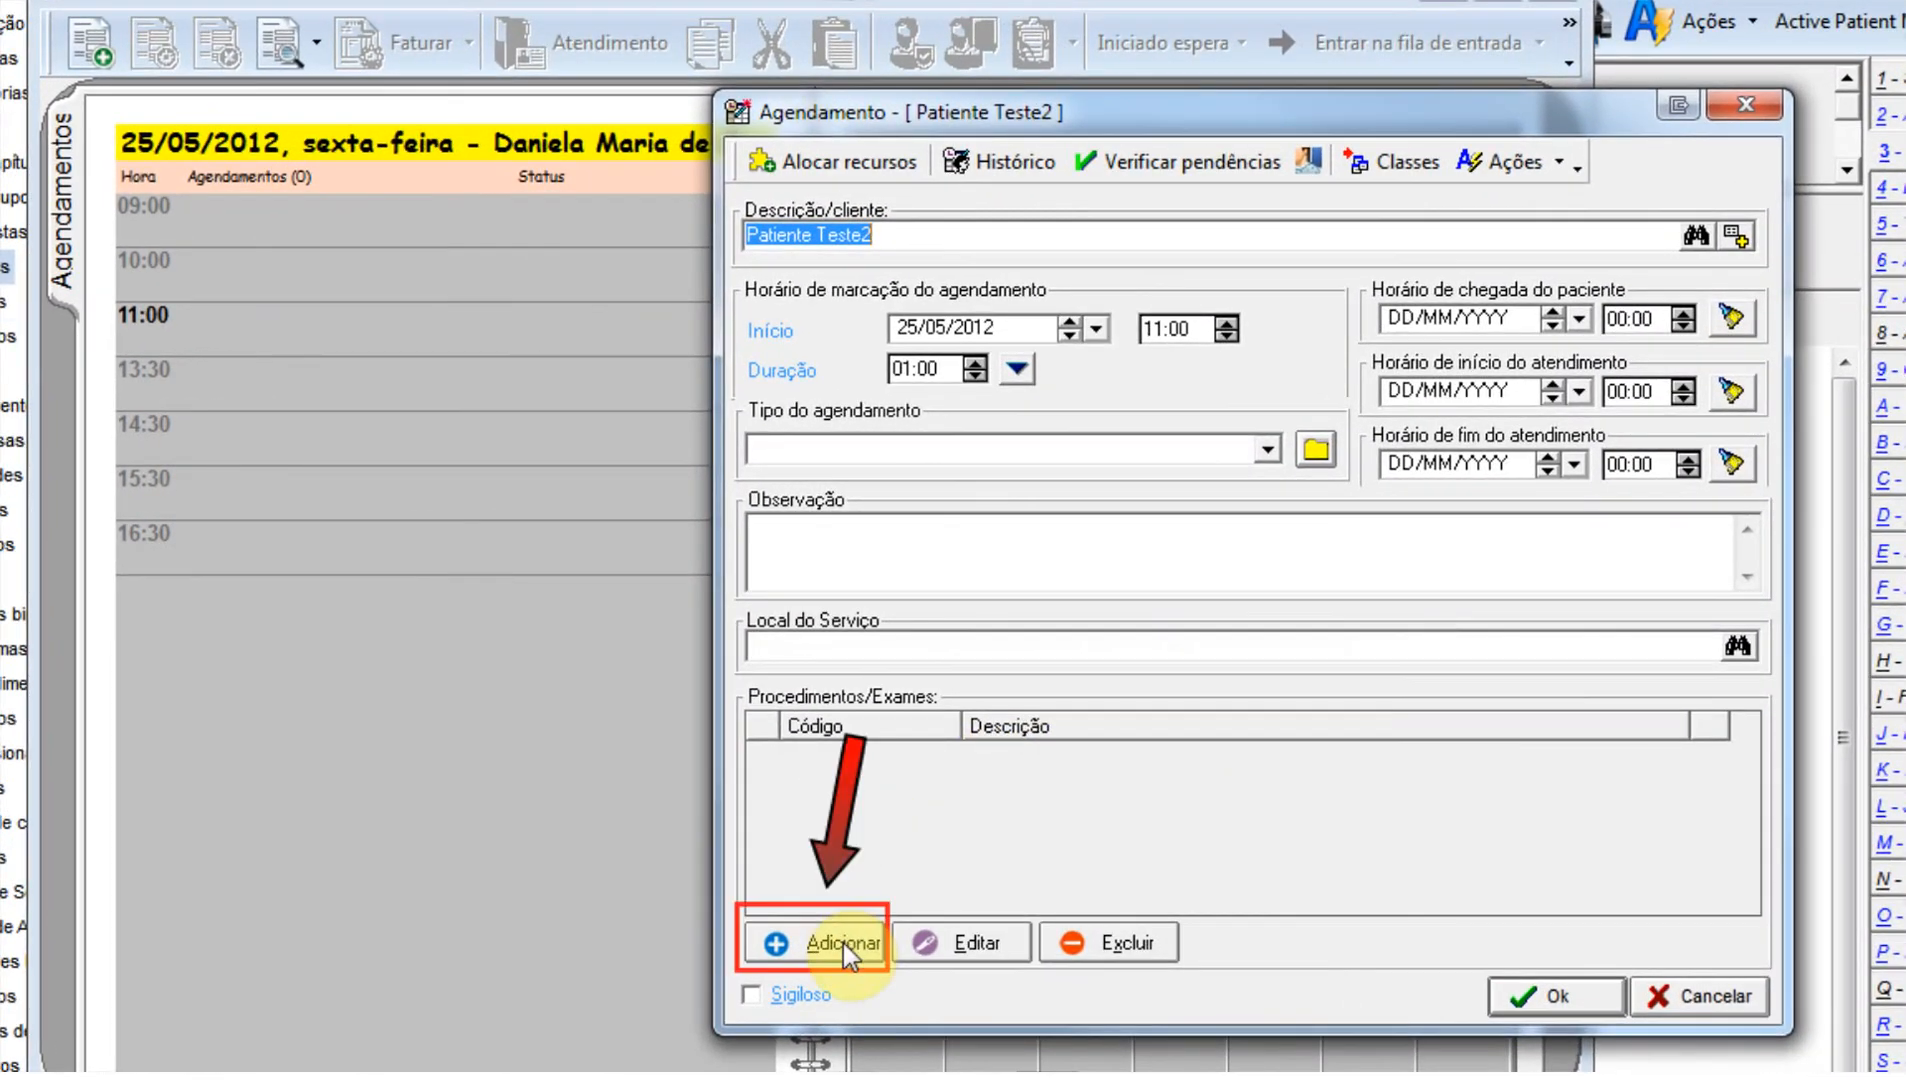
# Add the procedure Terapia oncológica - por dia subseqüente de tratamento under PARTICULAR - NIPOMED to the appointment, keeping the pending atendimentos open.
pyautogui.click(843, 943)
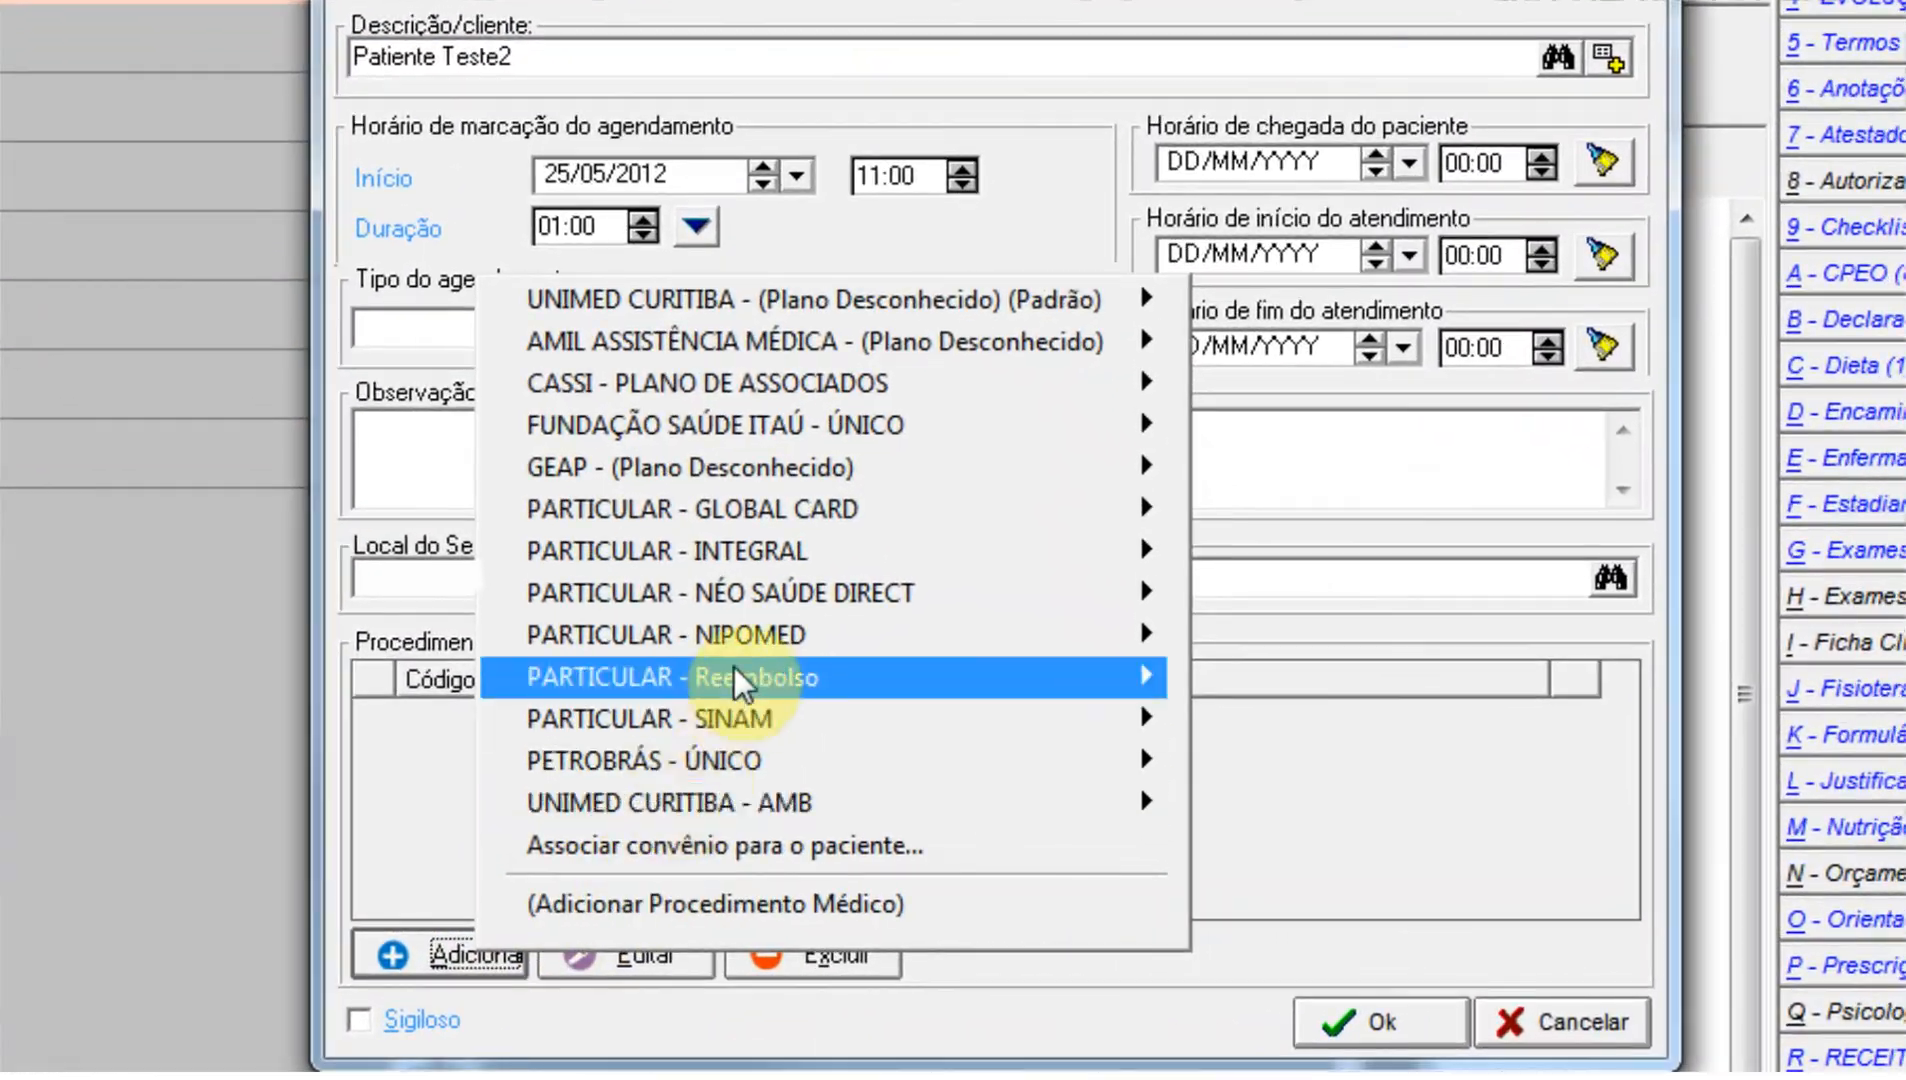
pyautogui.moveTo(873, 645)
pyautogui.click(1278, 758)
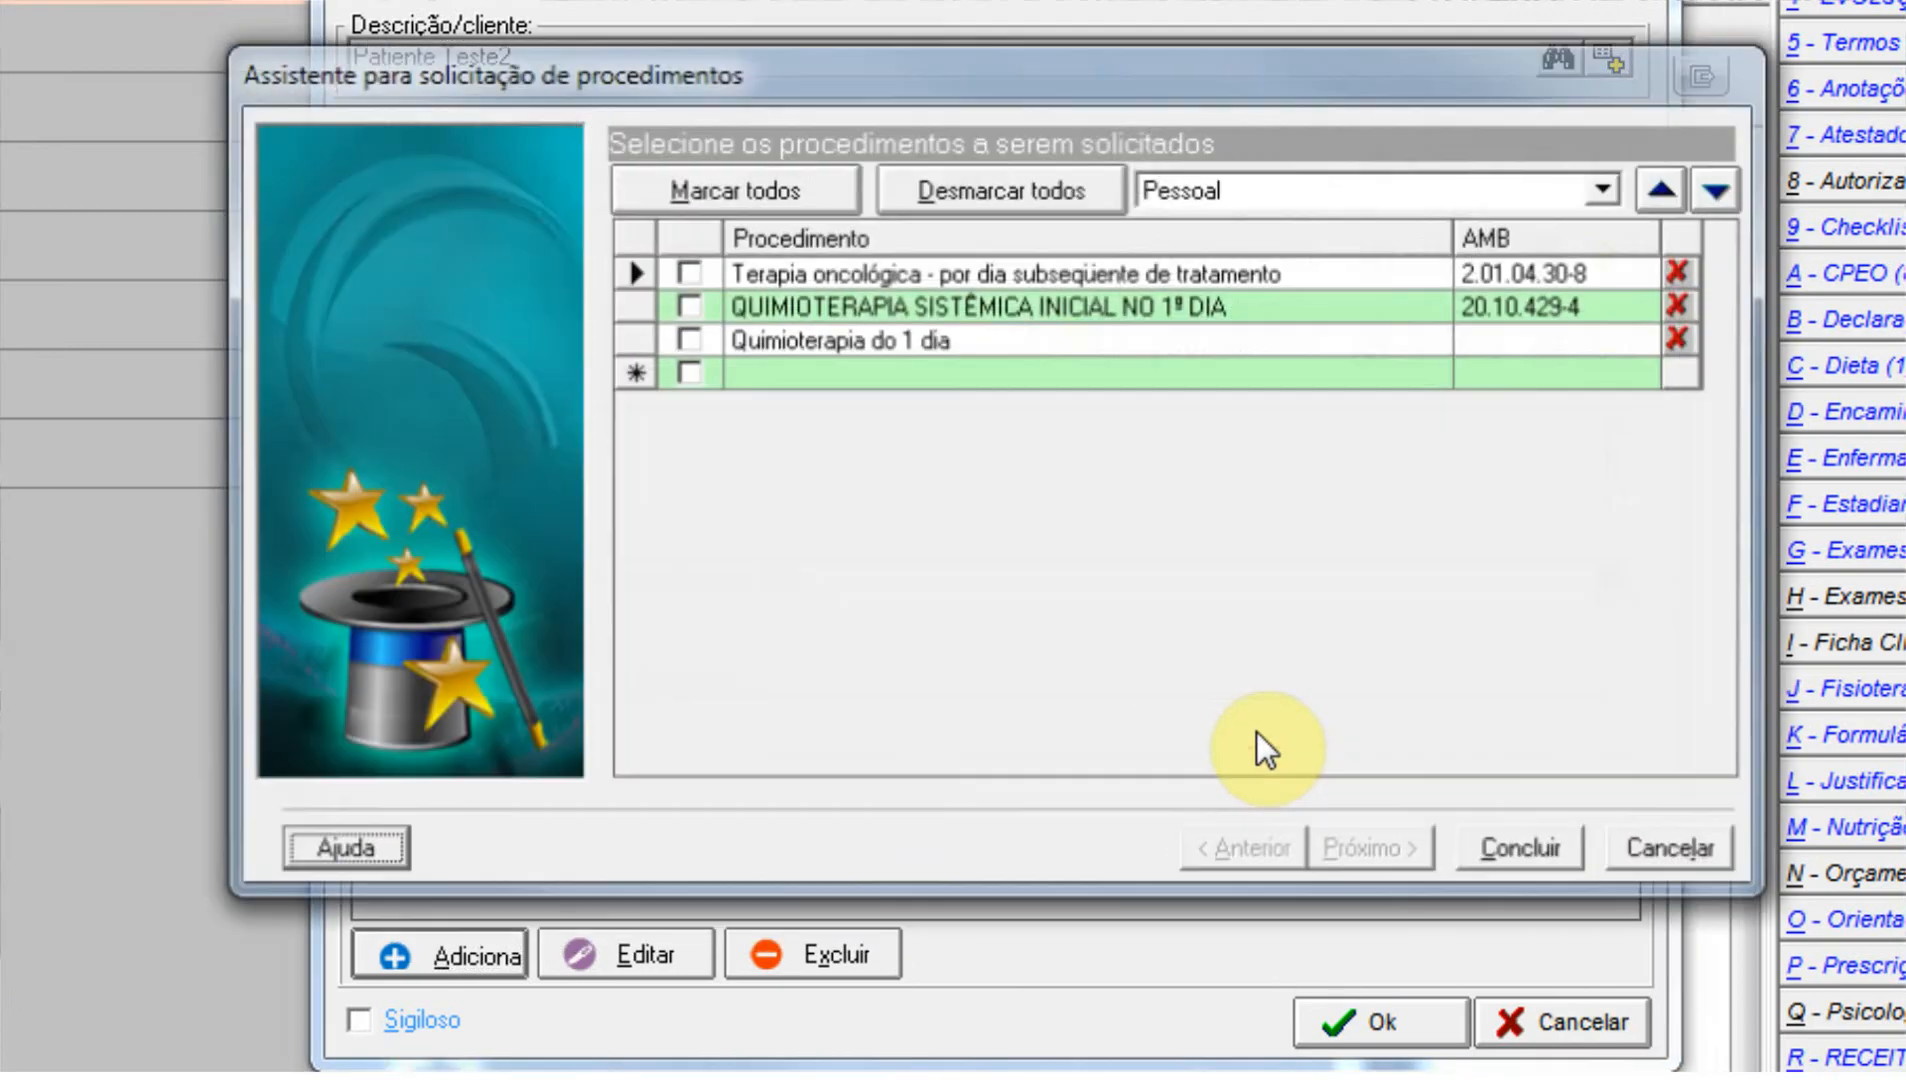
pyautogui.click(689, 273)
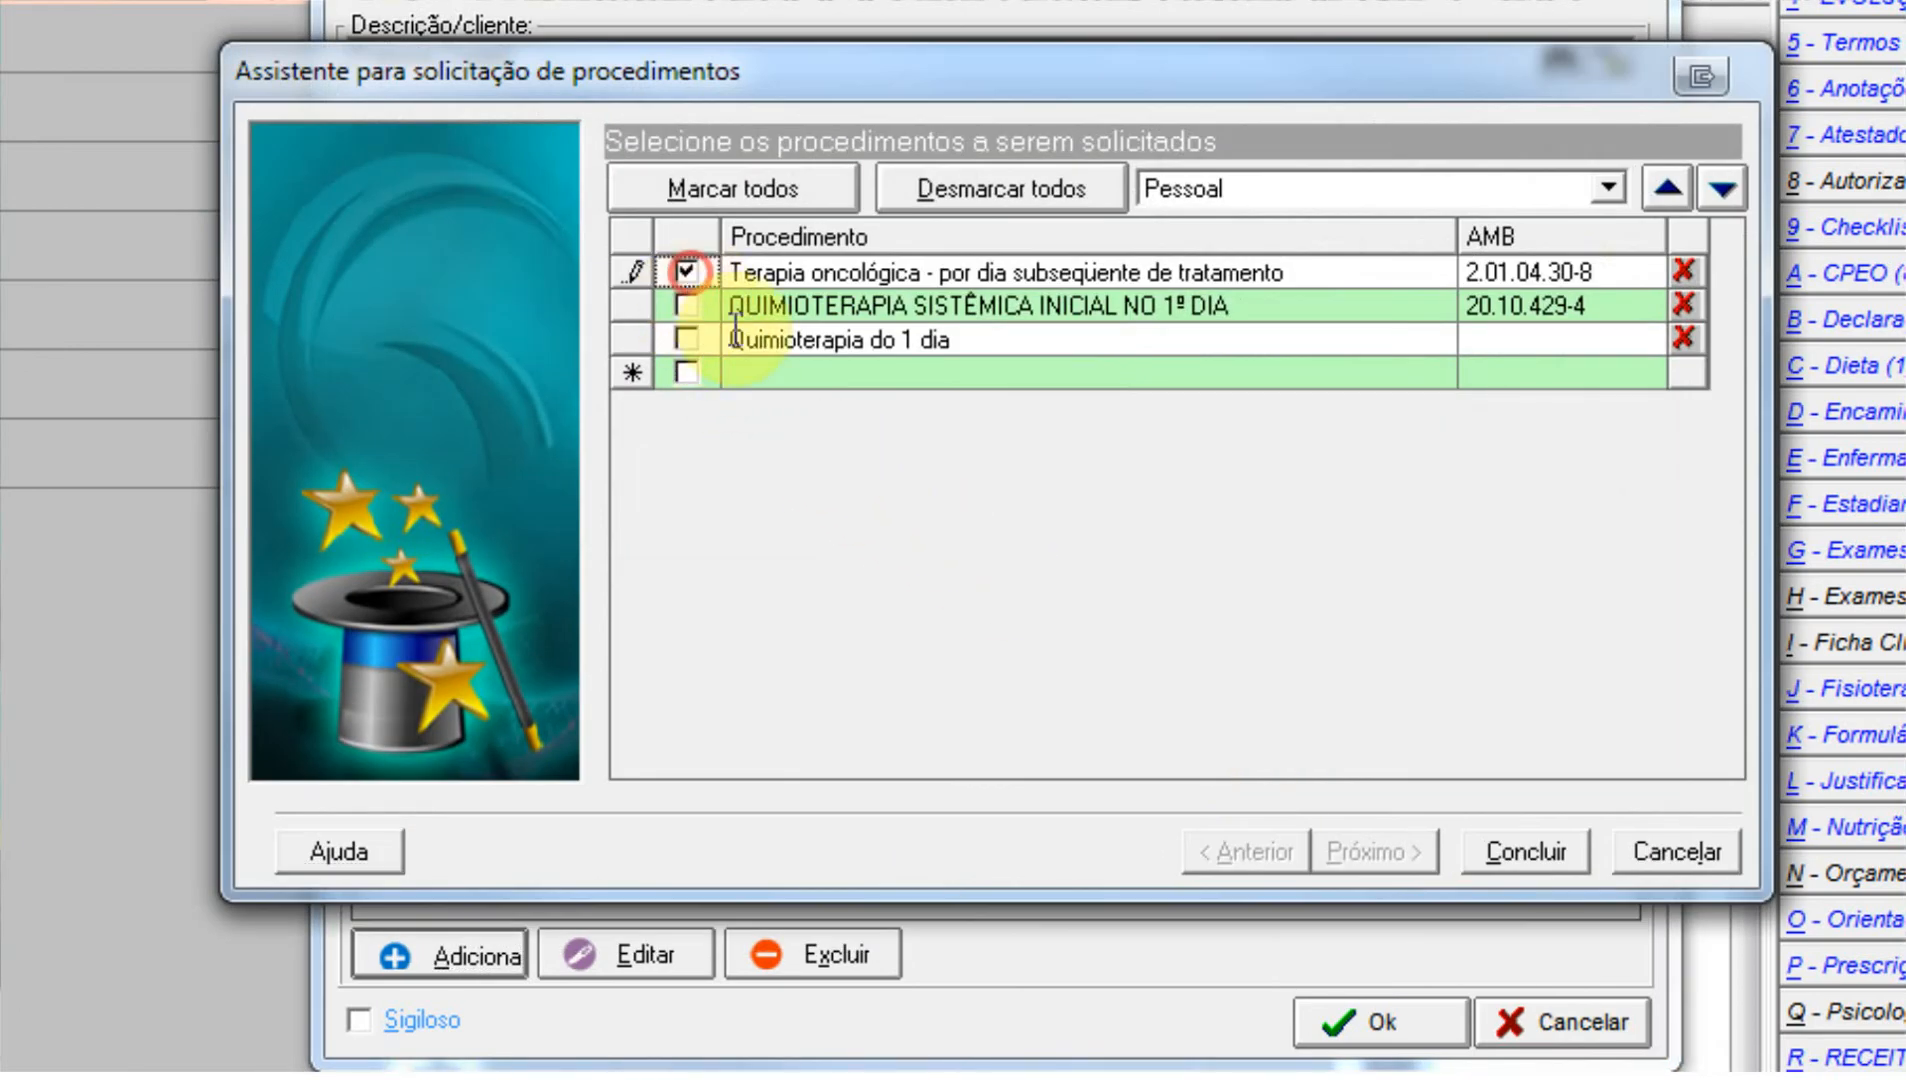
pyautogui.click(1517, 852)
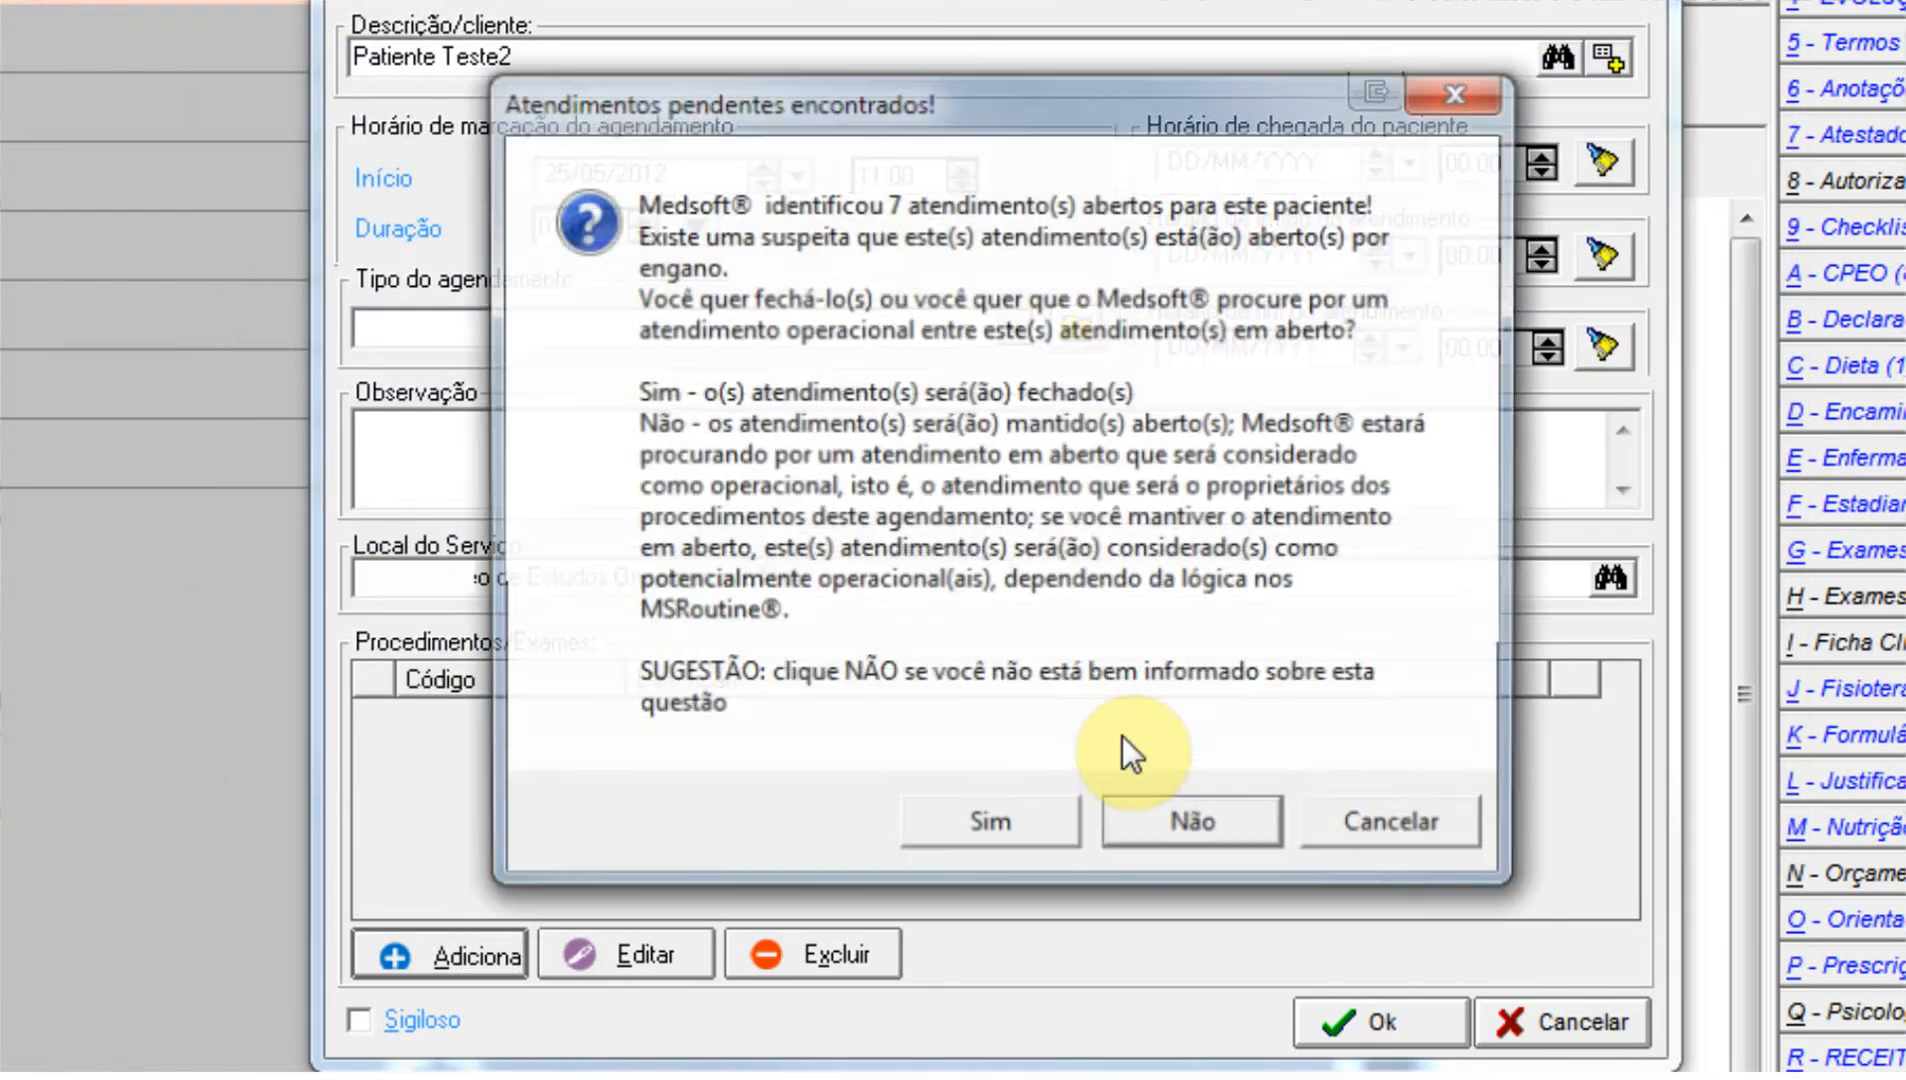
pyautogui.click(1192, 832)
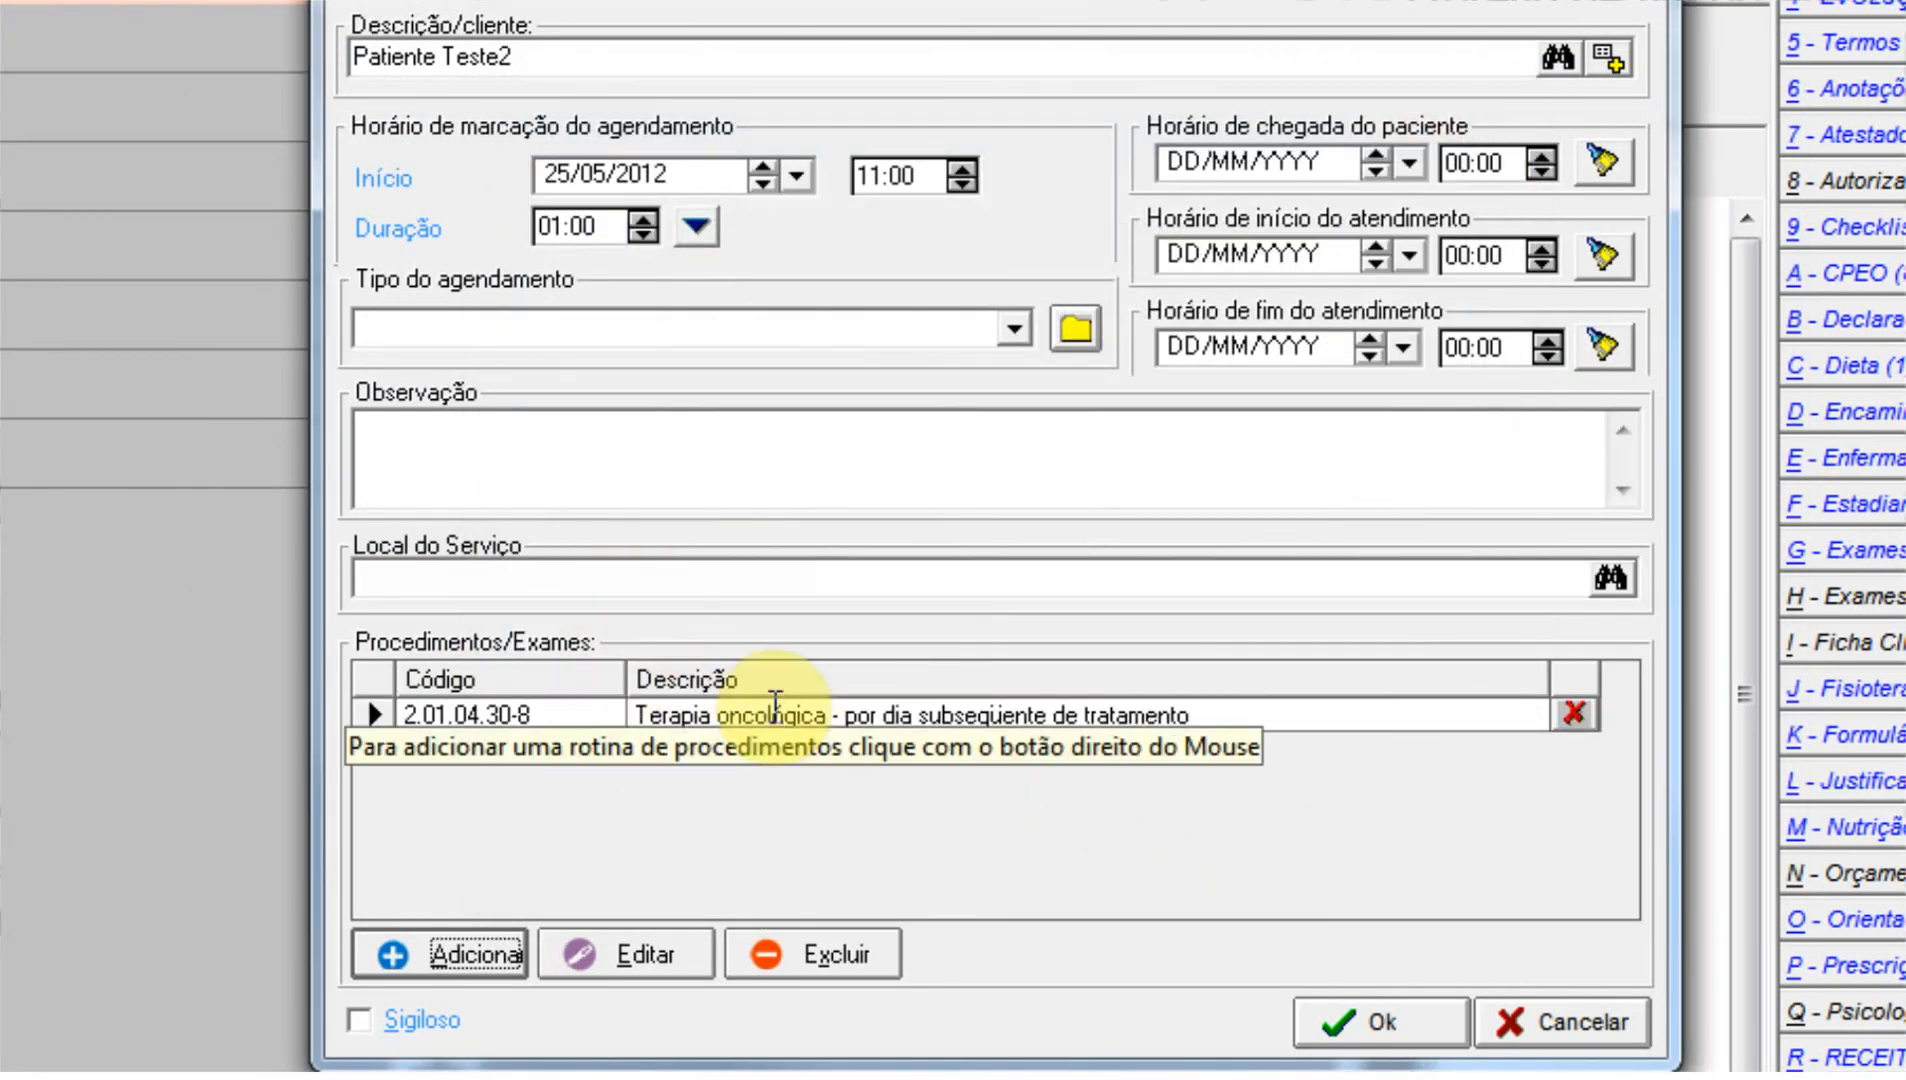
# Open the procedure's details and link CID A07.2 Triptosporidiose to it from the CID 10 list.
pyautogui.doubleClick(775, 705)
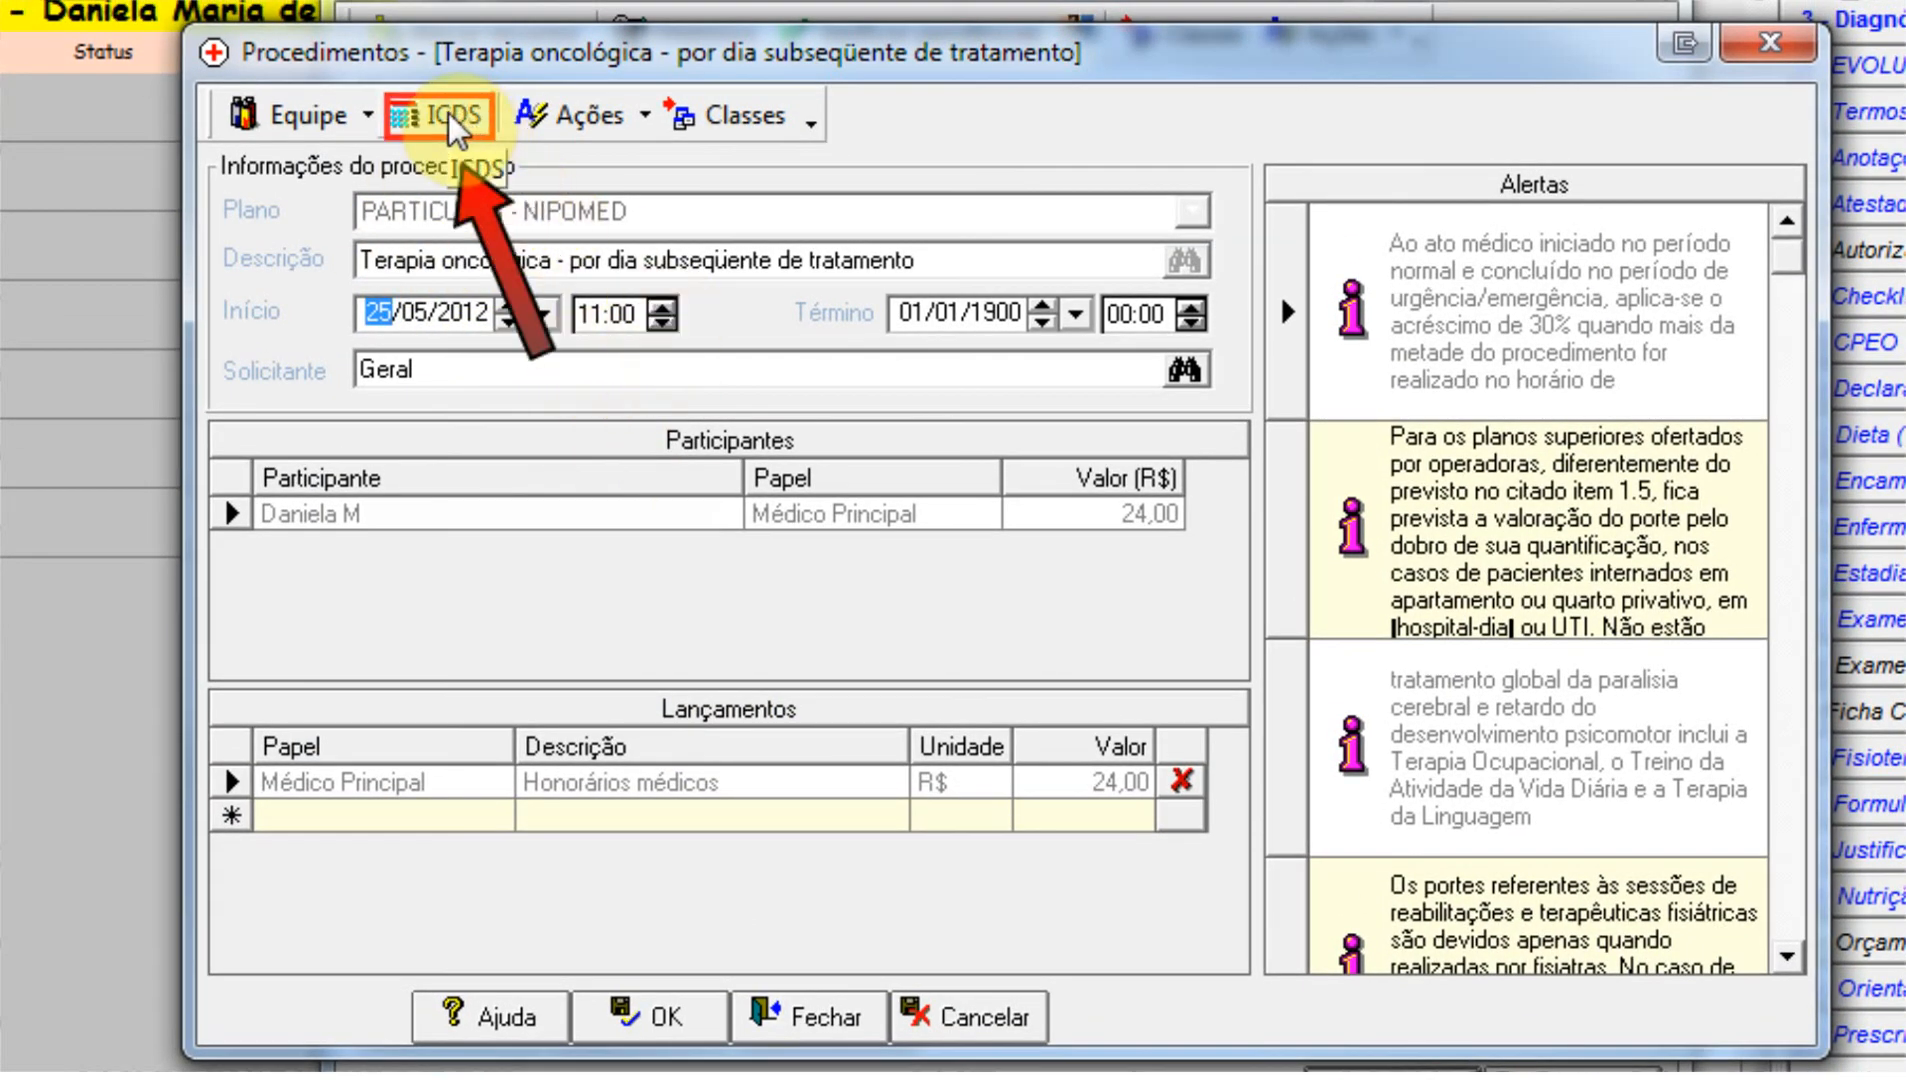
pyautogui.click(448, 118)
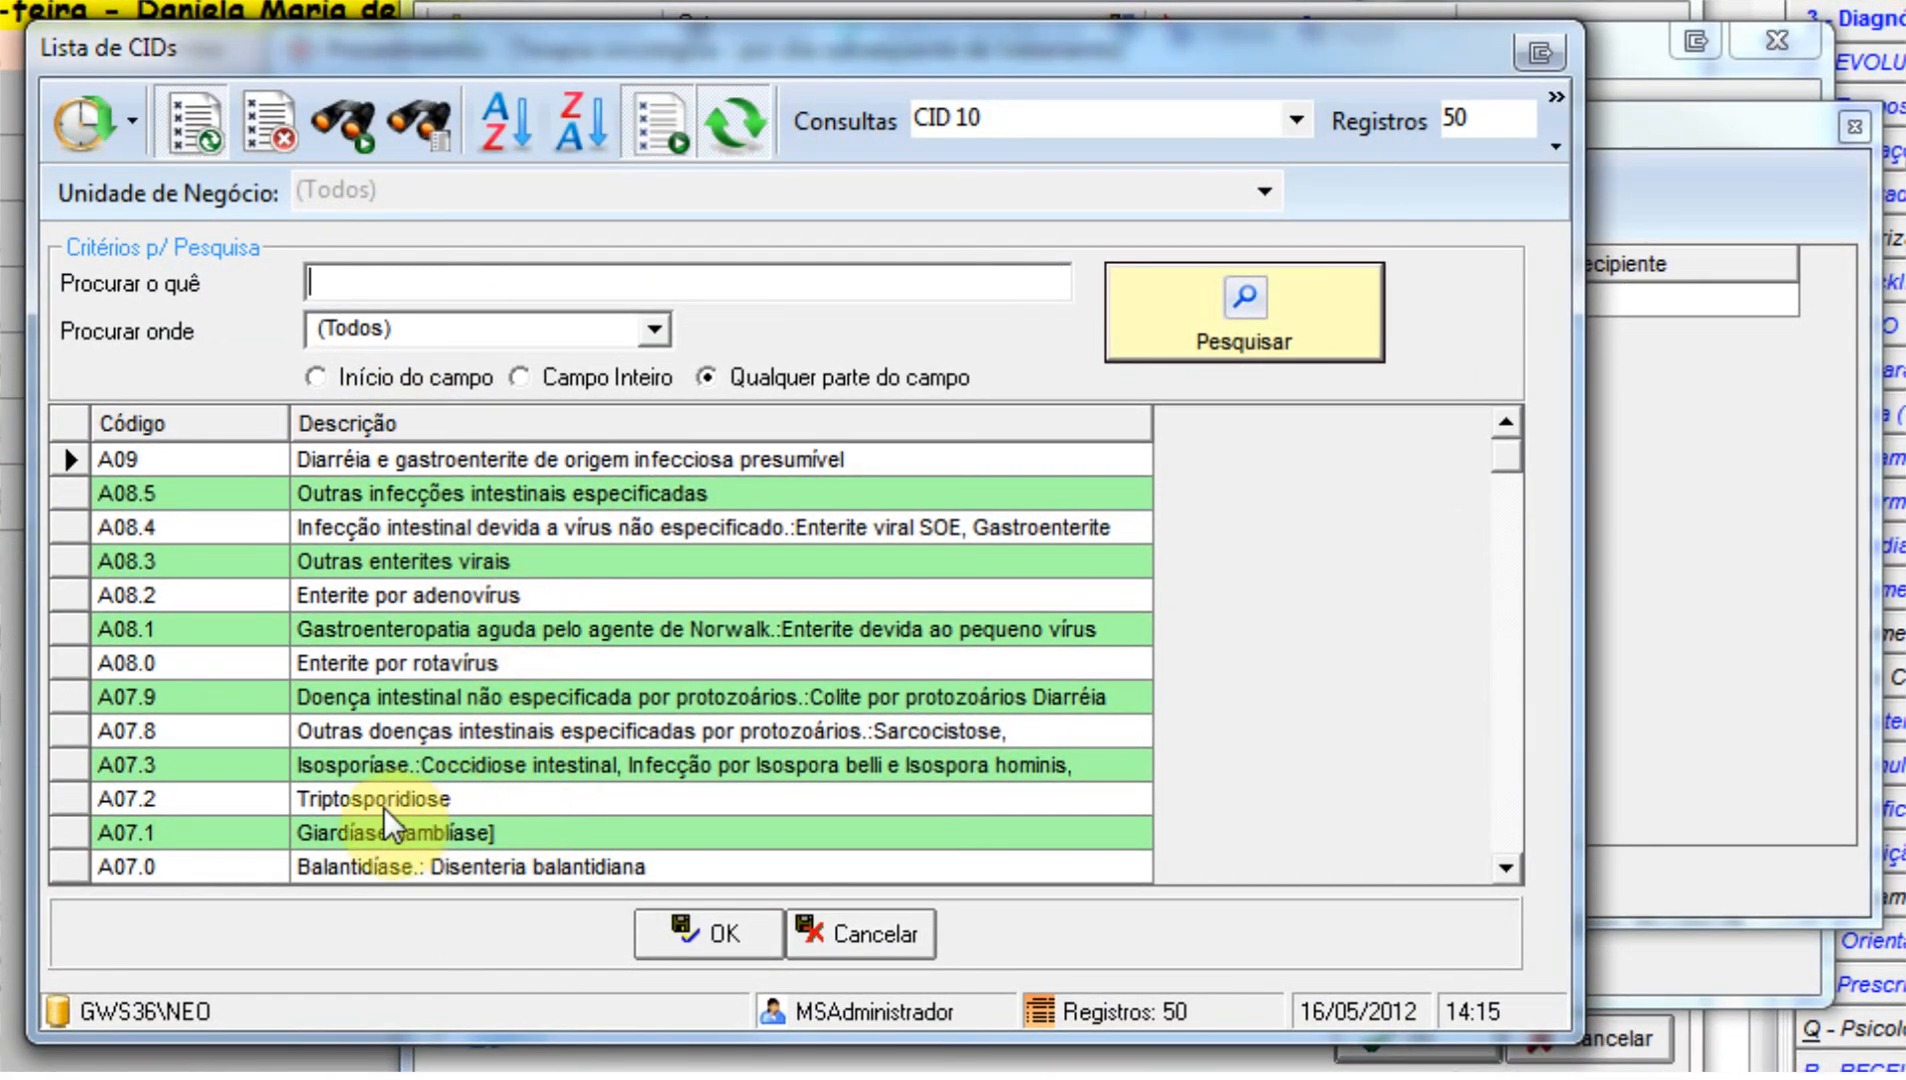
pyautogui.click(453, 801)
pyautogui.click(730, 938)
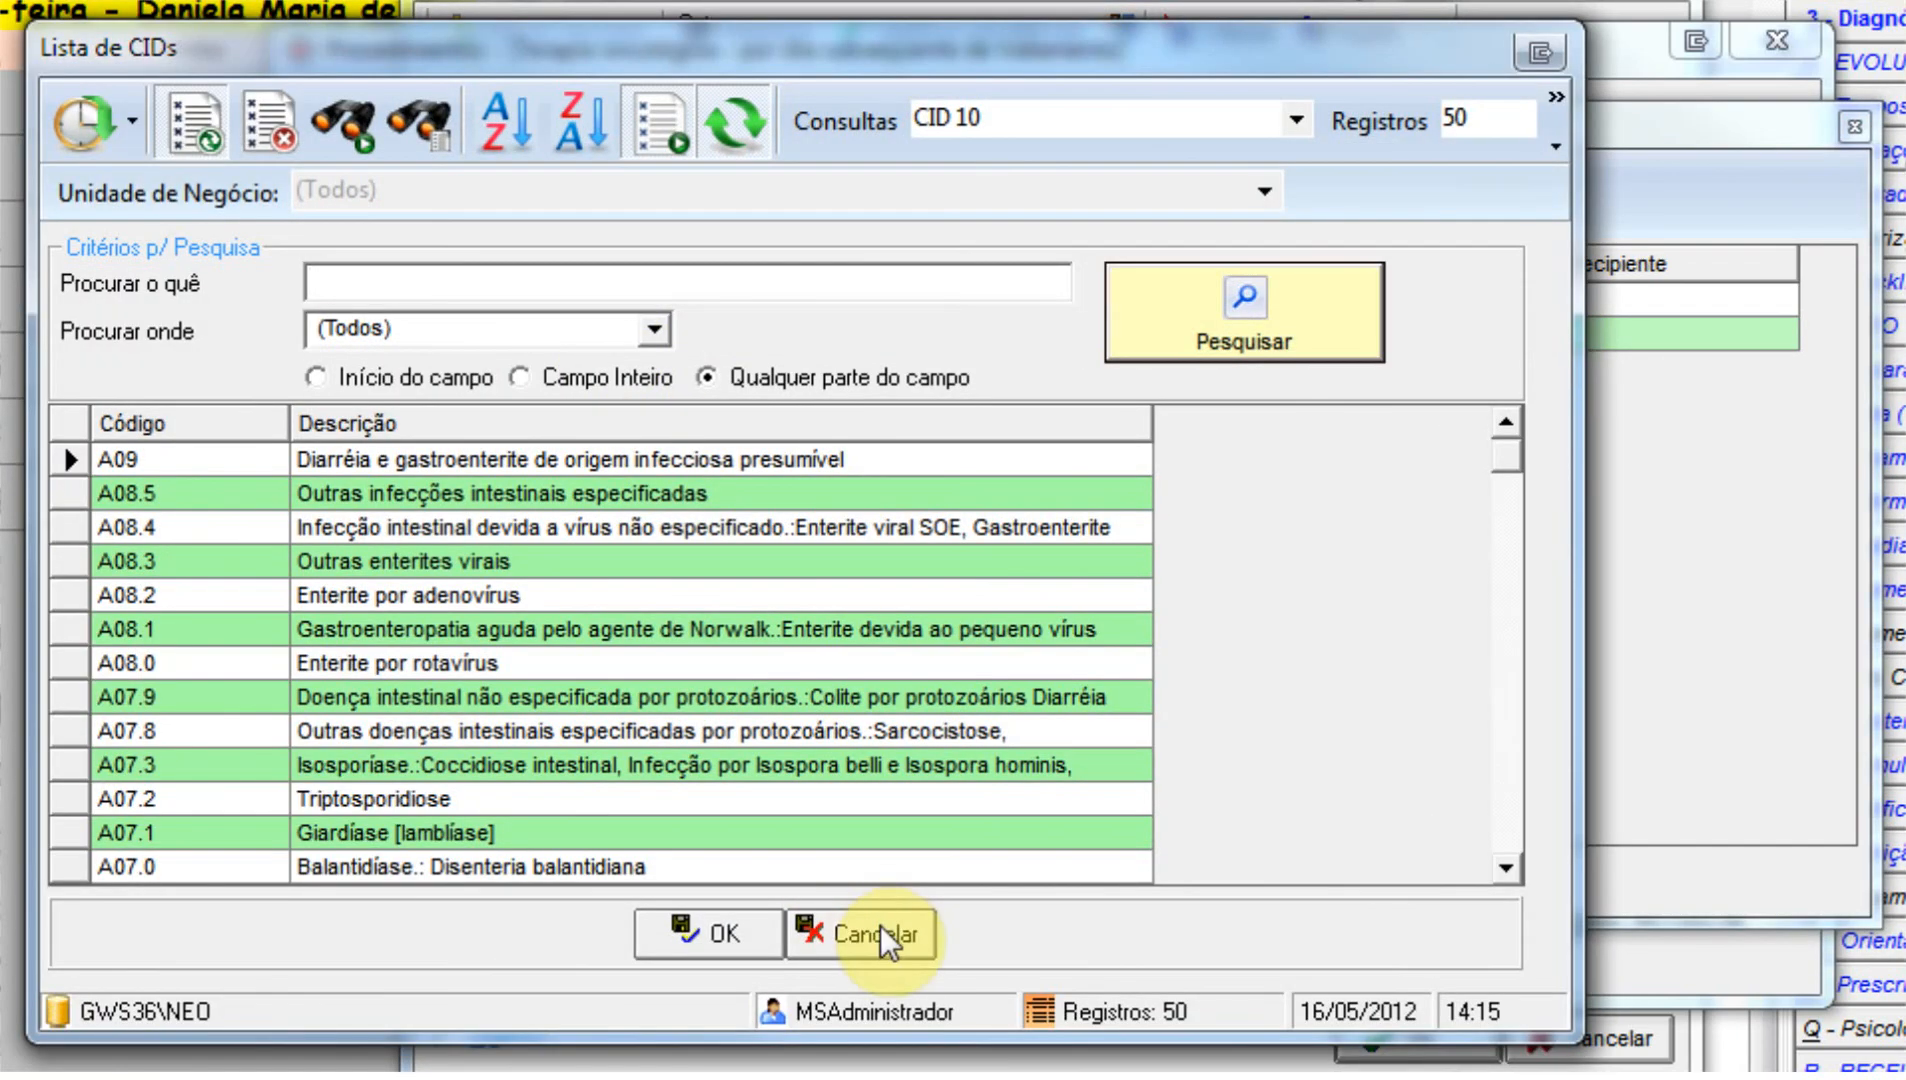
# View the CID list for an additional row of the procedure and close it without choosing a code.
pyautogui.click(876, 934)
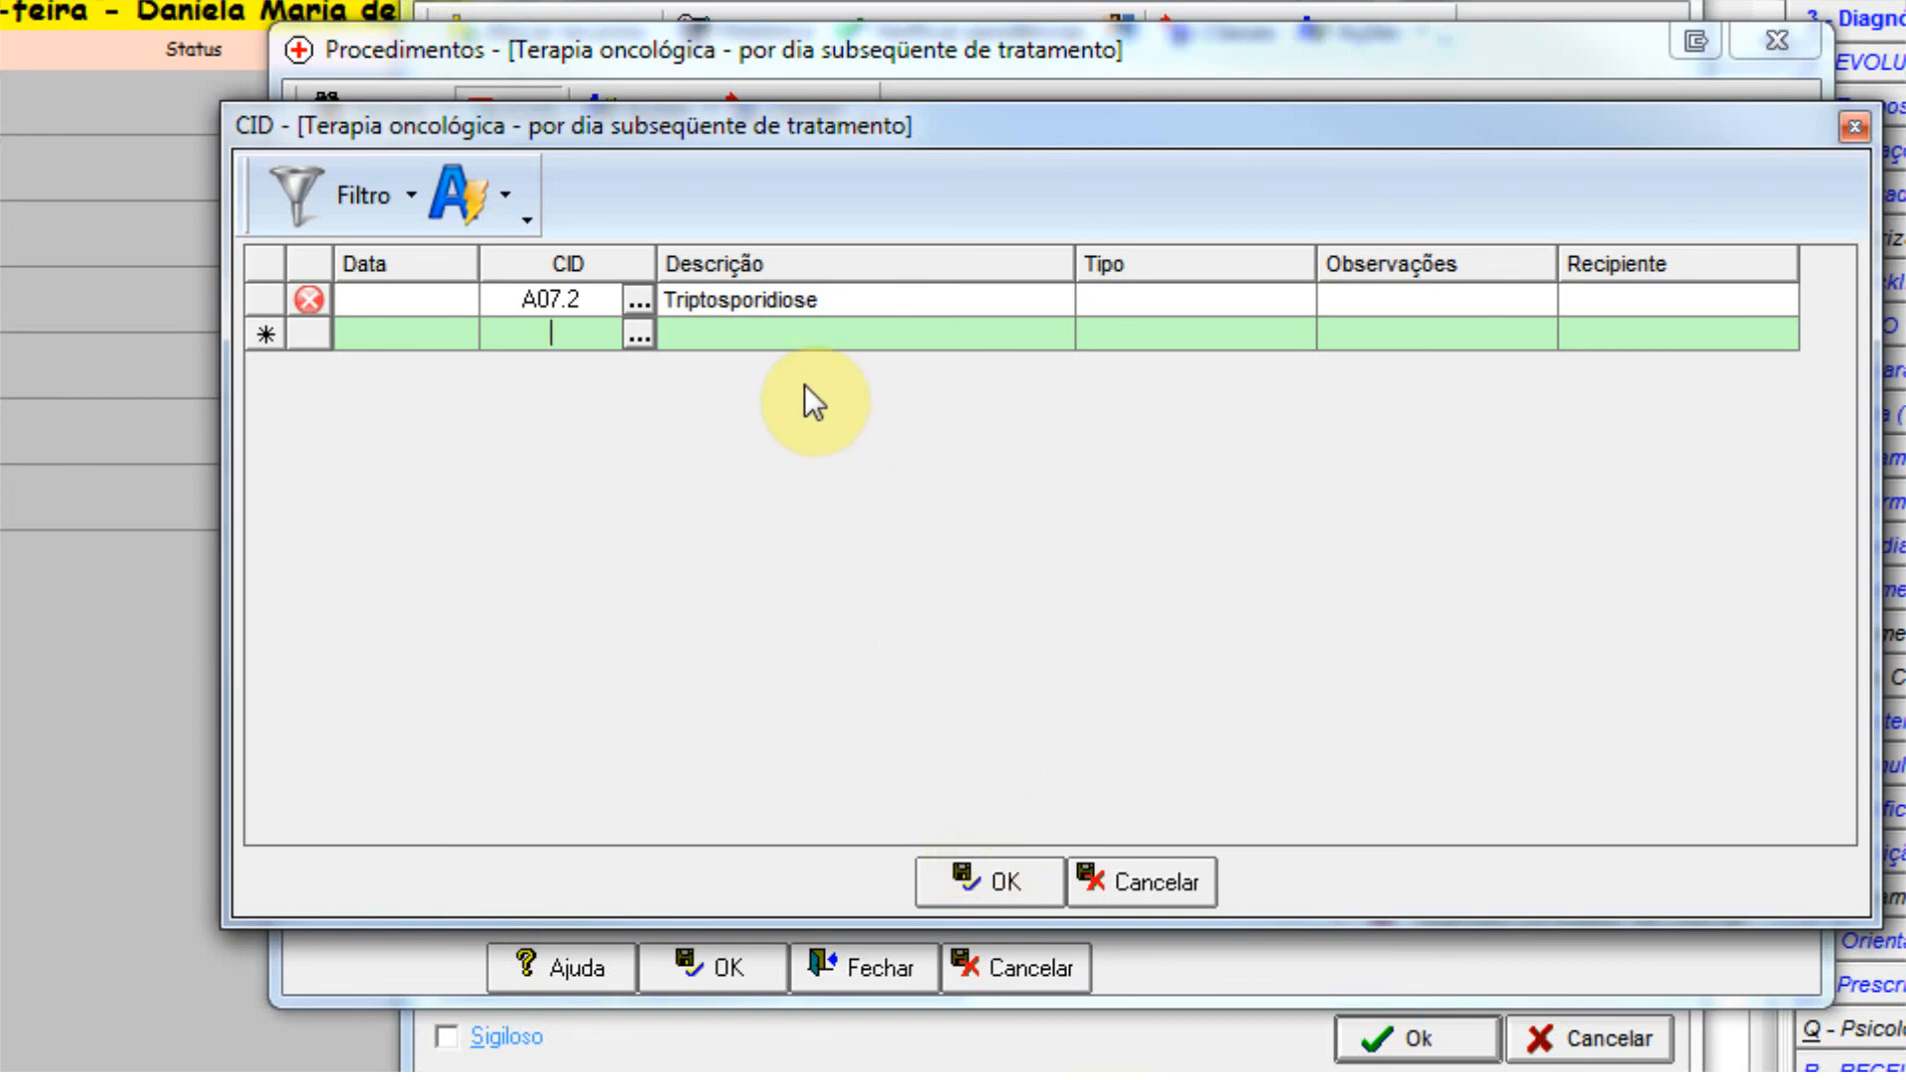
pyautogui.click(638, 335)
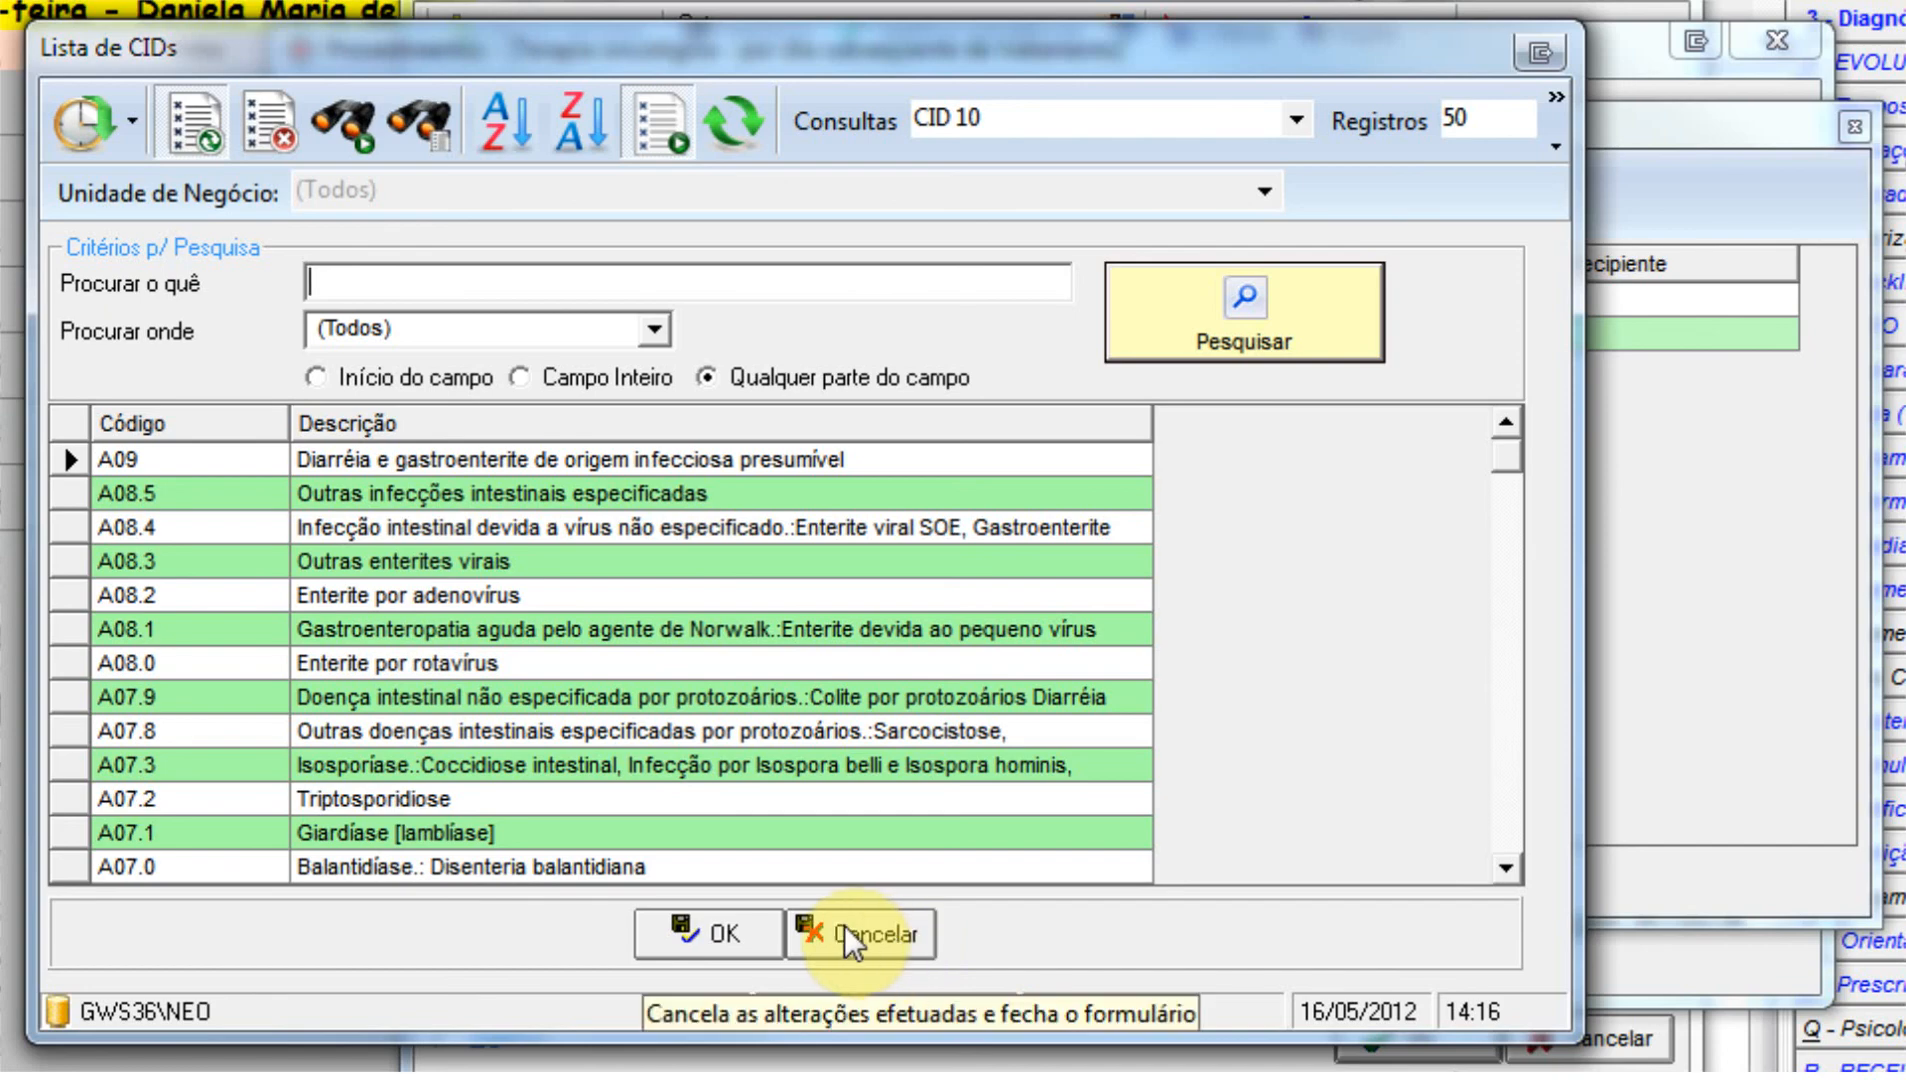
pyautogui.click(890, 934)
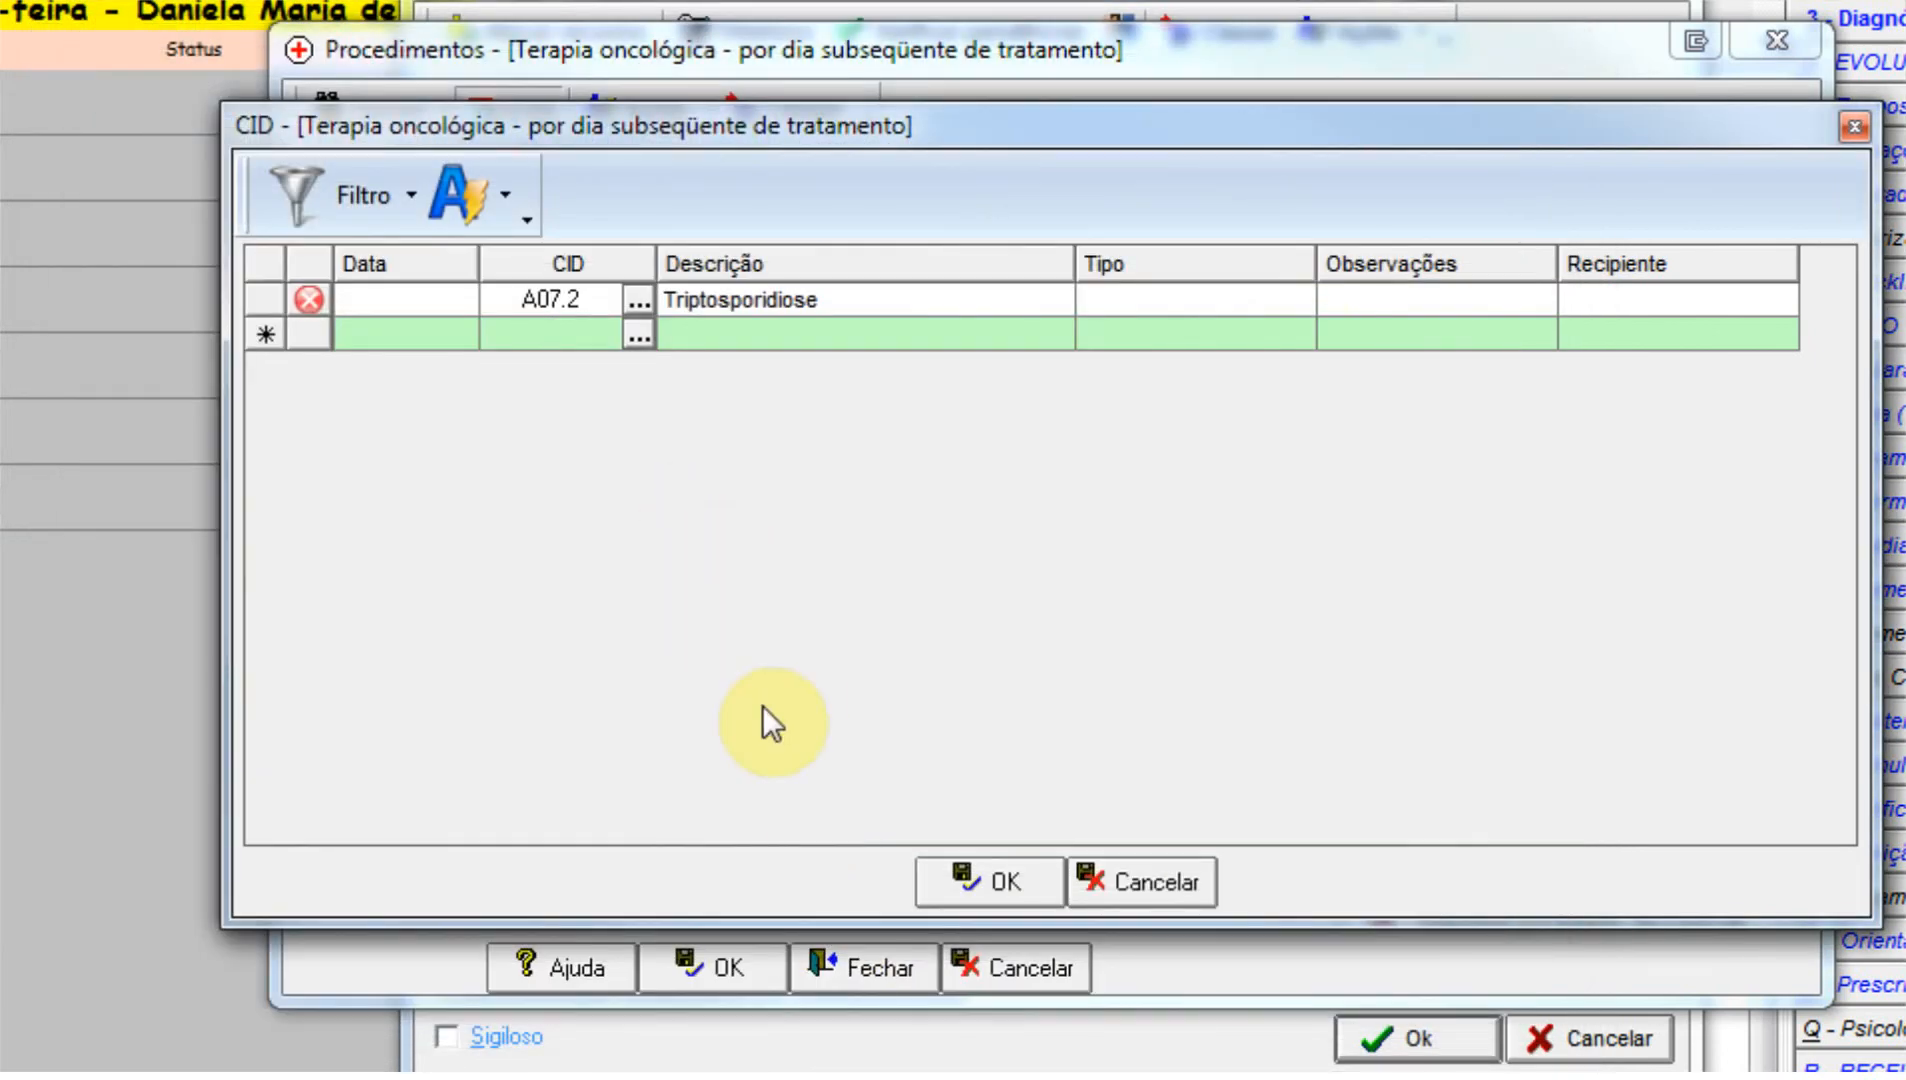